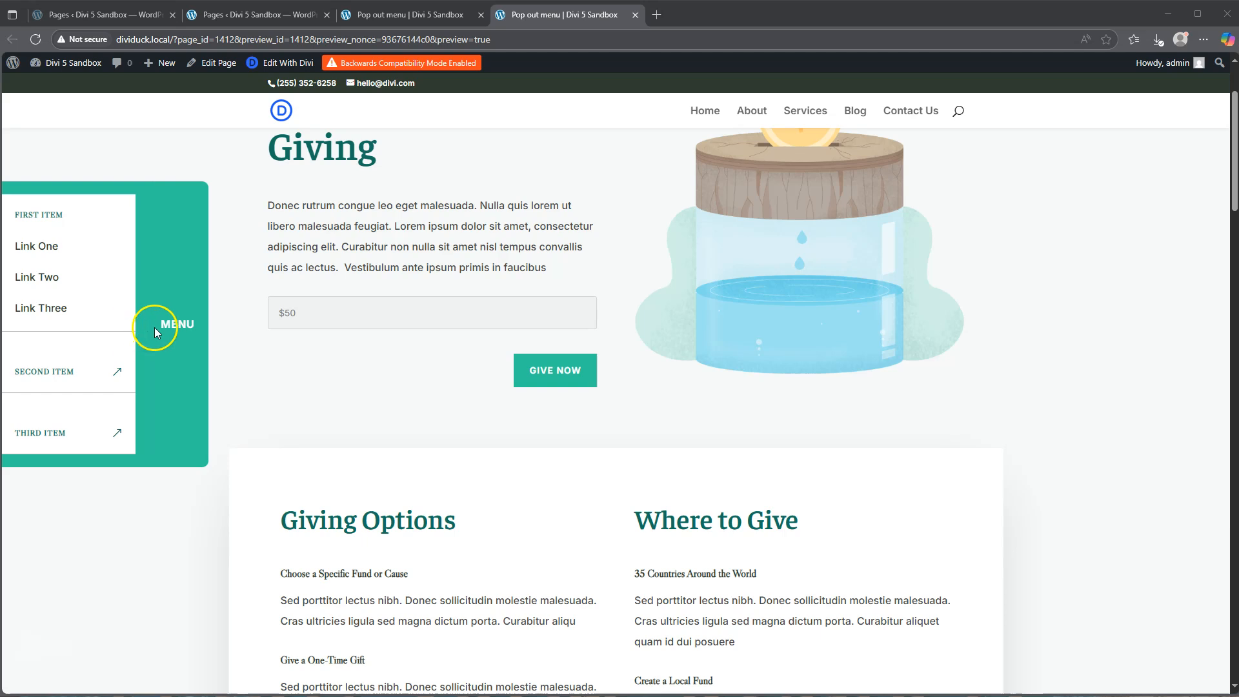
# Expand the second, third and first items of the finished pop-out menu to examine how its accordion behaves.
pyautogui.click(49, 373)
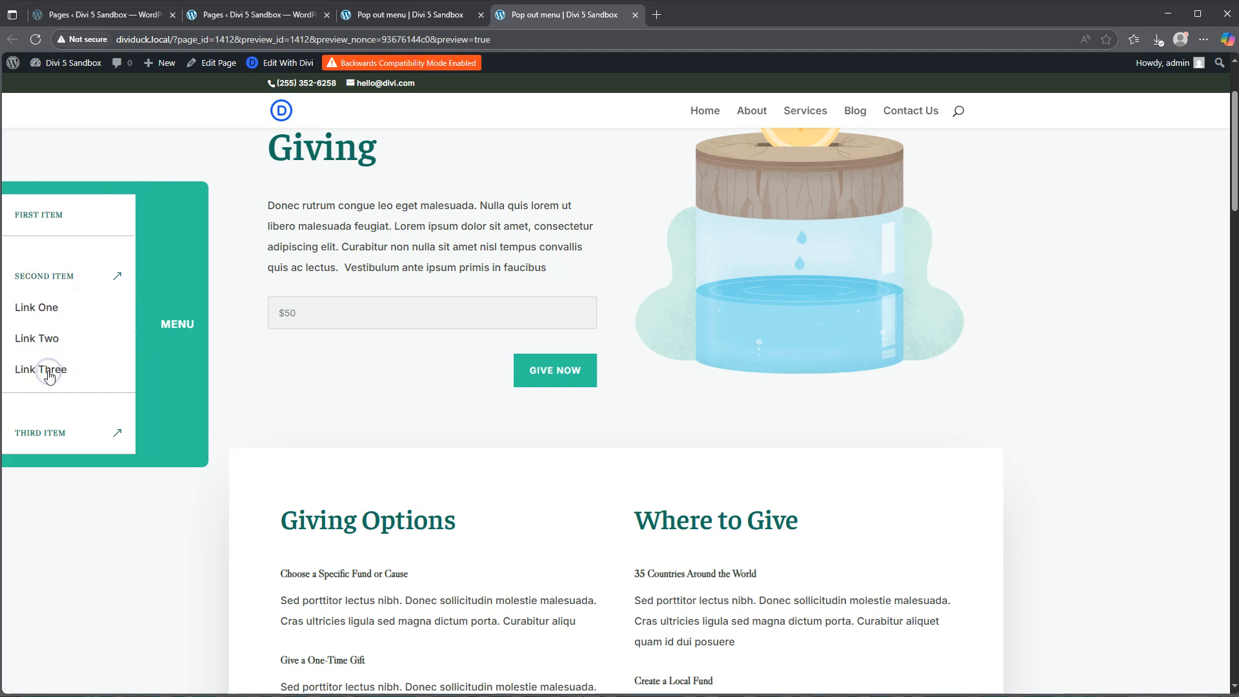
pyautogui.click(42, 431)
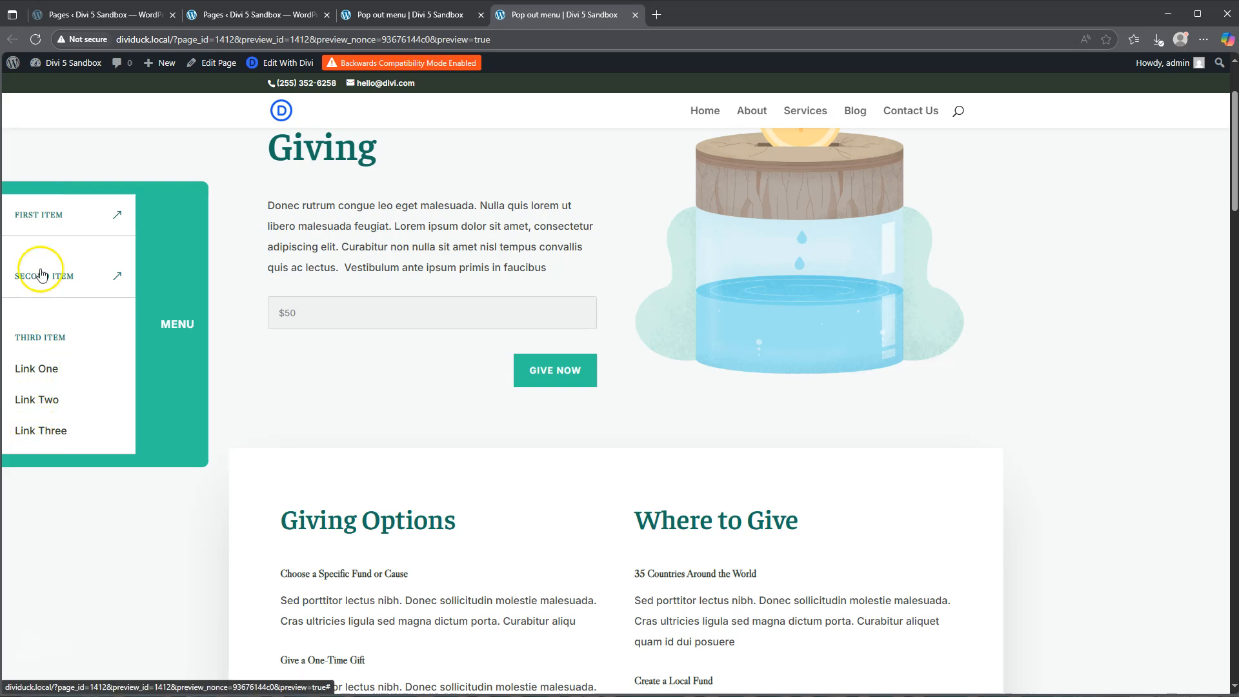
pyautogui.click(38, 223)
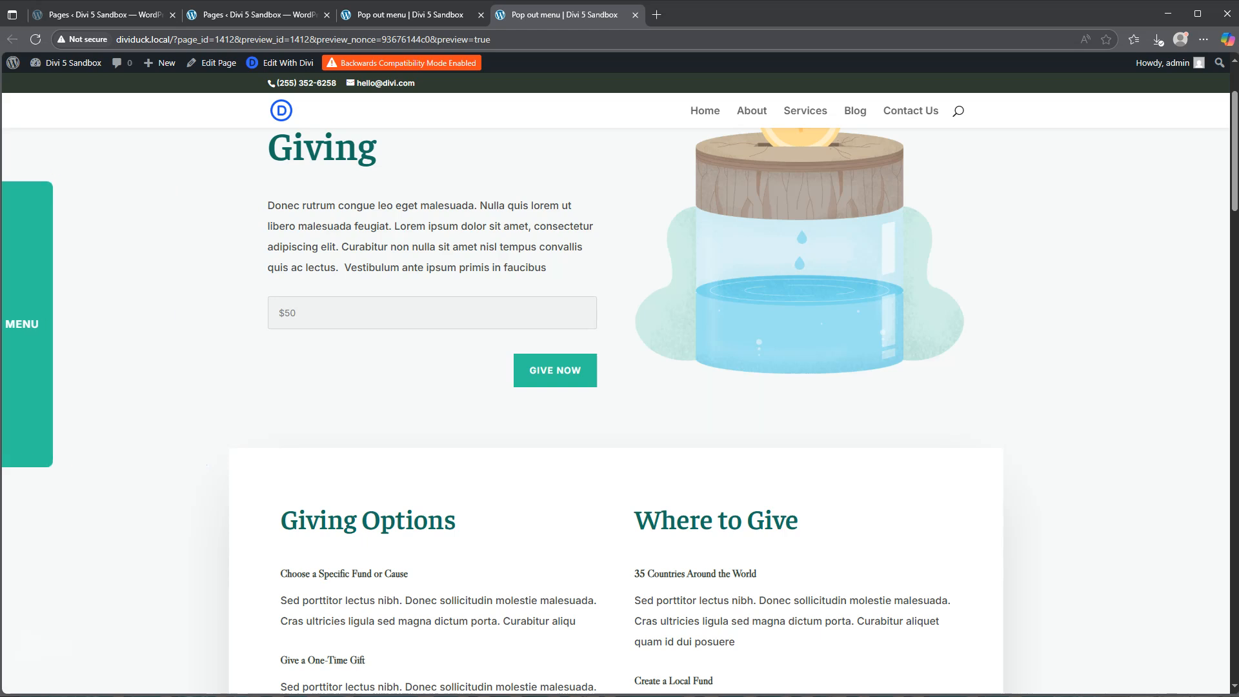
# Create a new page titled "Pop out menu demo" and open it for editing with the Divi Builder.
pyautogui.click(257, 15)
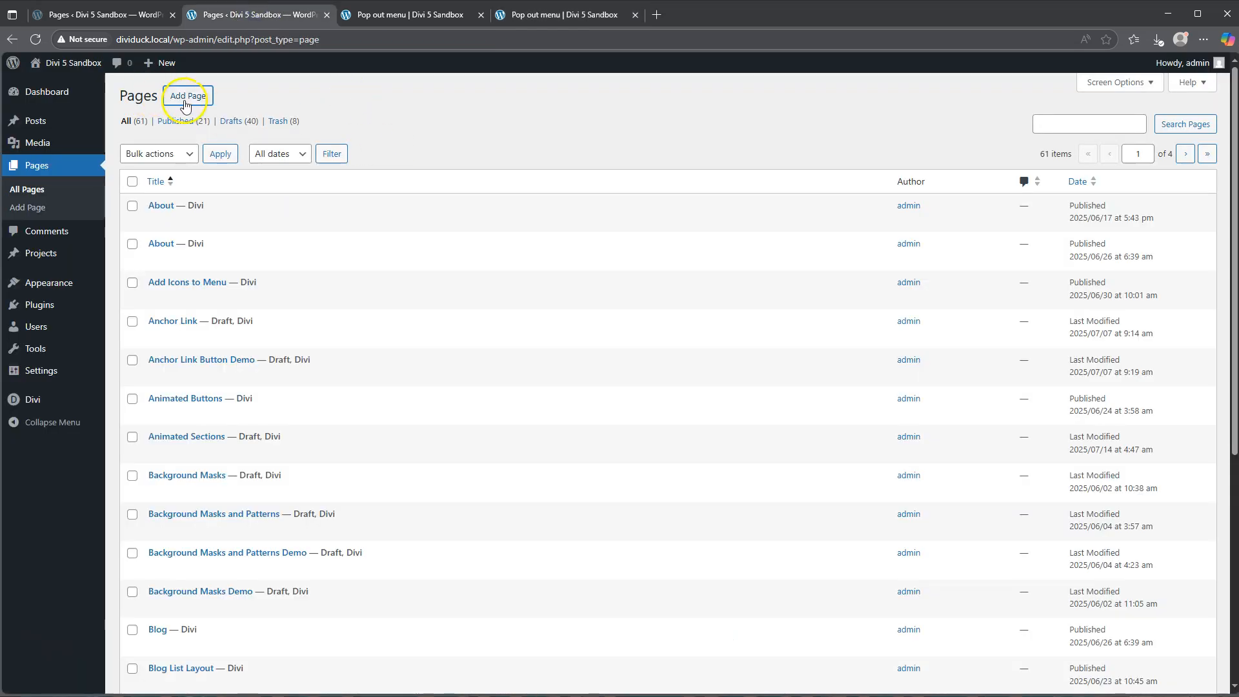
pyautogui.click(188, 96)
pyautogui.click(200, 105)
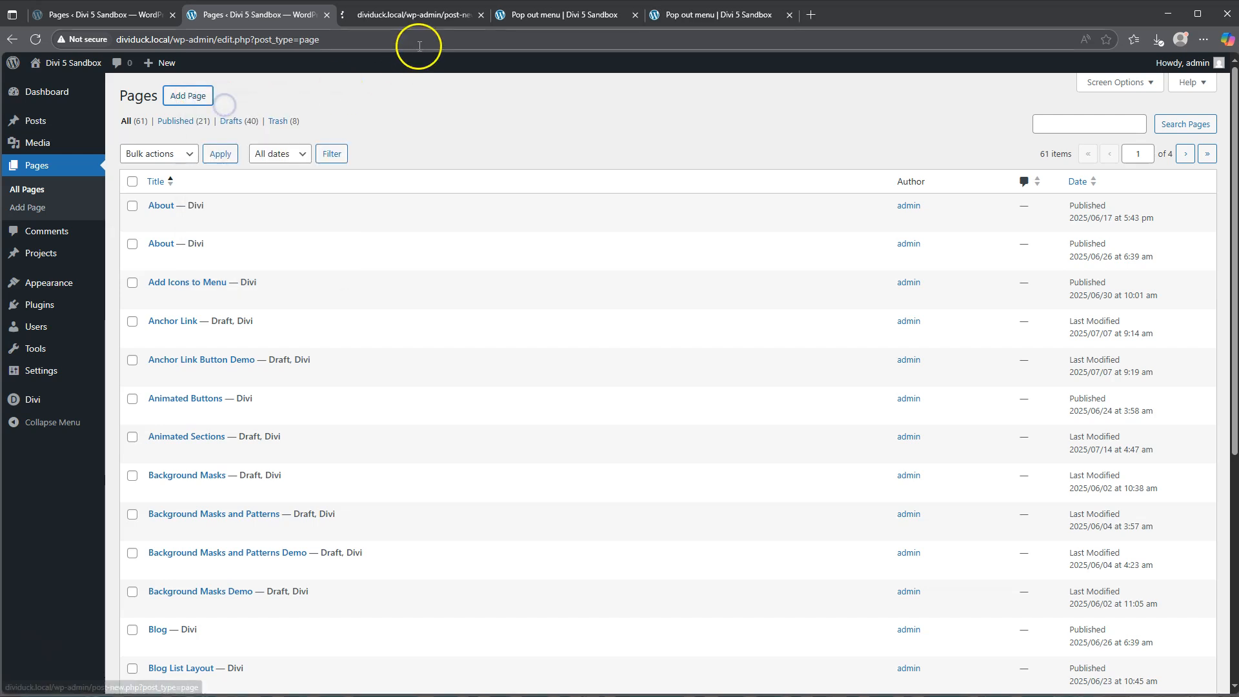
pyautogui.click(417, 14)
pyautogui.click(364, 143)
pyautogui.write('Pop out menu')
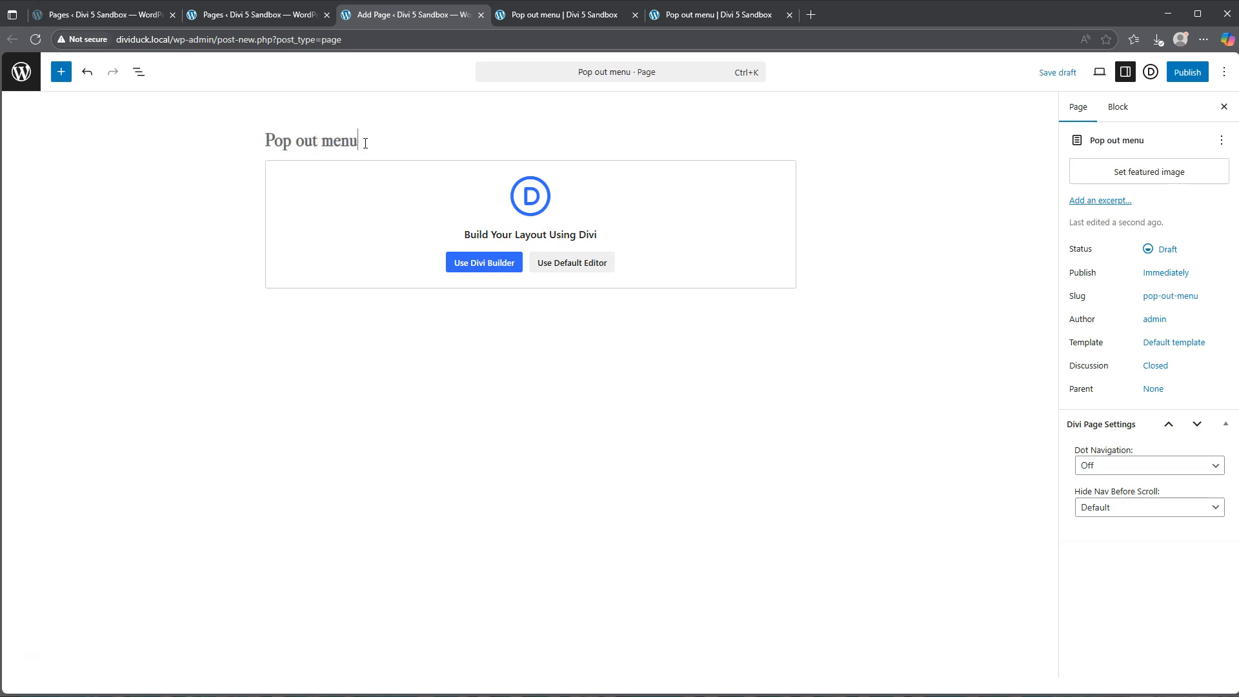
pyautogui.write(' demo')
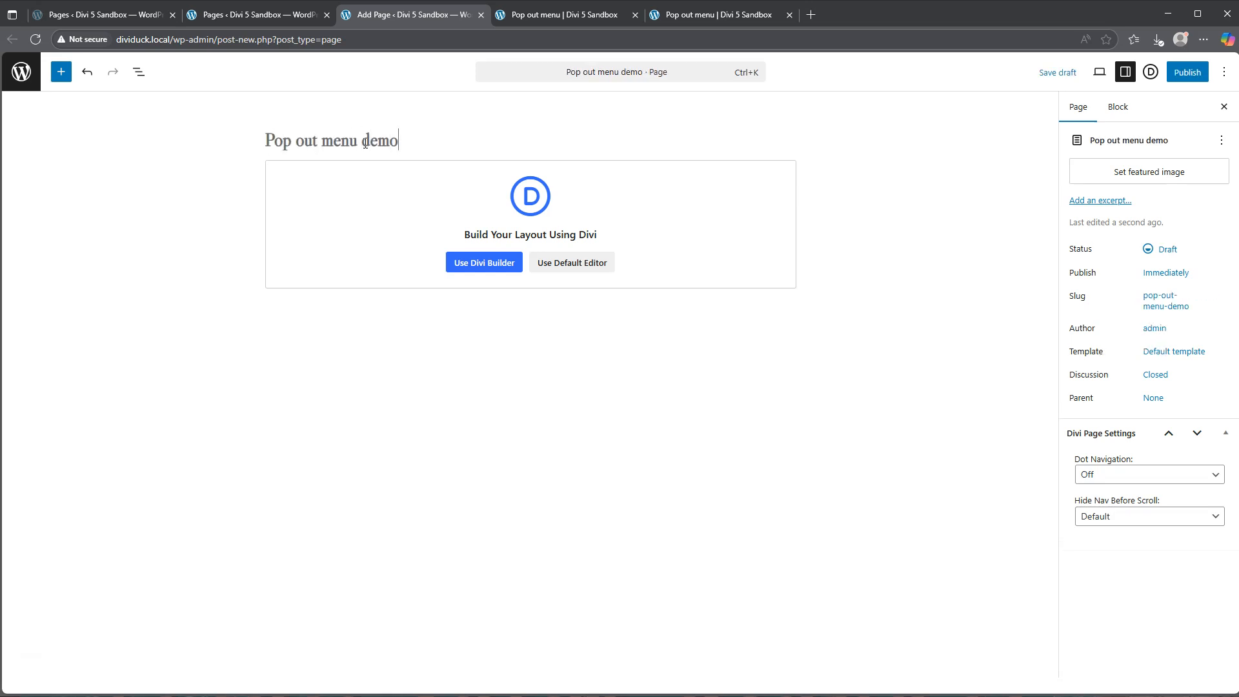
pyautogui.click(484, 265)
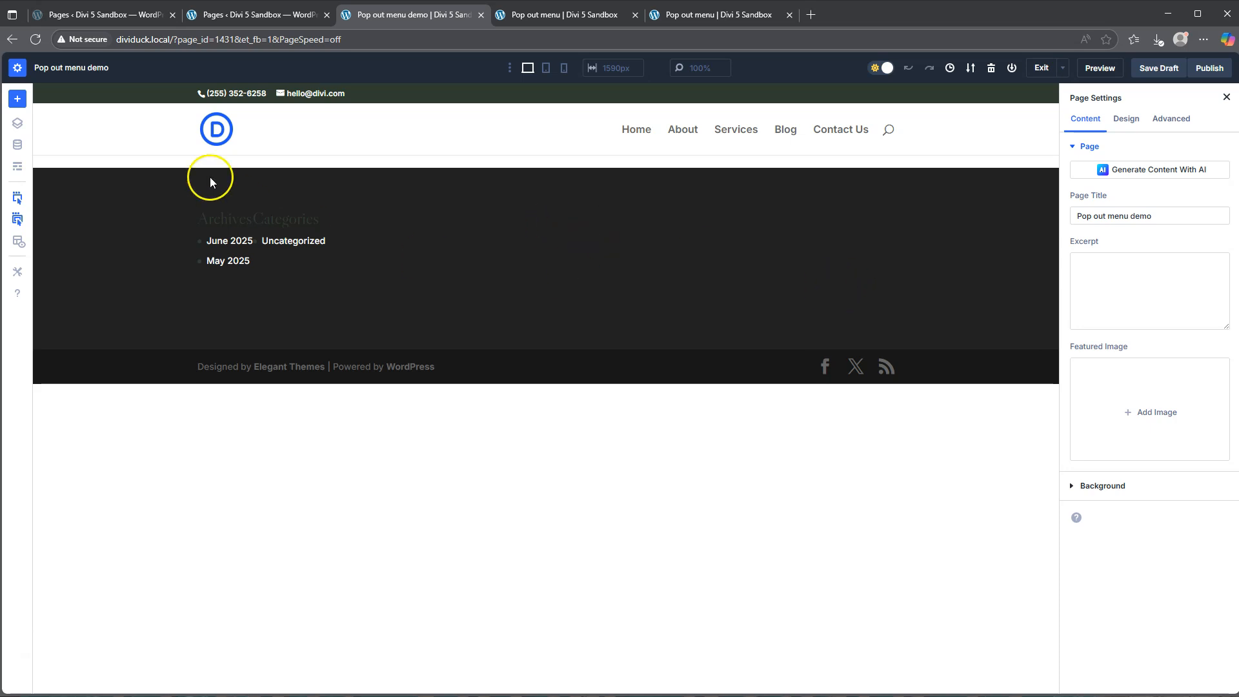
# Search the premade layouts for "charity" and load the Charity Donate Page layout into the page.
pyautogui.click(17, 99)
pyautogui.click(122, 213)
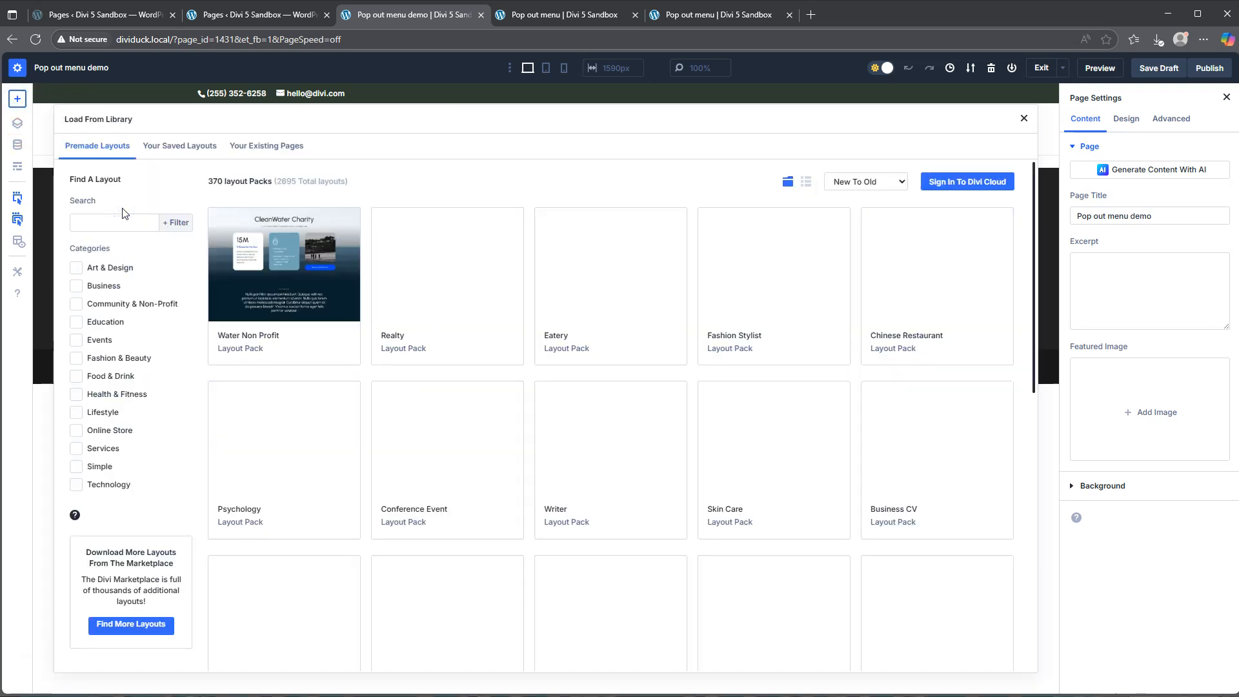
pyautogui.click(105, 223)
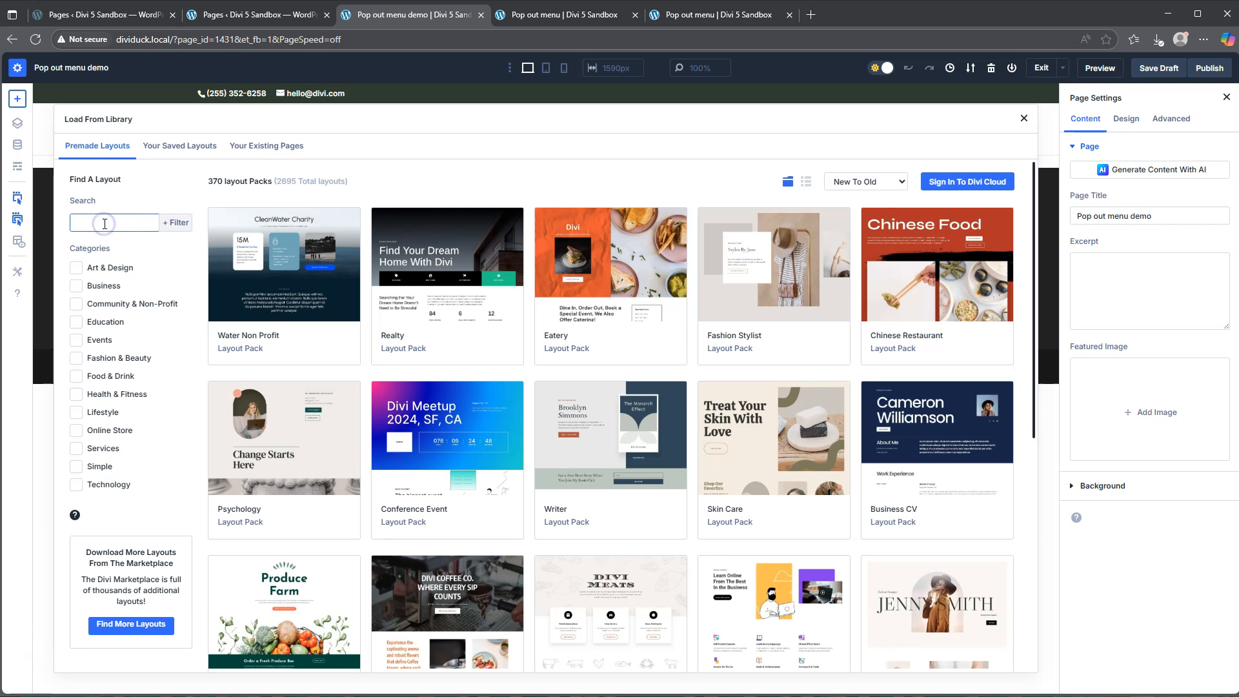
pyautogui.write('charity')
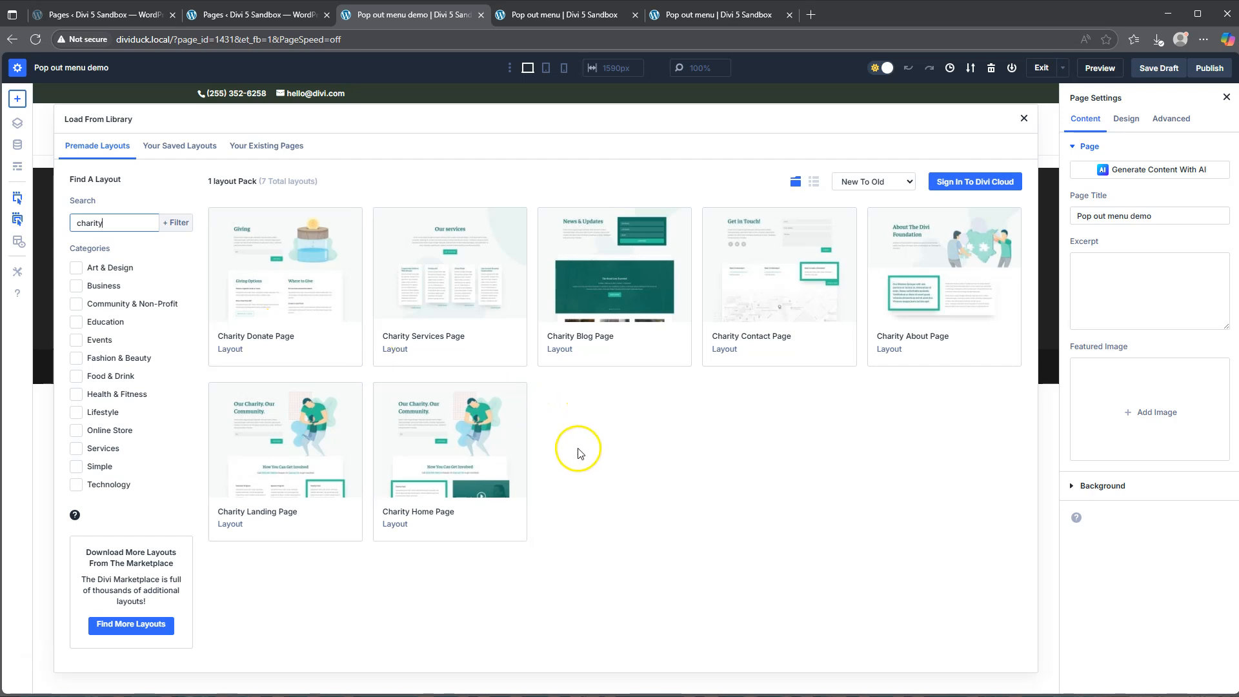
pyautogui.click(292, 266)
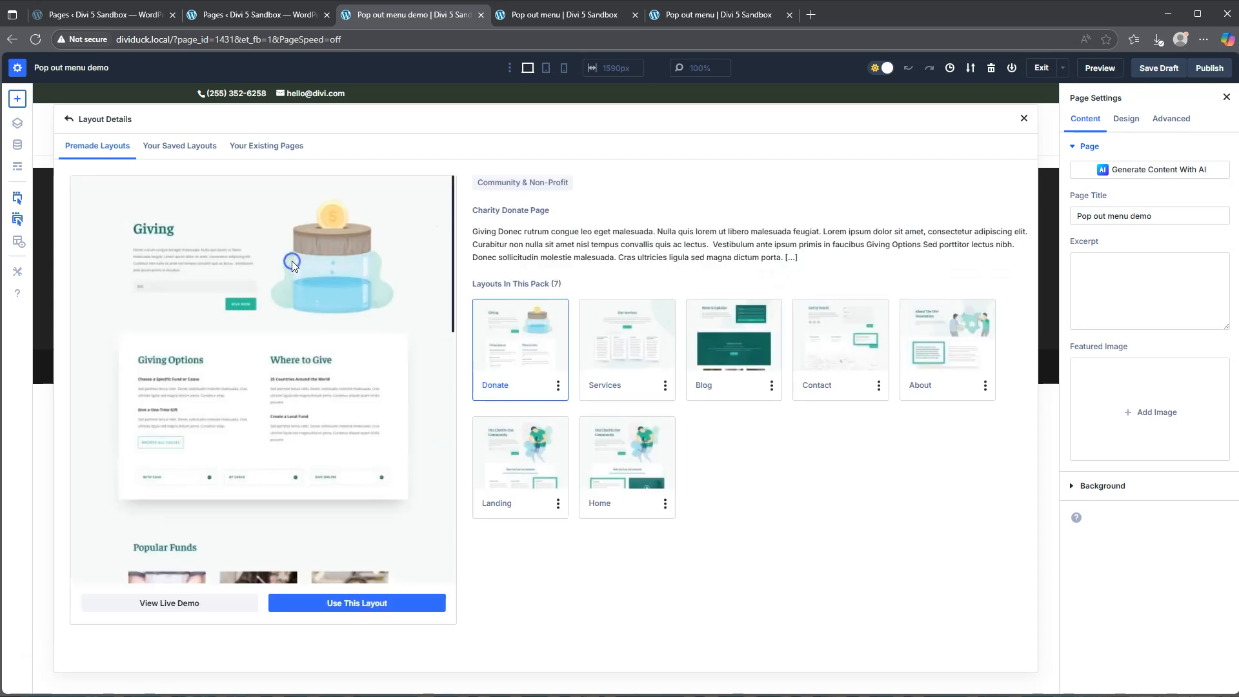
pyautogui.click(361, 604)
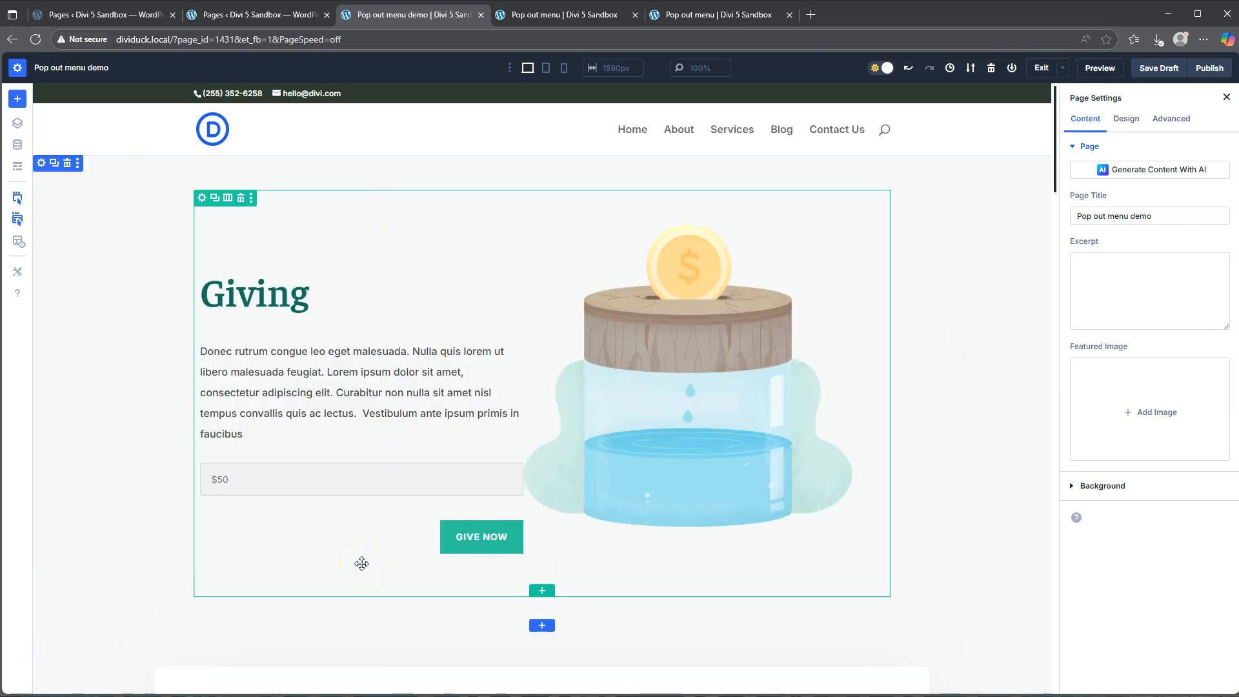
# Insert a section with a two-thirds and one-third column row below the Giving section, and move it to the top of the page.
pyautogui.scroll(-7, 741, 349)
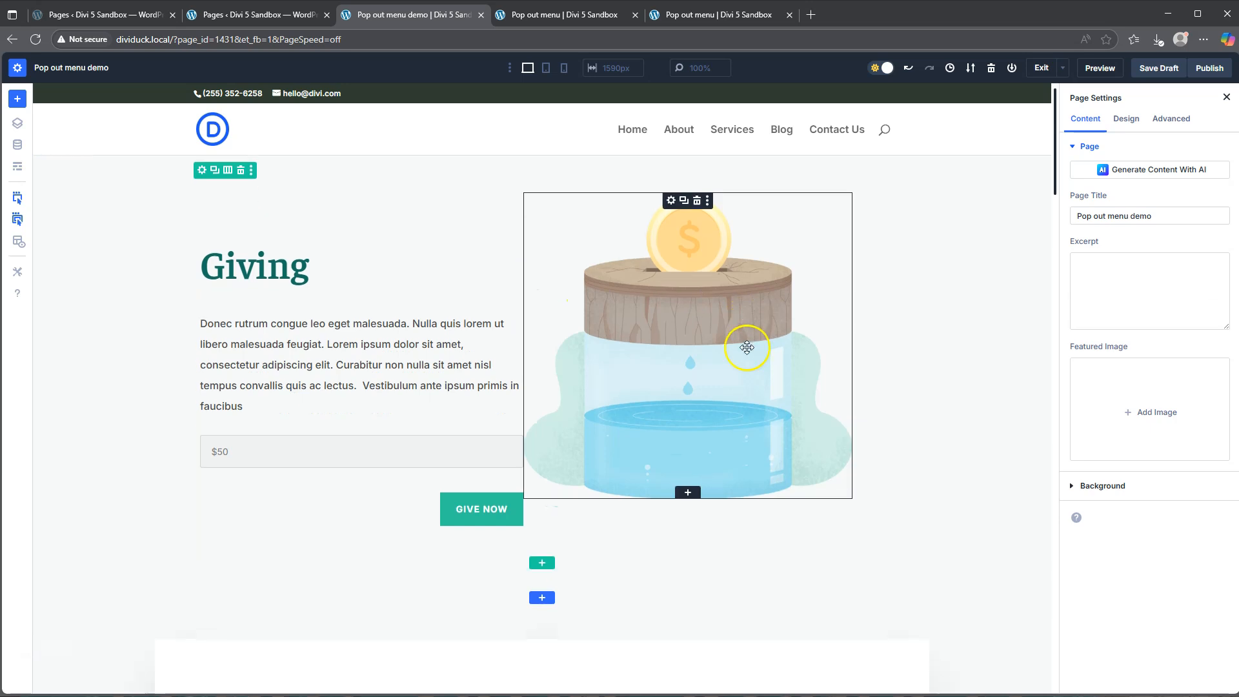
pyautogui.scroll(-6, 741, 355)
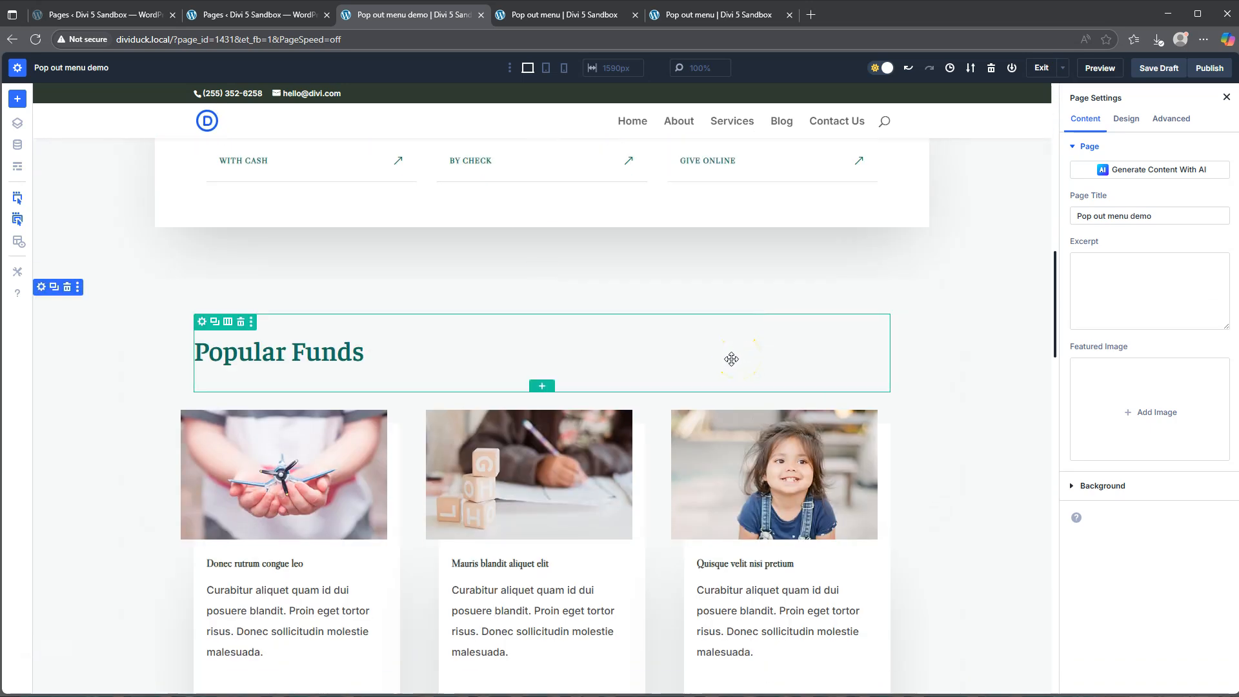
pyautogui.scroll(11, 664, 387)
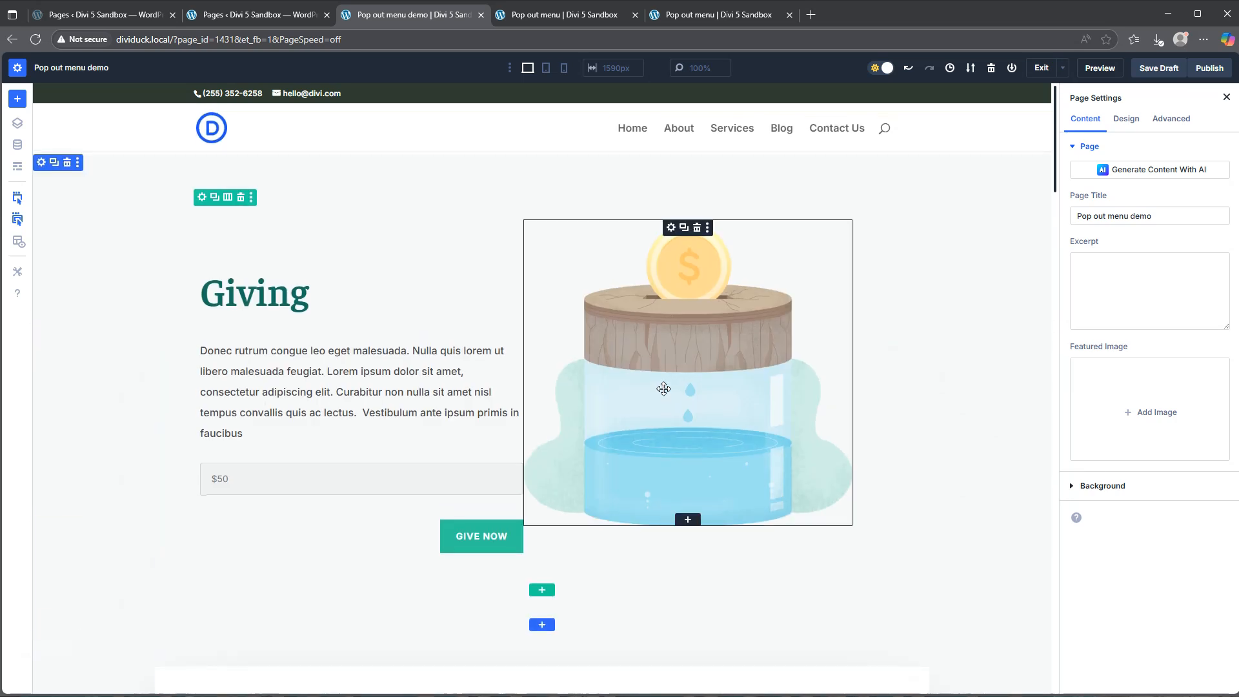
pyautogui.scroll(-3, 663, 388)
pyautogui.click(543, 432)
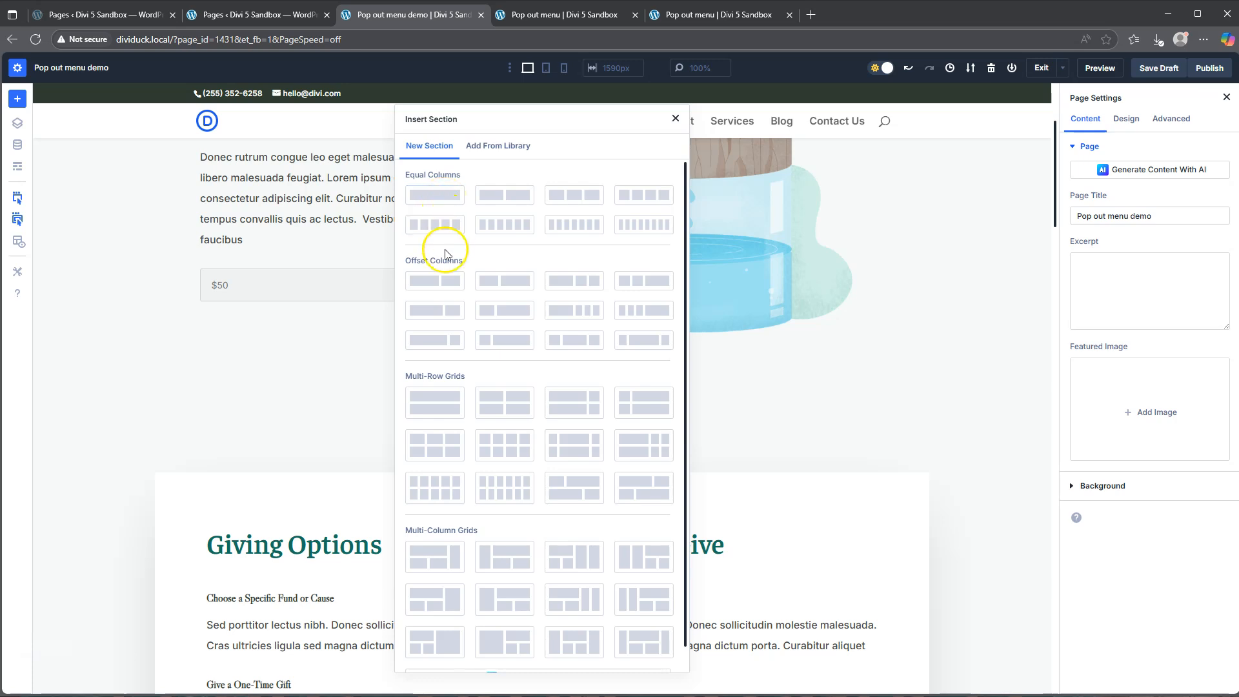
pyautogui.click(443, 319)
pyautogui.click(433, 312)
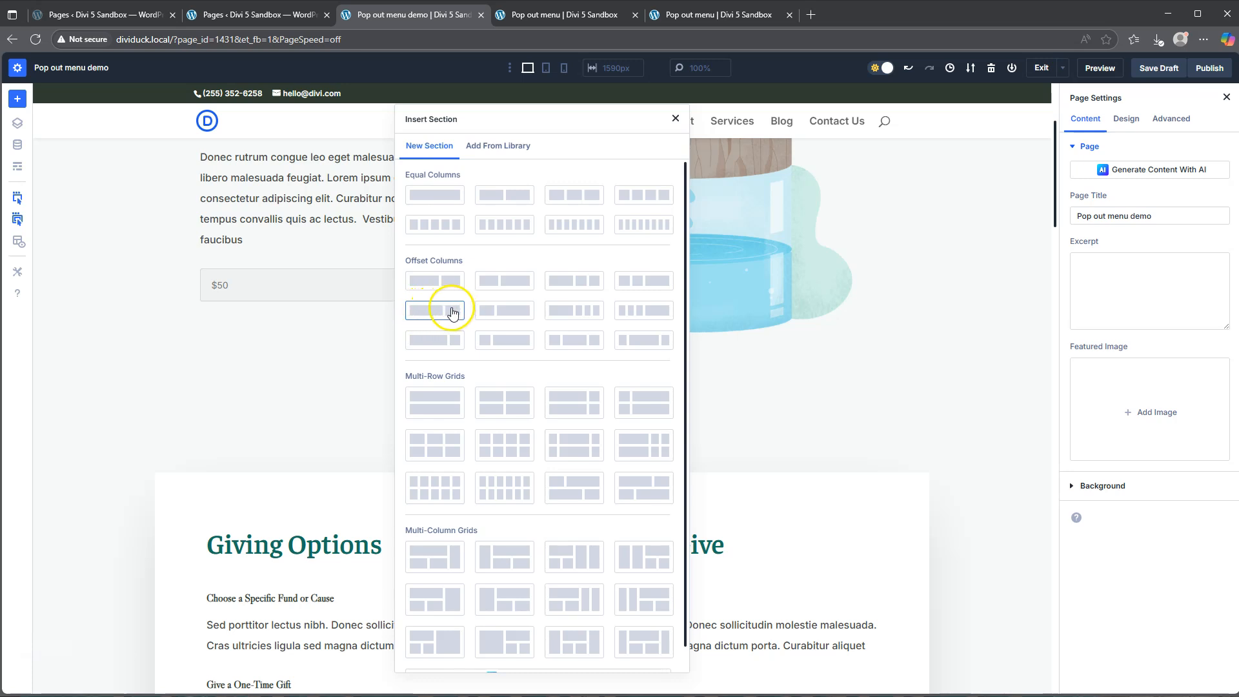
pyautogui.click(435, 317)
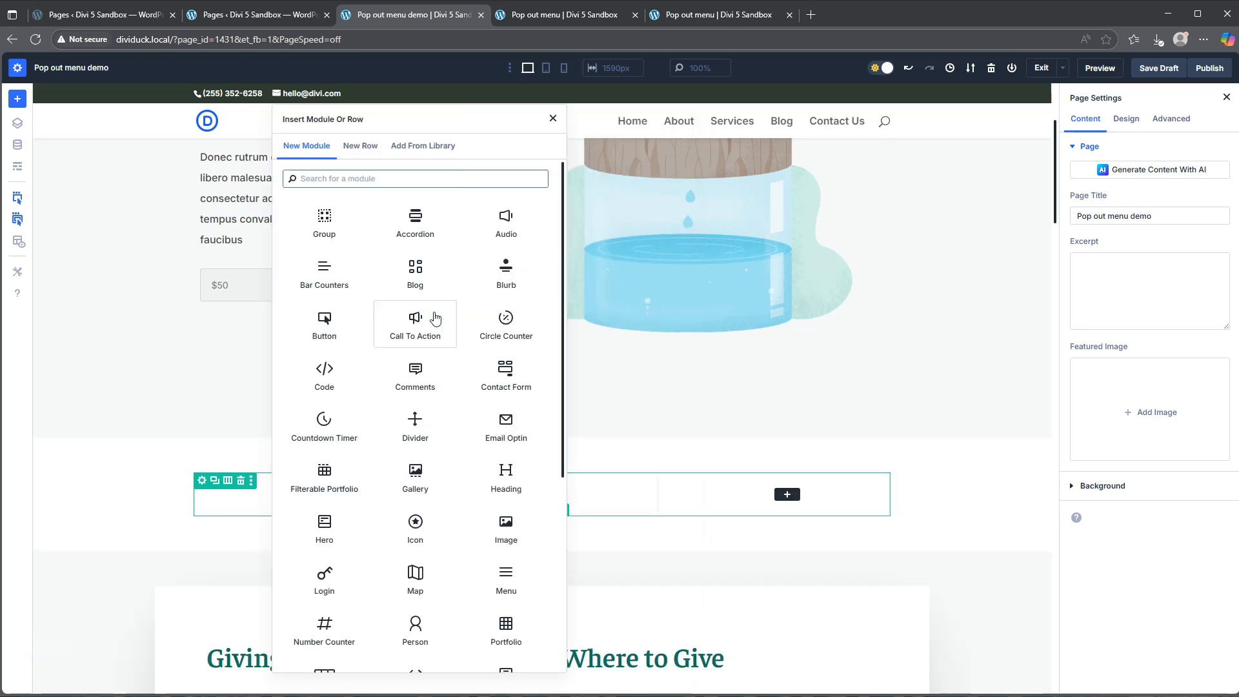
pyautogui.click(553, 118)
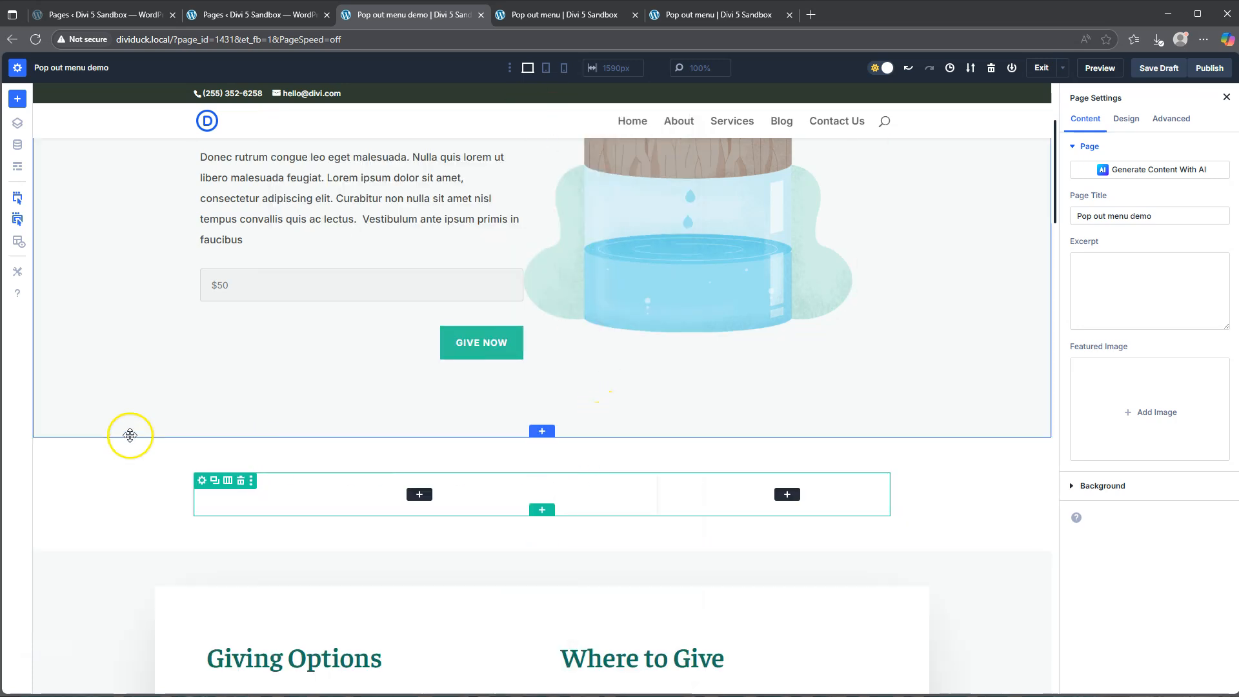
pyautogui.moveTo(100, 448); pyautogui.dragTo(157, 159)
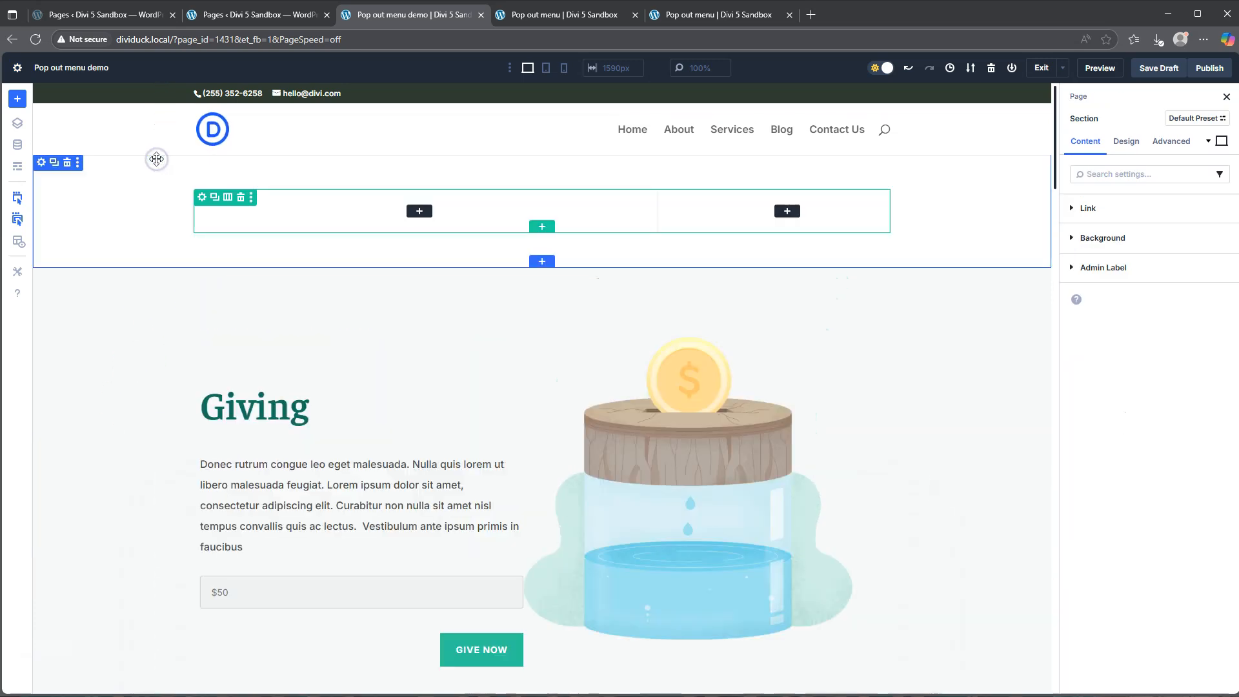
pyautogui.click(469, 235)
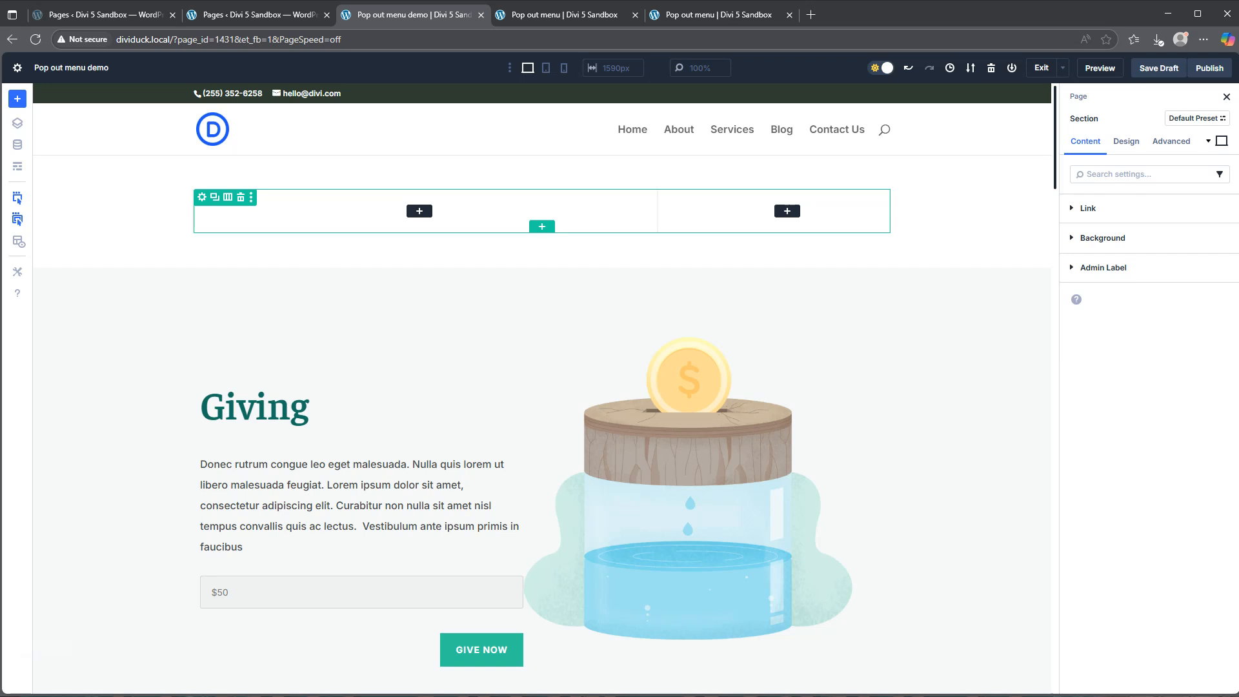
# Add an Accordion module to the new section's wider column and title its first item "First option Header".
pyautogui.click(418, 211)
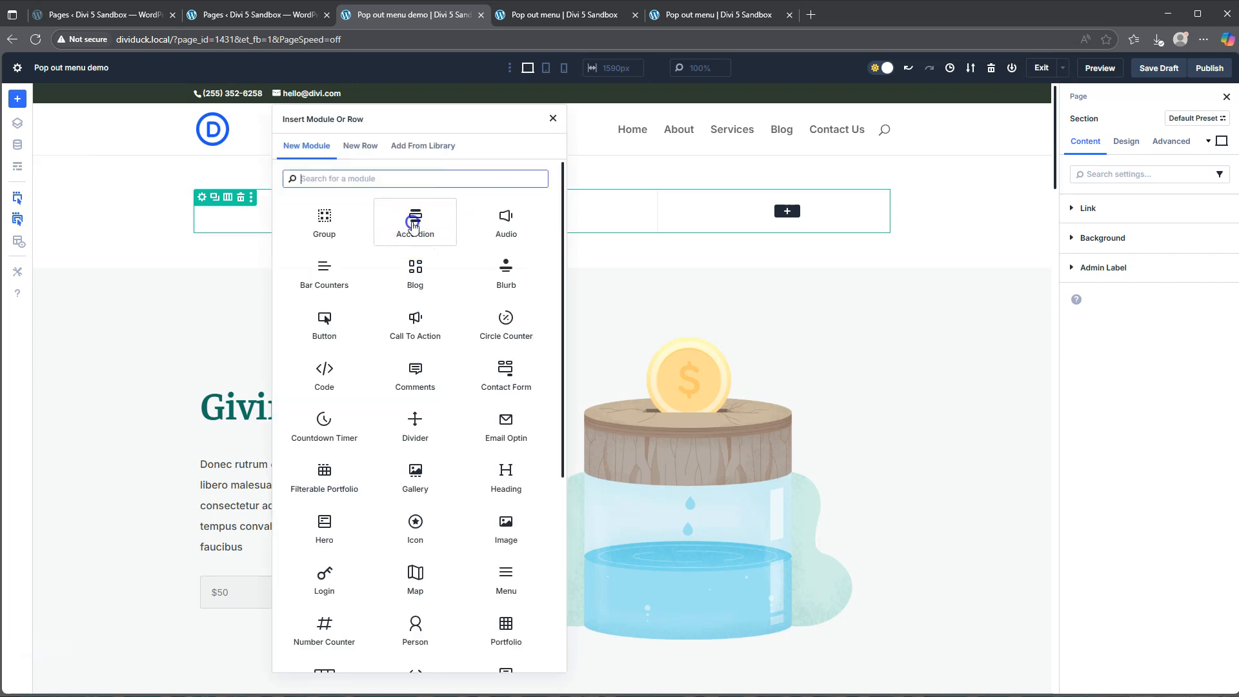
pyautogui.click(412, 222)
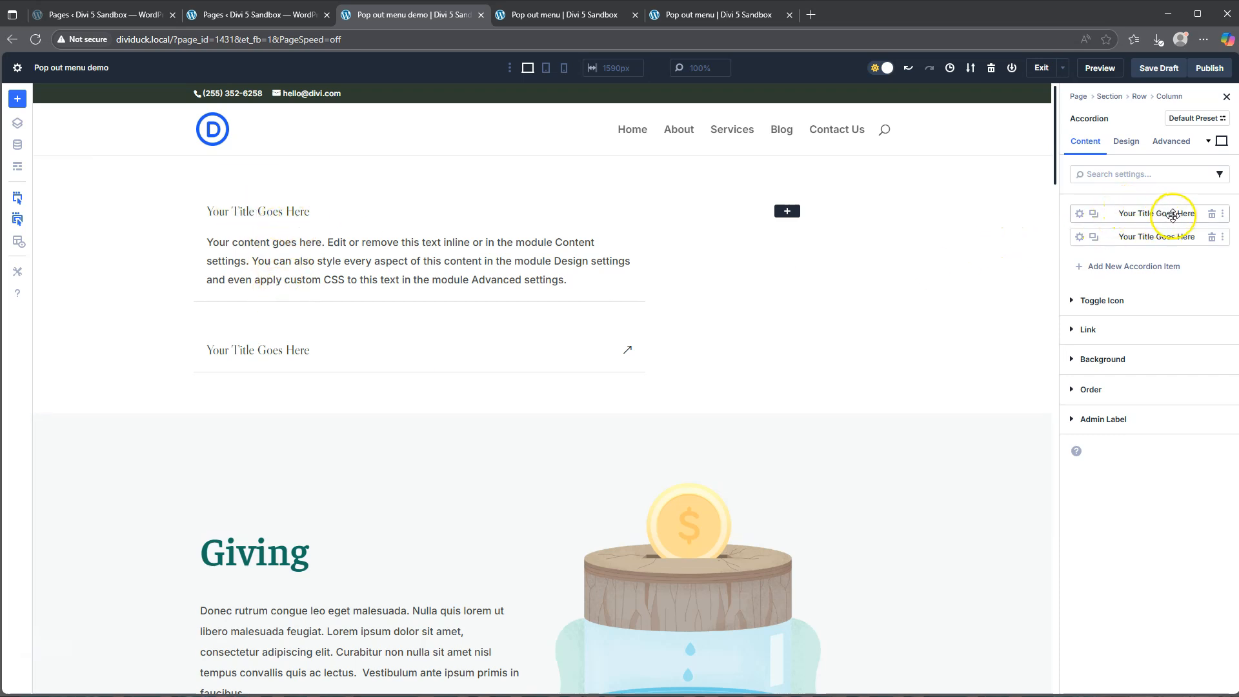
pyautogui.click(1080, 215)
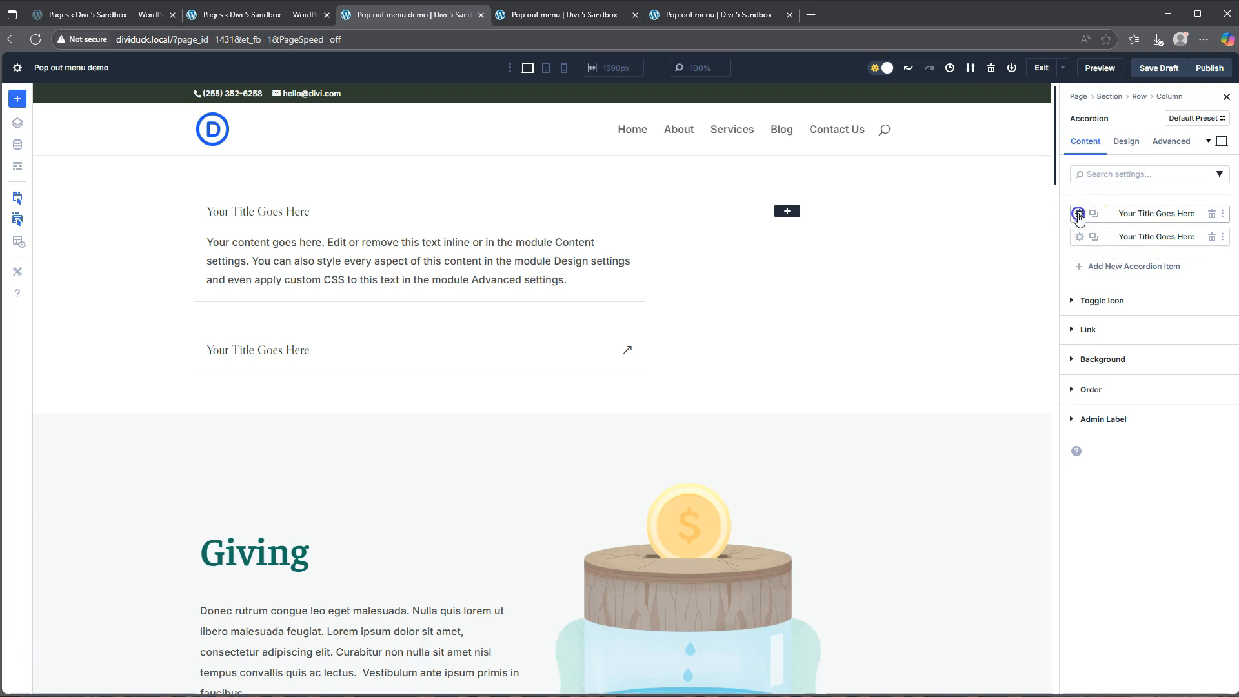
pyautogui.moveTo(1156, 278); pyautogui.dragTo(1042, 271)
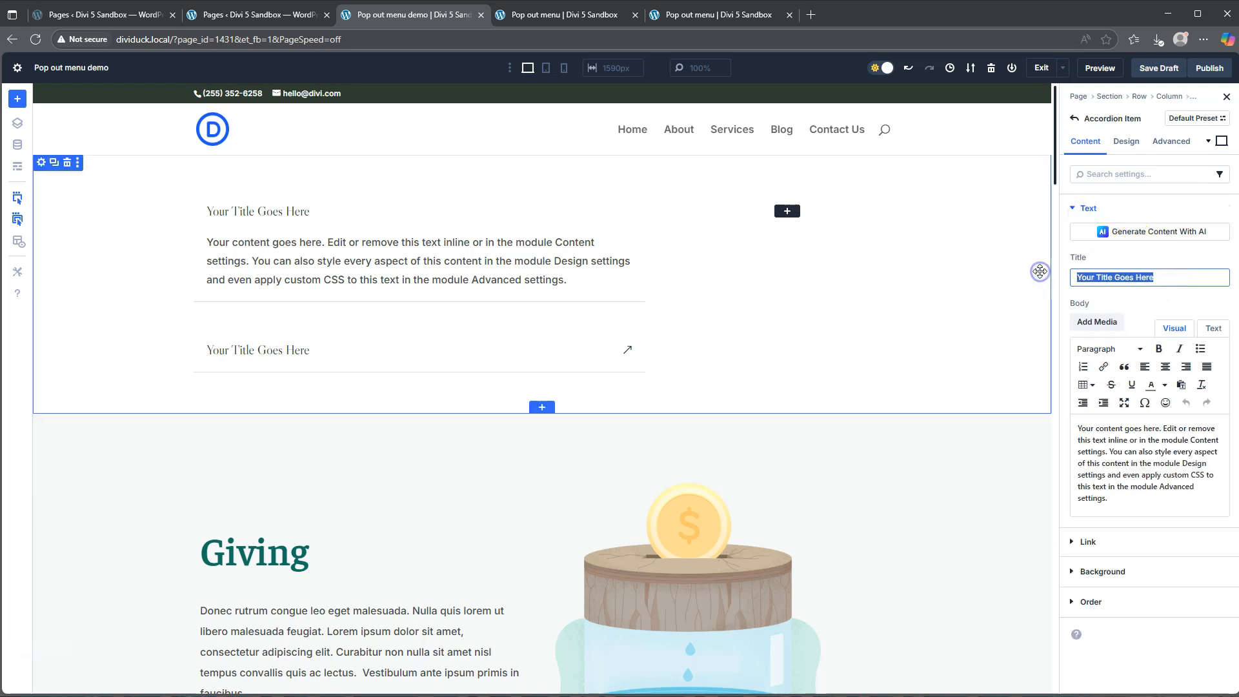
pyautogui.write('F')
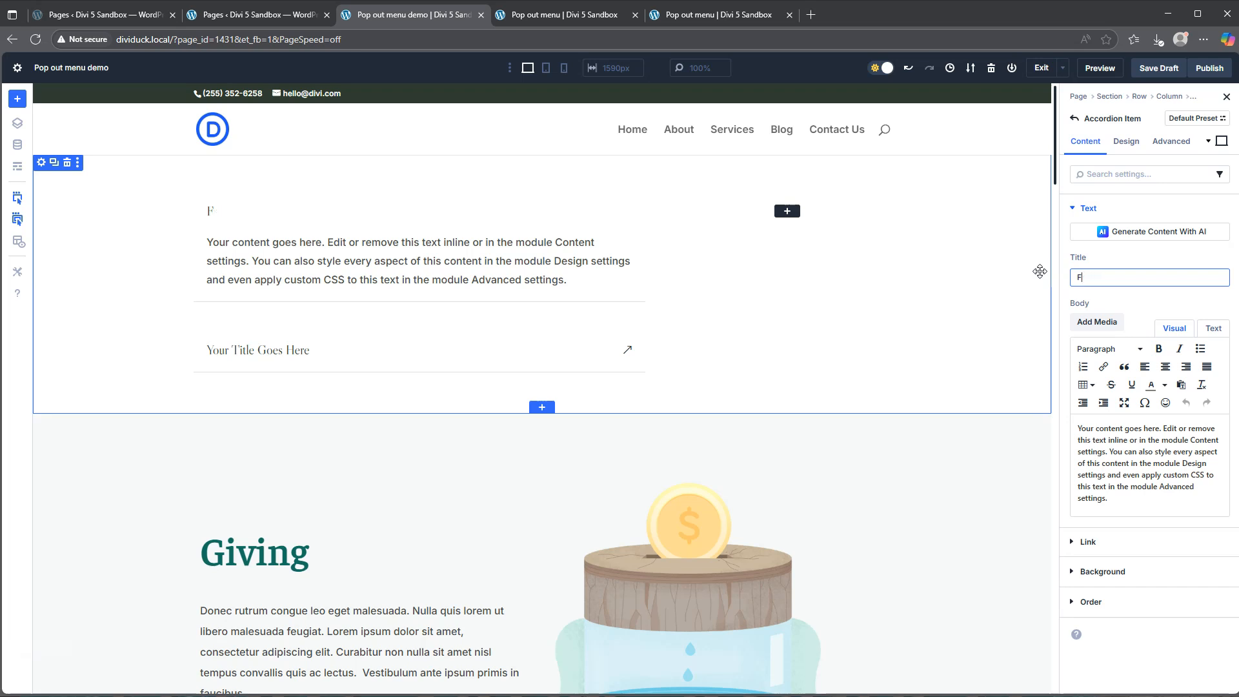
pyautogui.write('rist st option Header')
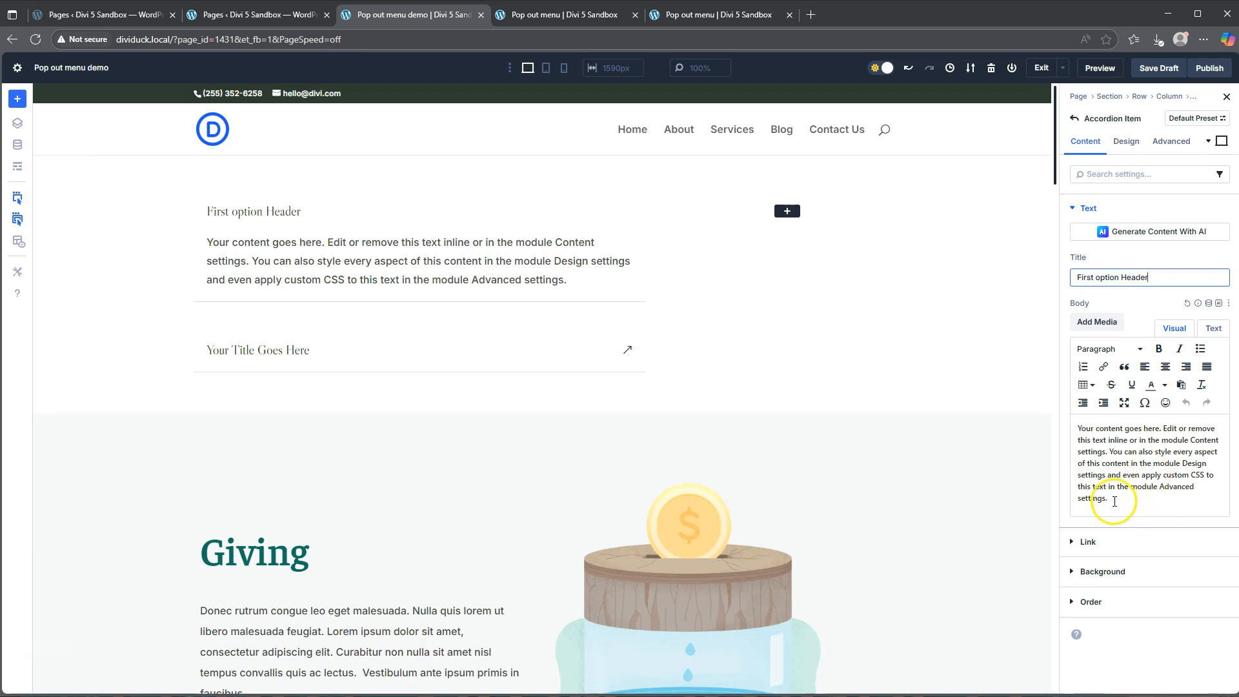
# Replace the first accordion item's body with the separate lines "First link", "Second Link" and "Third Link".
pyautogui.moveTo(1111, 501); pyautogui.dragTo(1031, 423)
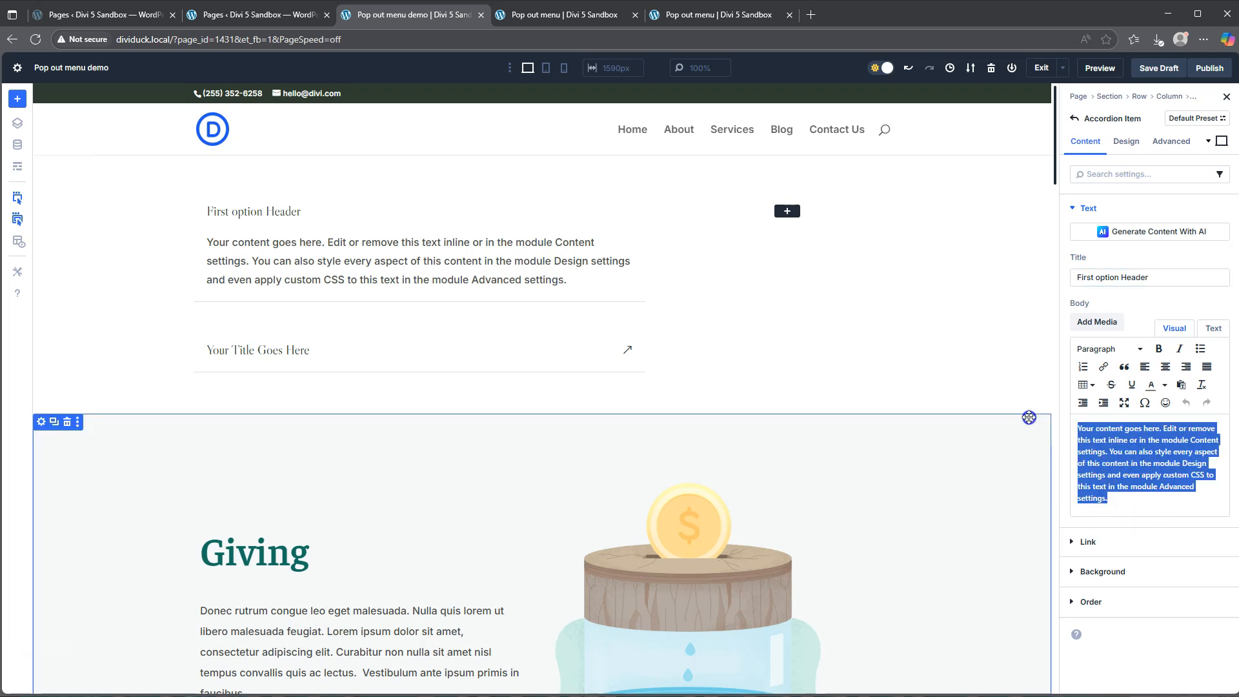
pyautogui.write('First link')
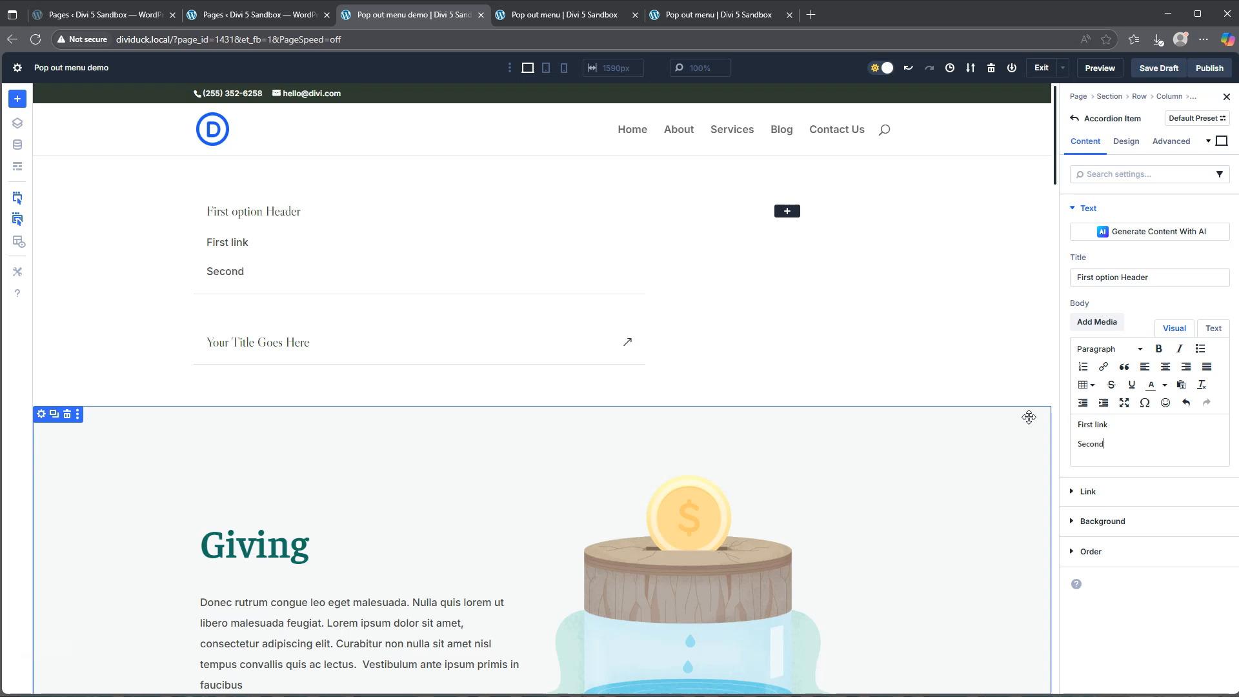
pyautogui.press('Return')
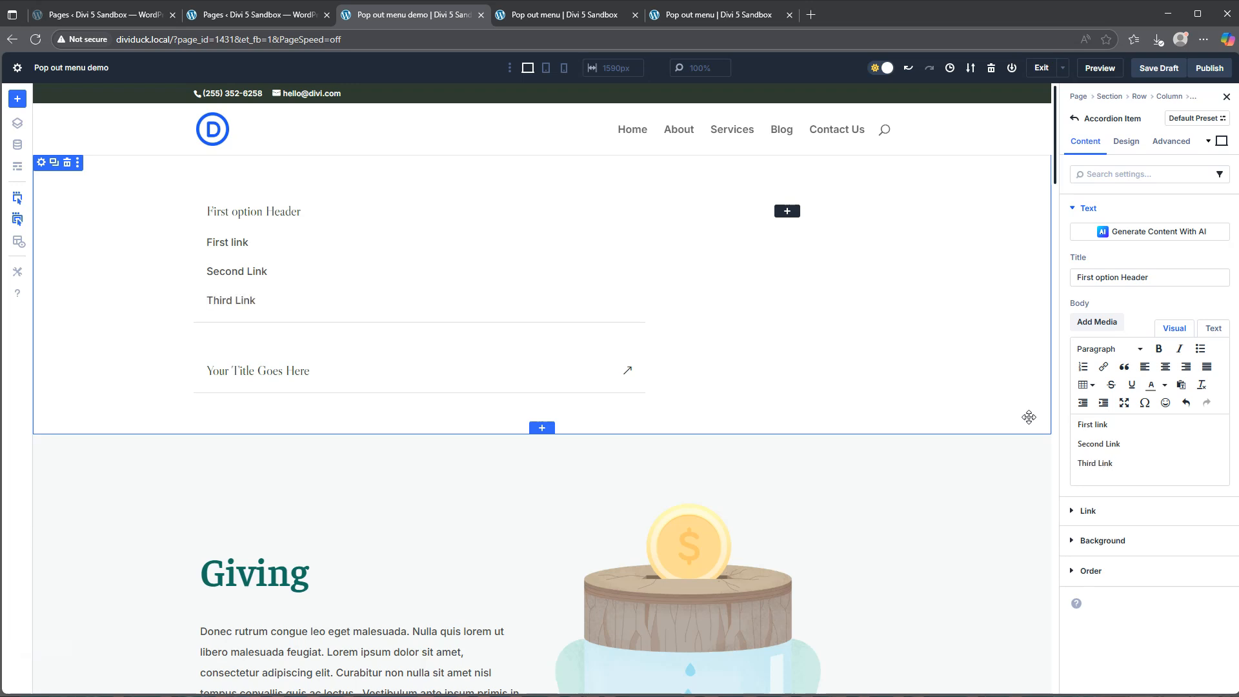
# Link the "First link" text in the accordion item's body to the placeholder URL "#".
pyautogui.moveTo(1109, 424); pyautogui.dragTo(1069, 425)
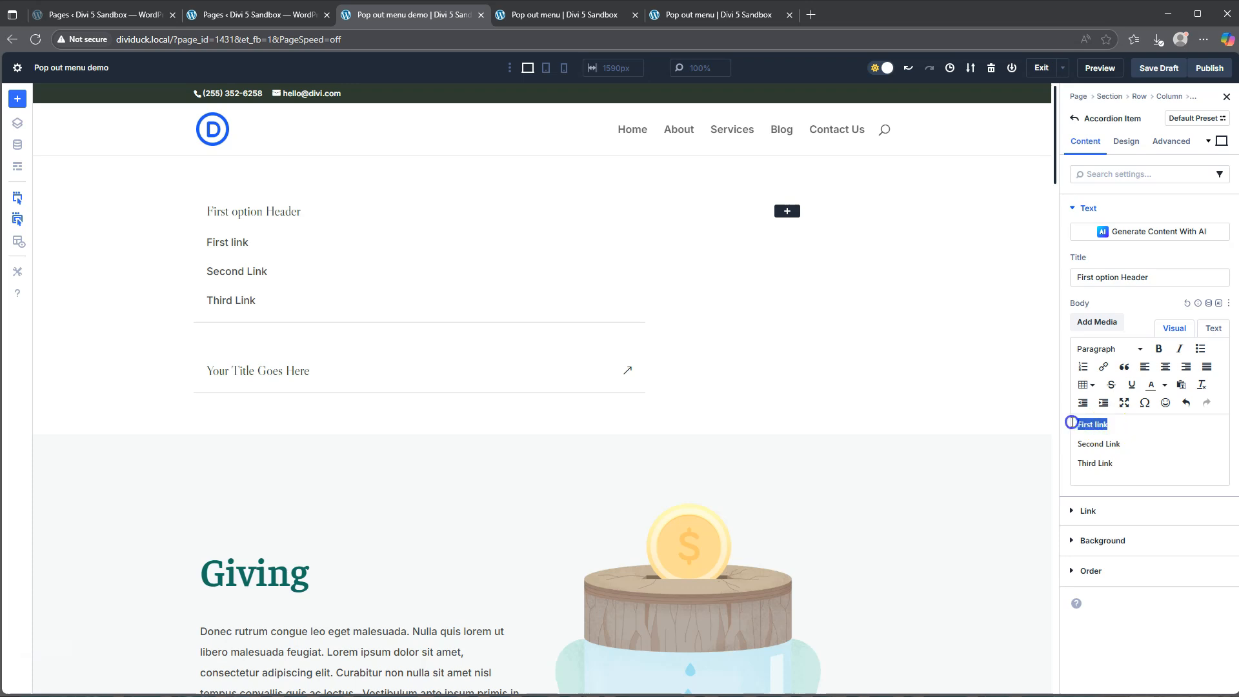
pyautogui.click(1104, 366)
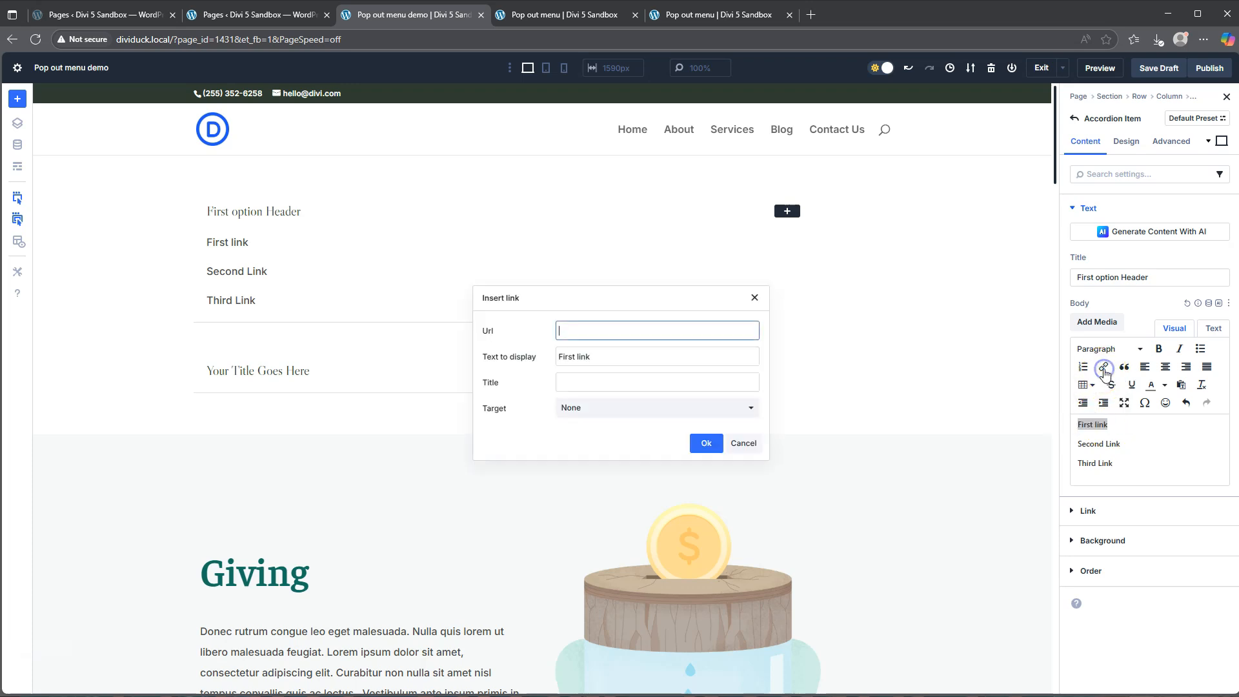
pyautogui.click(637, 331)
pyautogui.write('#')
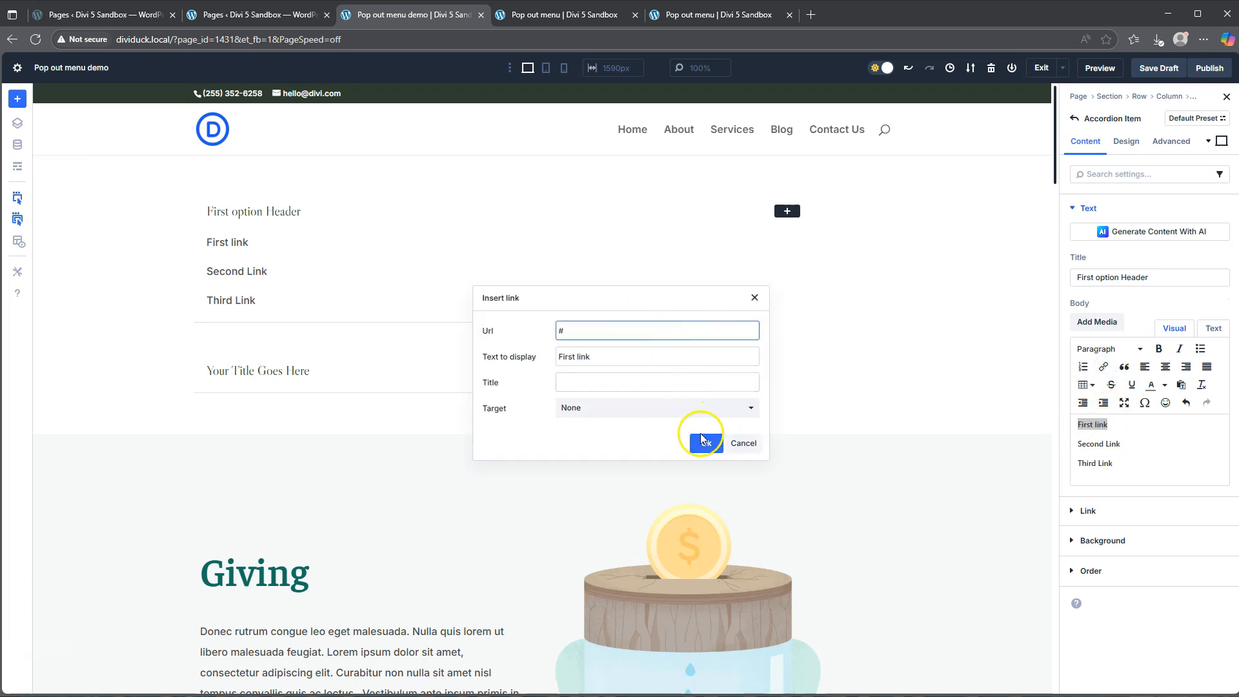
pyautogui.click(706, 443)
# Link the "Second Link" text in the accordion item's body to the placeholder URL "#".
pyautogui.moveTo(1122, 444); pyautogui.dragTo(1072, 443)
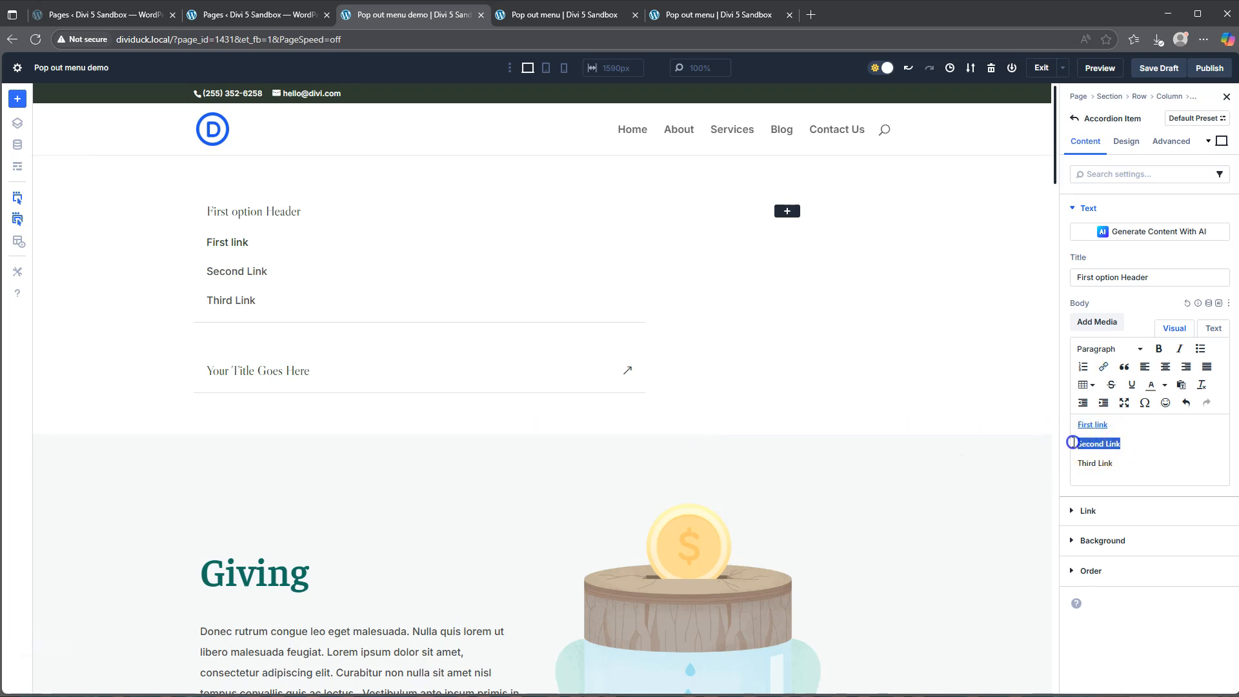
pyautogui.click(1104, 366)
pyautogui.click(594, 331)
pyautogui.write('#')
pyautogui.click(706, 443)
# Link the "Third Link" text in the accordion item's body to the placeholder URL "#".
pyautogui.moveTo(1117, 463); pyautogui.dragTo(1077, 463)
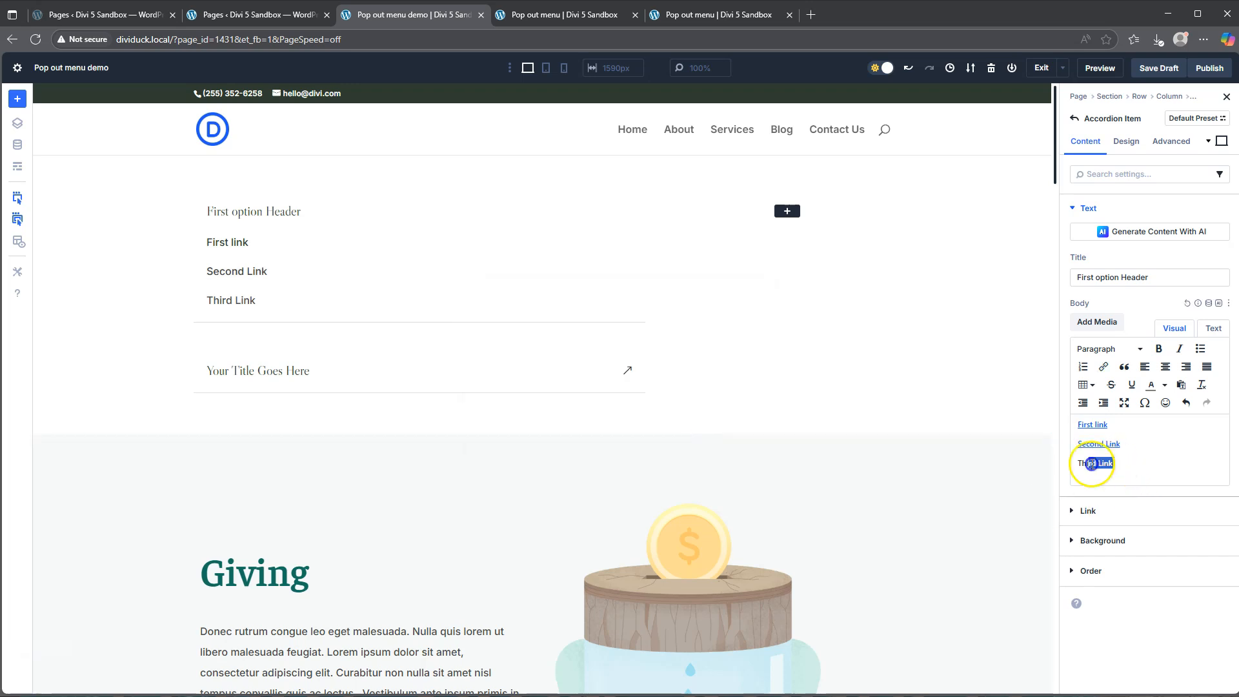
pyautogui.click(1104, 366)
pyautogui.write('#')
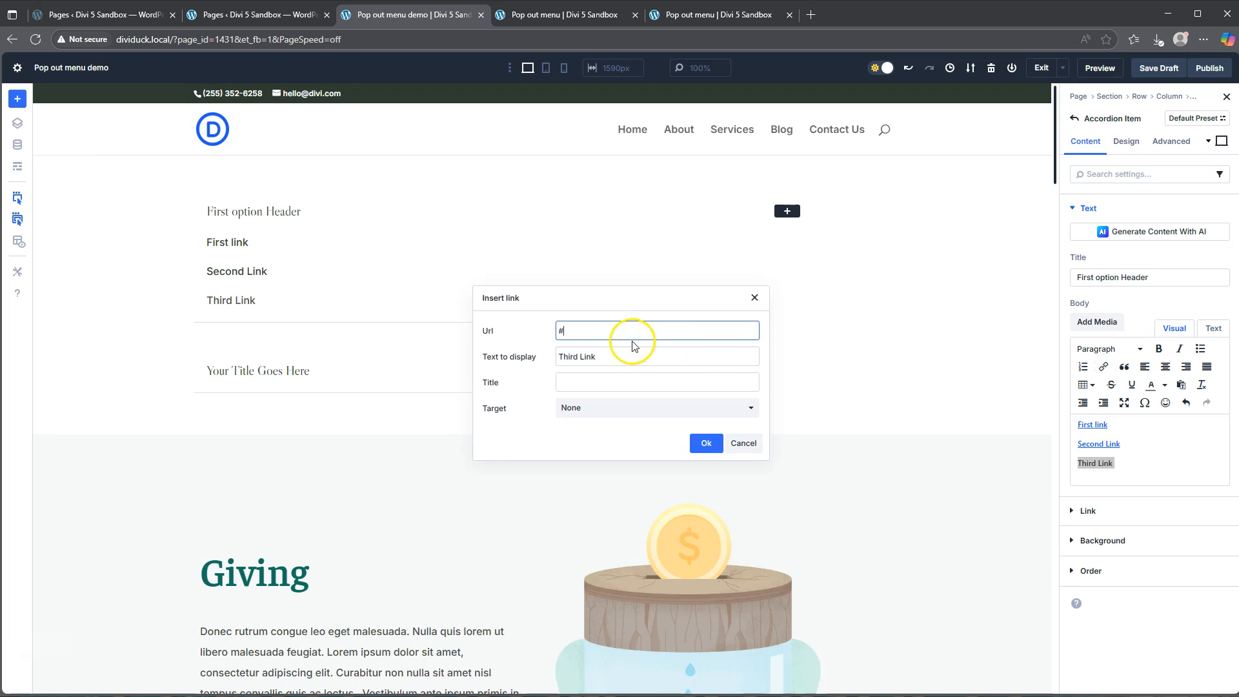
pyautogui.click(706, 443)
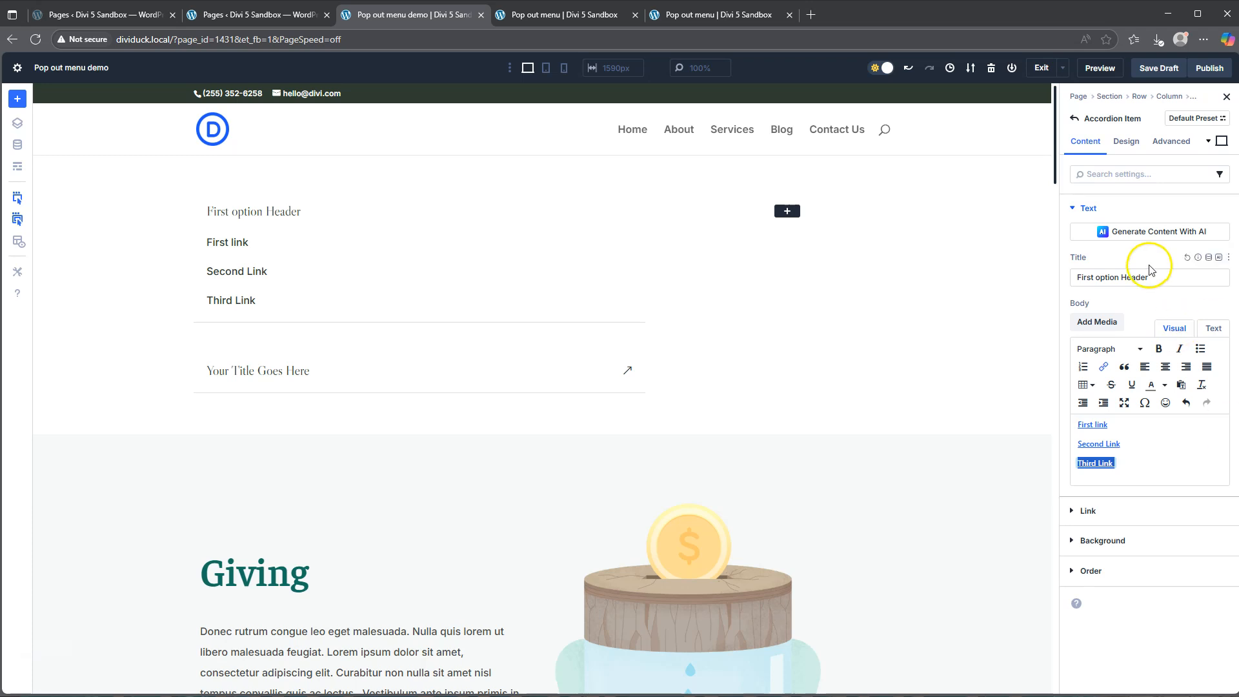
# Link the first accordion item's top and bottom margins together and set both to 0 px.
pyautogui.click(1126, 141)
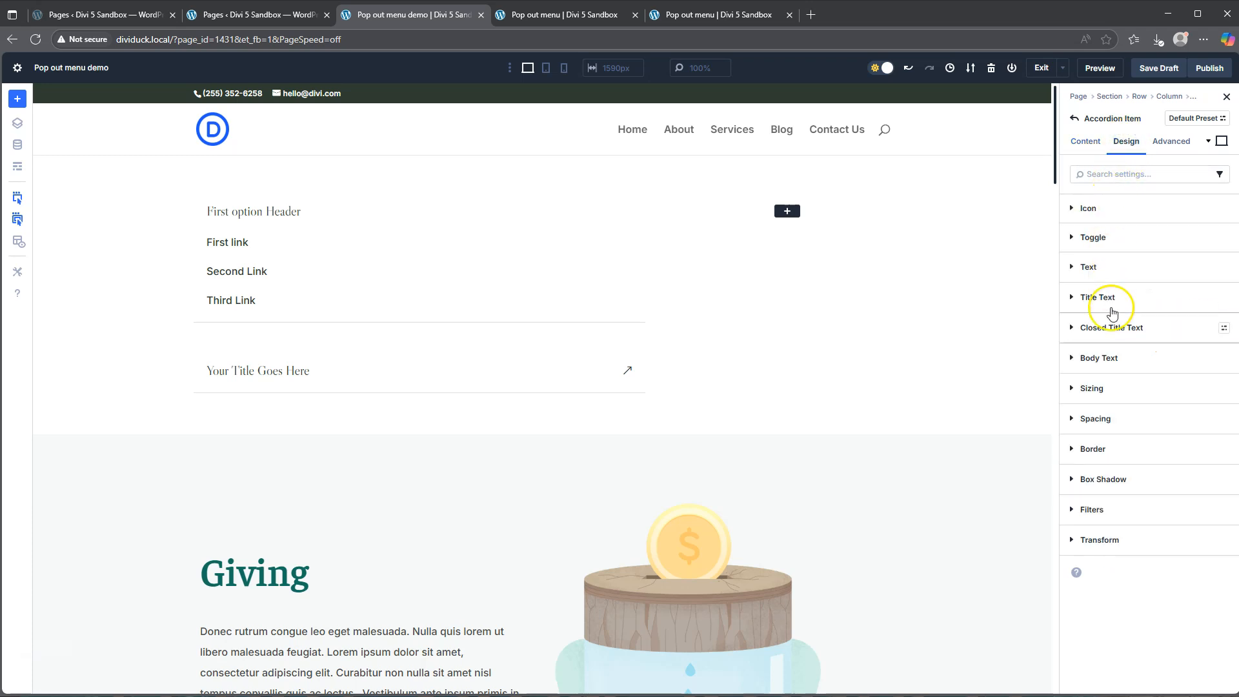
pyautogui.click(1104, 421)
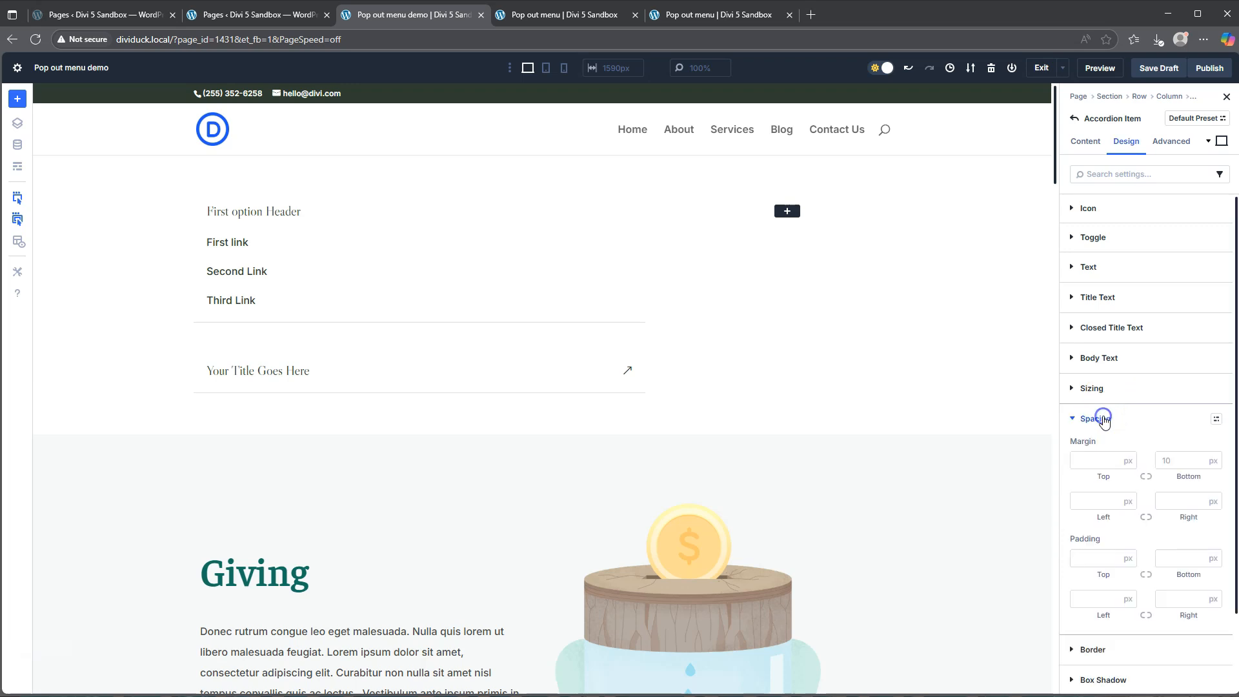
pyautogui.click(1102, 462)
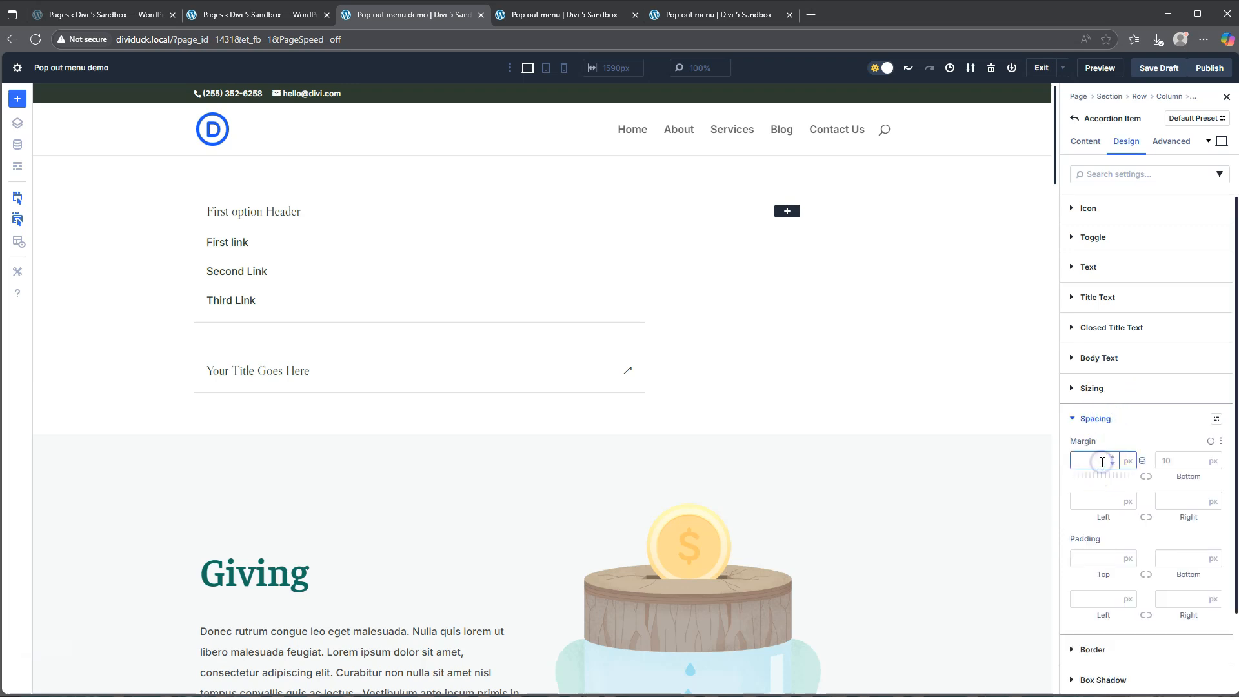
pyautogui.click(1165, 456)
pyautogui.click(1148, 478)
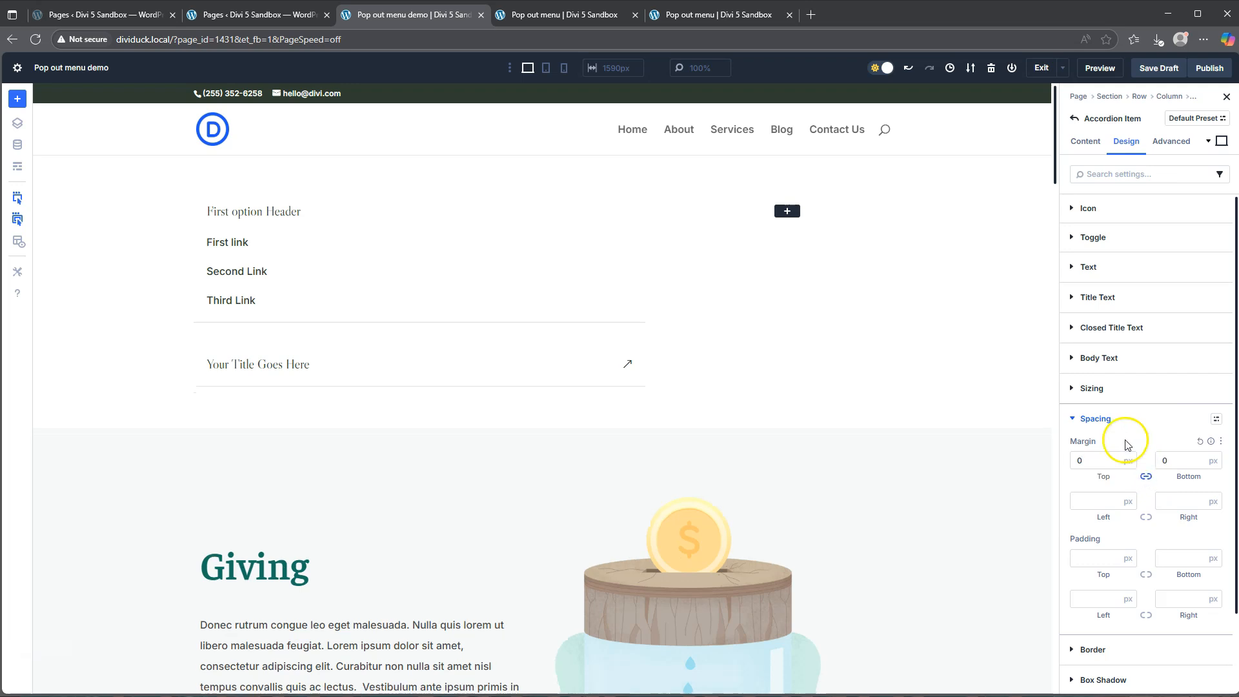
pyautogui.click(1103, 420)
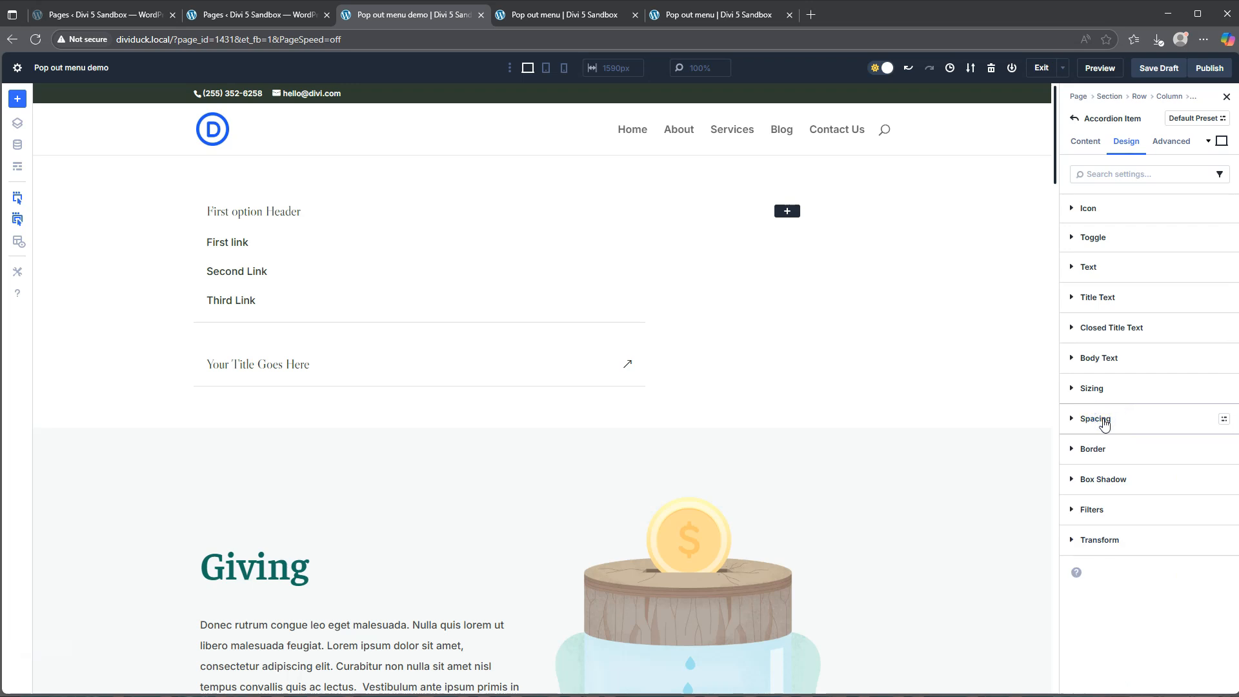
# Delete the "Your Title Goes Here" accordion item and duplicate the "First option Header" item until the accordion has three items.
pyautogui.click(1075, 119)
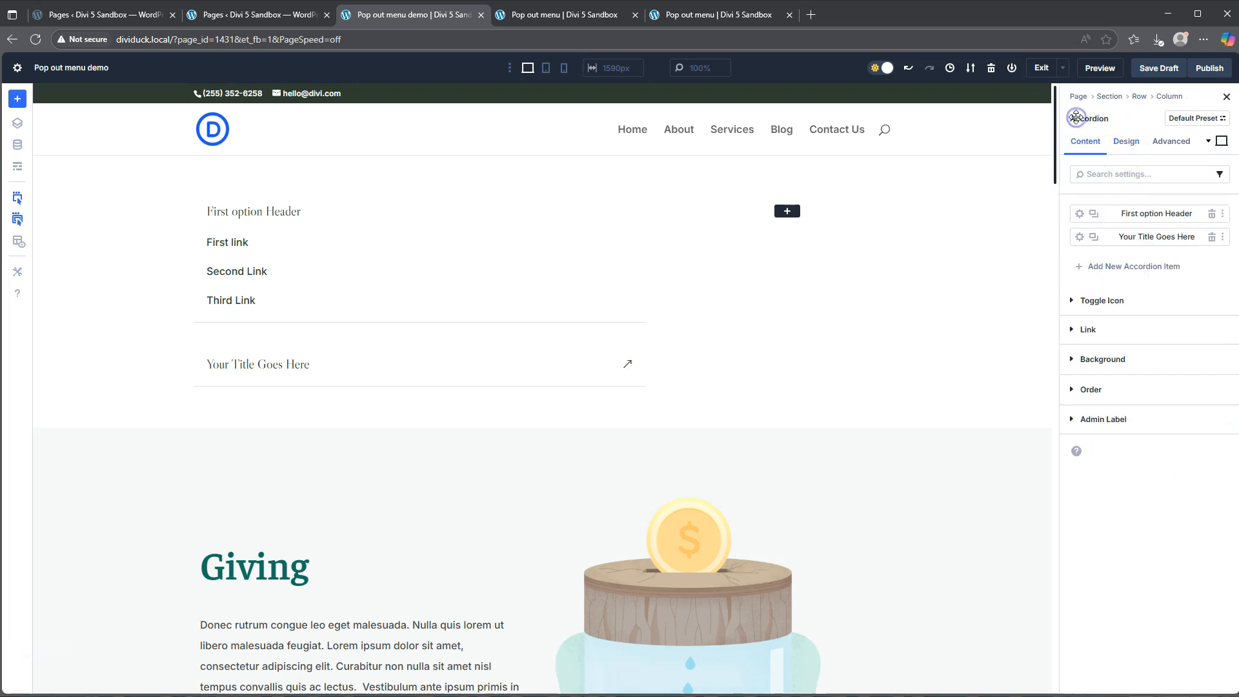
pyautogui.click(1212, 237)
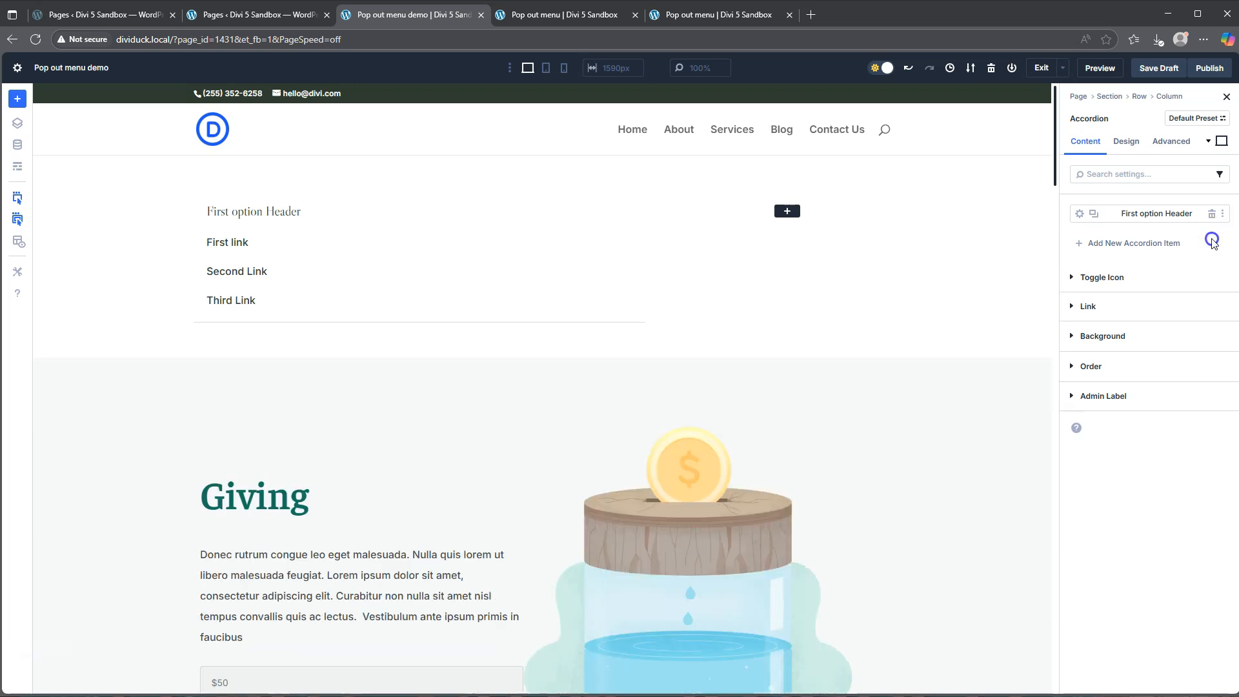
pyautogui.click(1095, 215)
pyautogui.click(1094, 237)
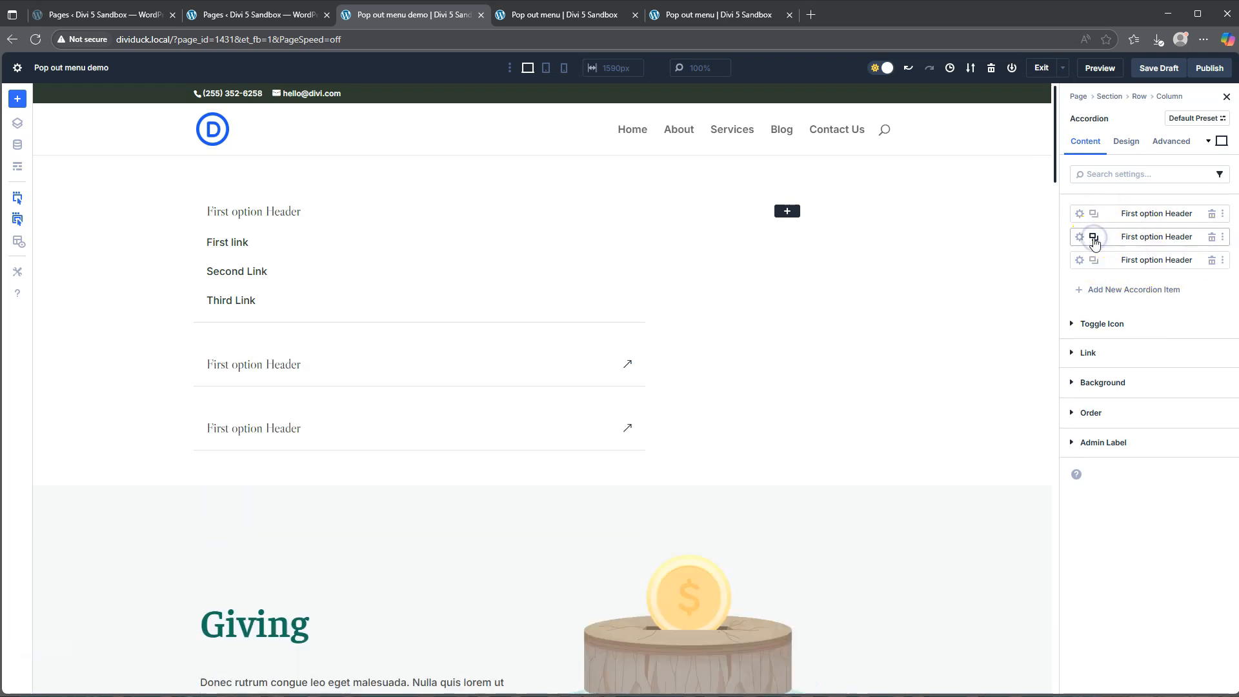
# Change the second accordion item's title to "Second option Header" and return to the accordion's item list.
pyautogui.click(1081, 238)
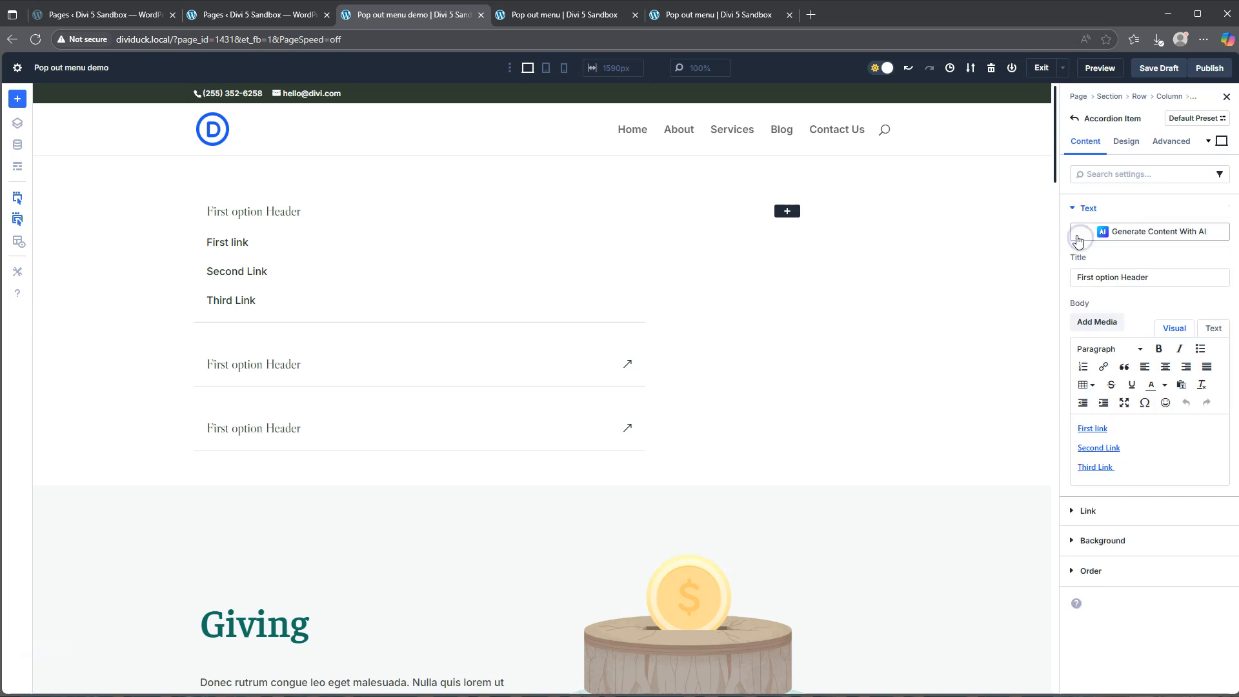
pyautogui.click(1082, 277)
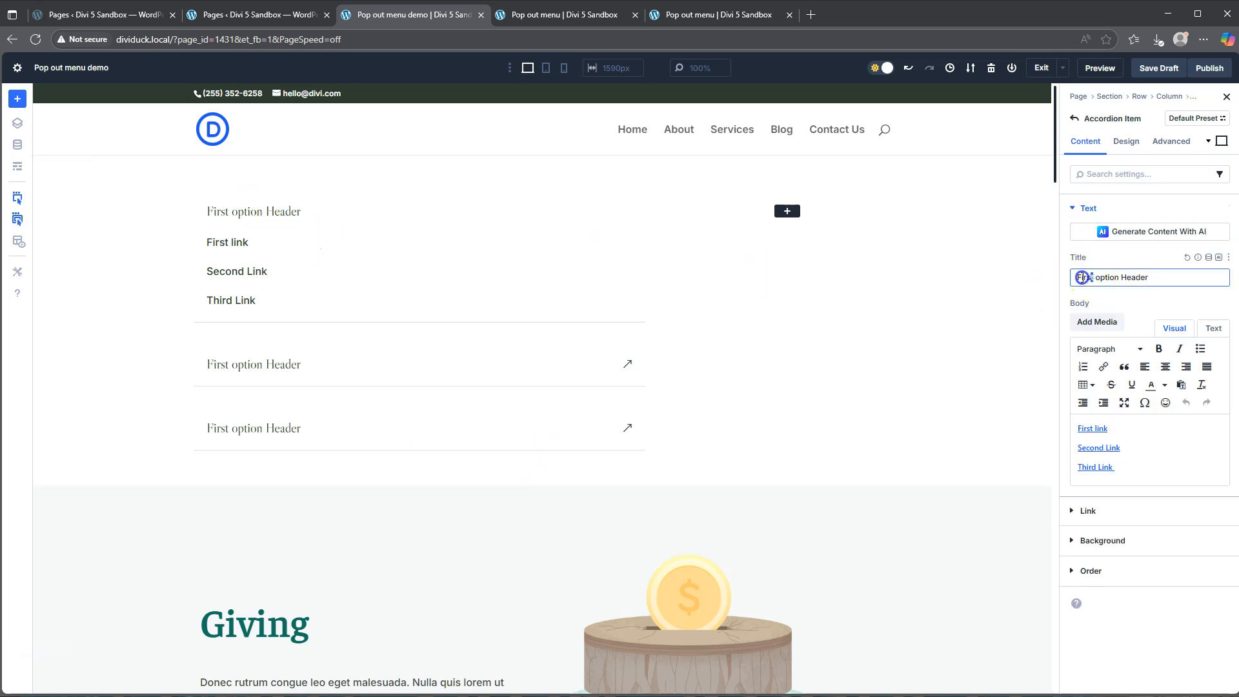
pyautogui.write('Second')
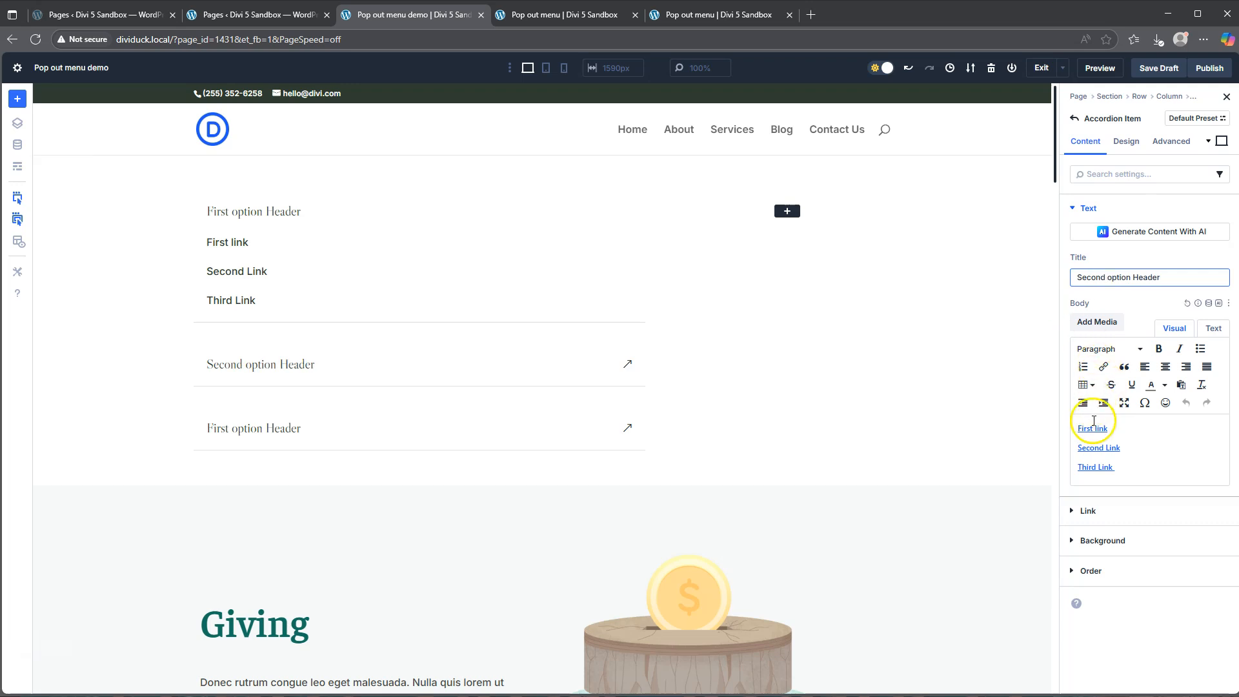
pyautogui.click(1074, 121)
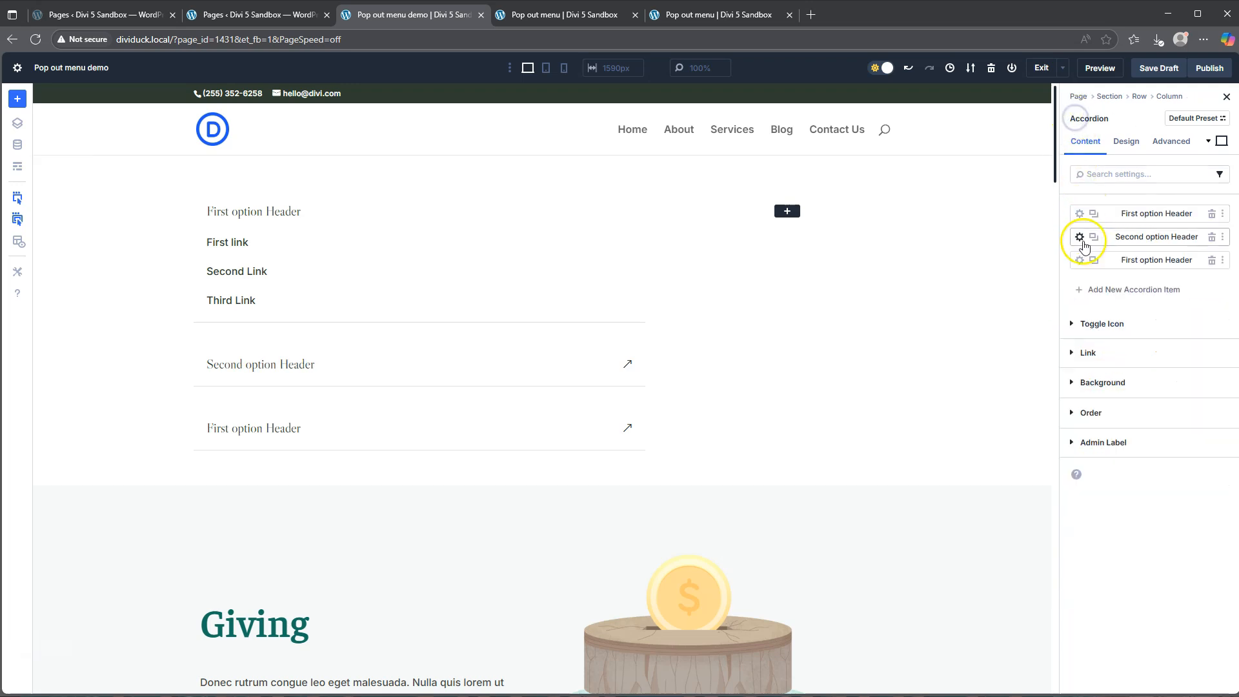
# Change the third accordion item's title to "Third option Header" and return to the accordion's item list.
pyautogui.click(1077, 264)
pyautogui.moveTo(1091, 278); pyautogui.dragTo(1074, 279)
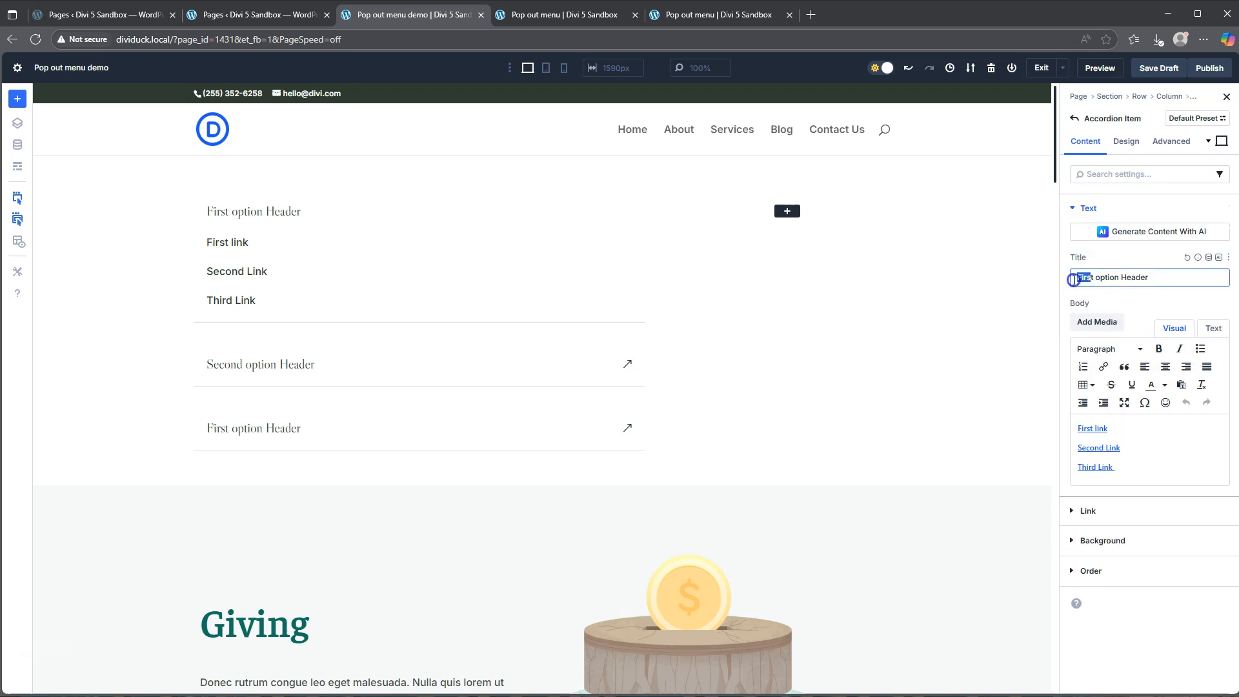
pyautogui.press('BackSpace')
pyautogui.write('Third')
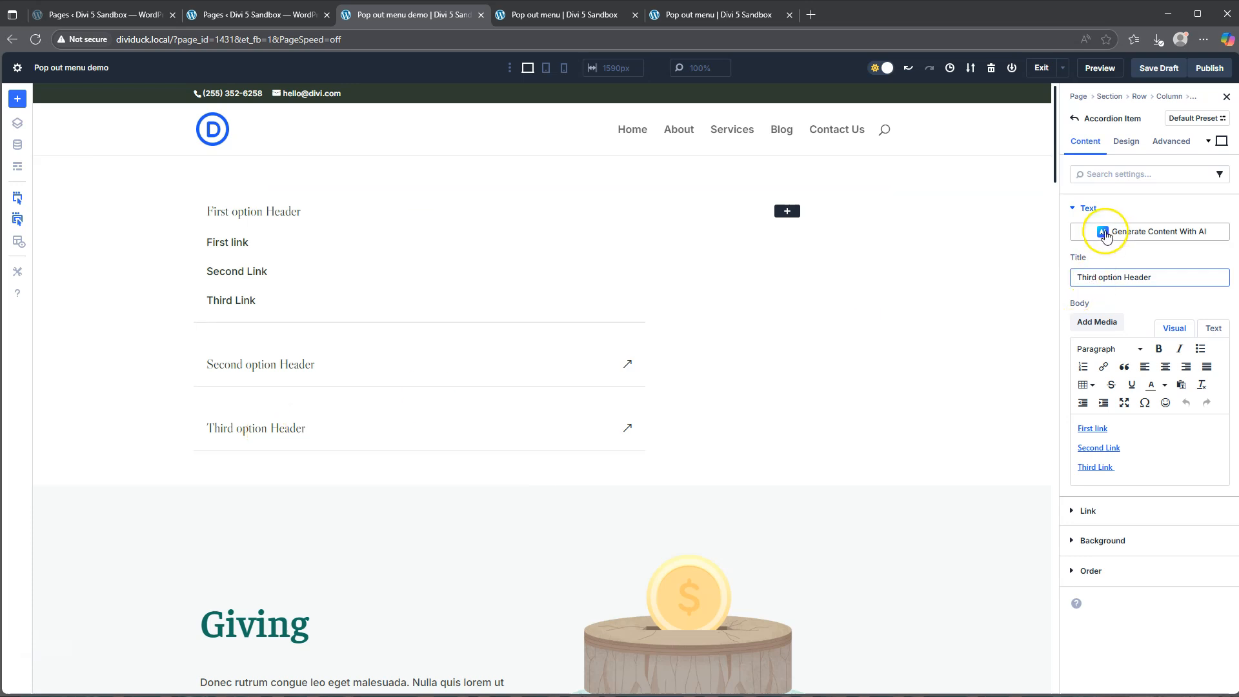
pyautogui.click(1076, 118)
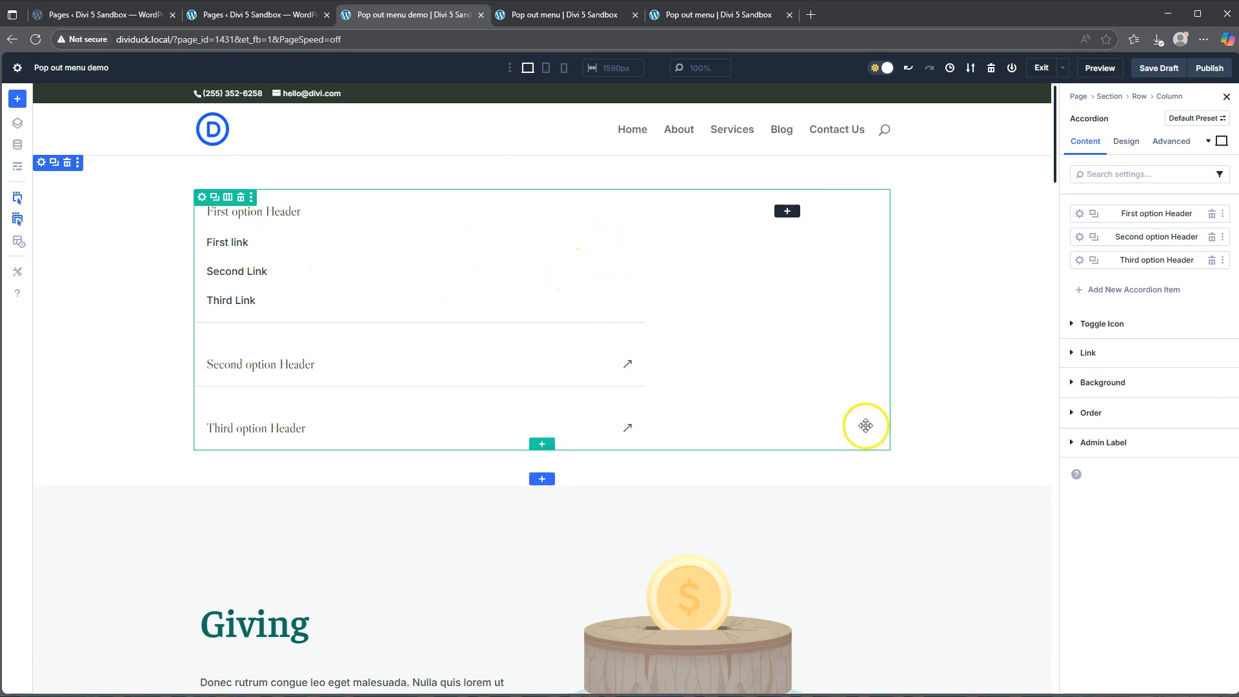
# Copy the attributes of the "Proin eget tortor risus" toggle beside the "About Your Donations, Where & How They are used" text.
pyautogui.scroll(-3, 752, 379)
pyautogui.scroll(-7, 752, 380)
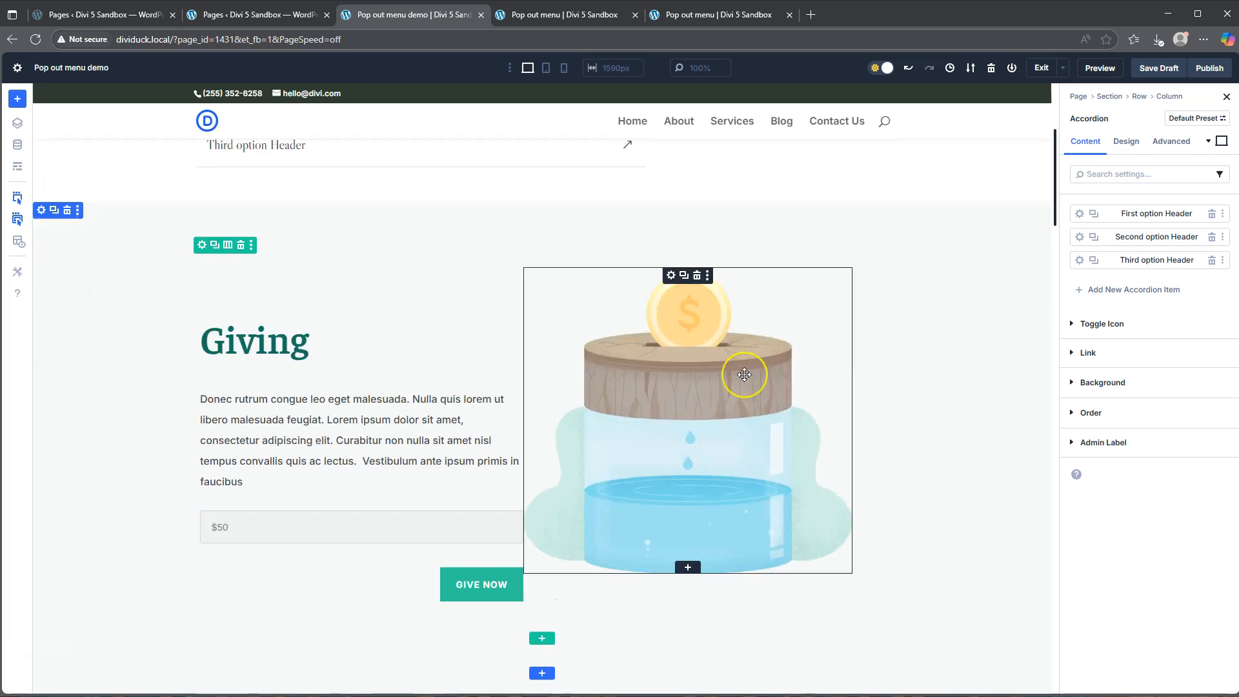
pyautogui.scroll(-10, 744, 375)
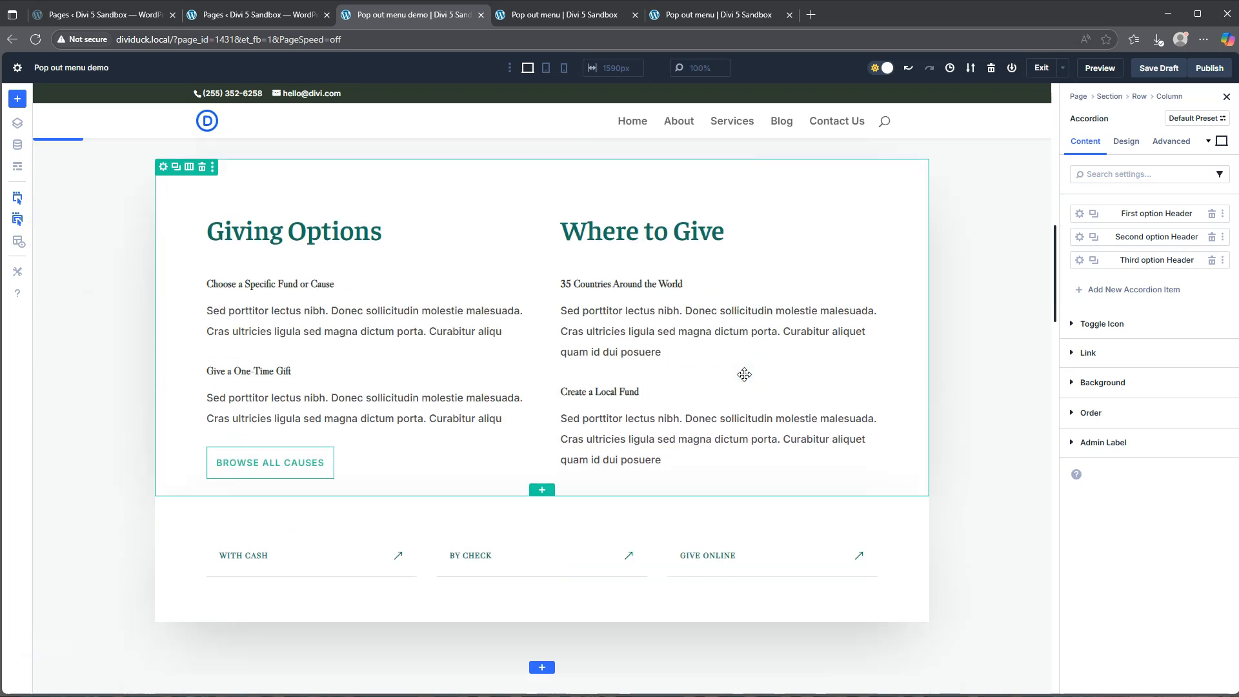
pyautogui.scroll(-10, 744, 374)
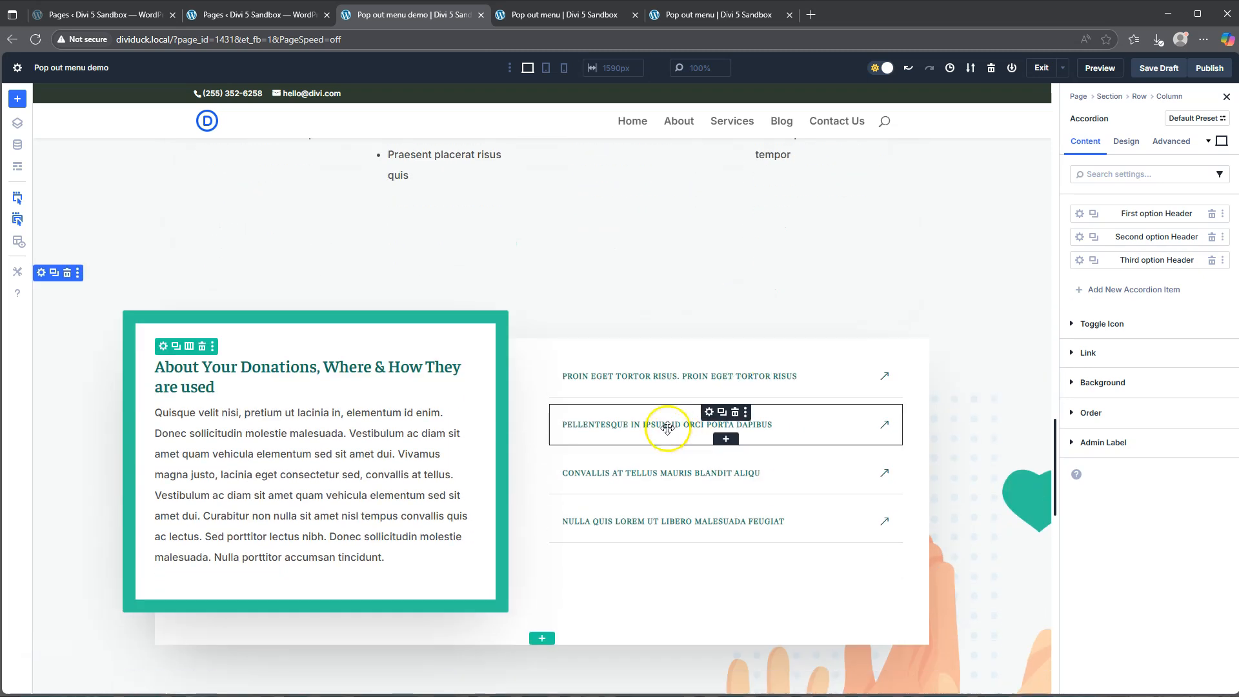
pyautogui.click(664, 376)
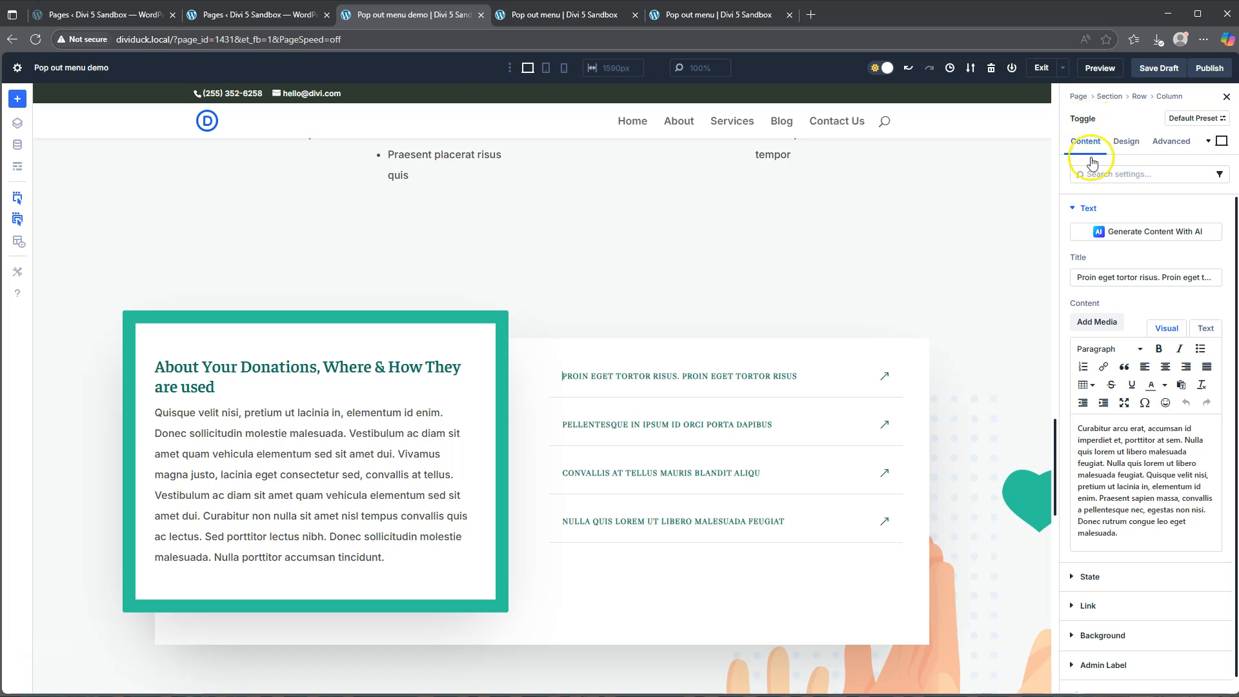
pyautogui.rightClick(668, 378)
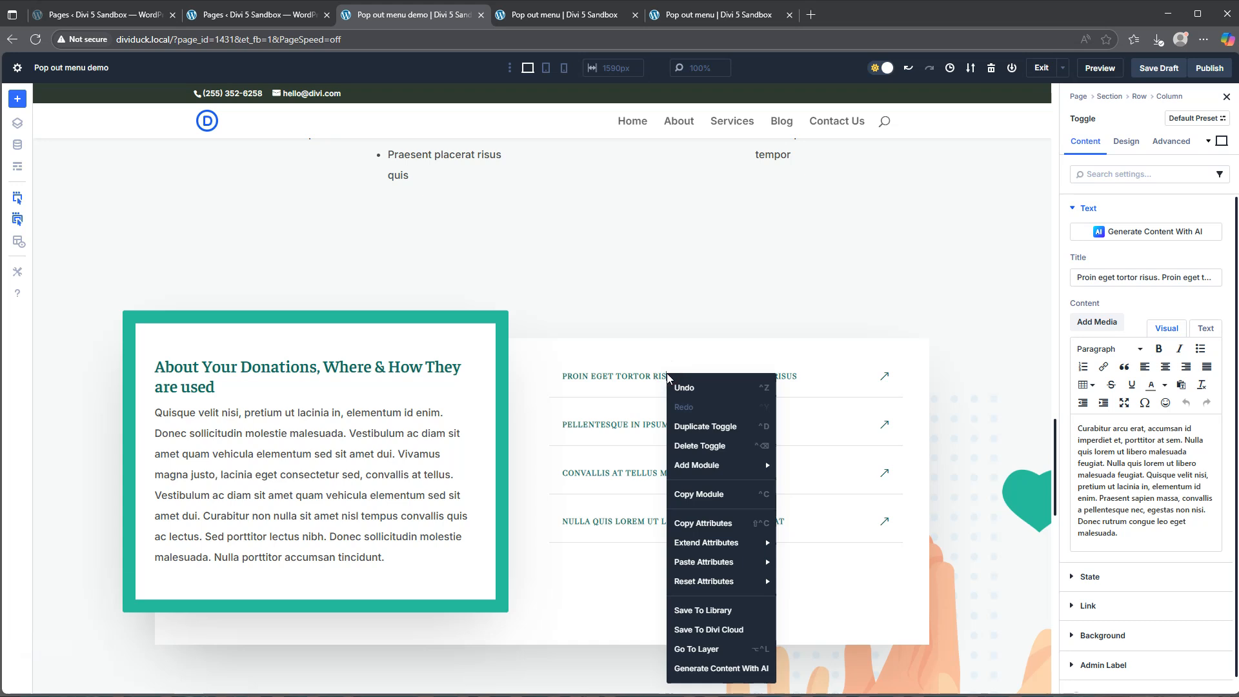
pyautogui.click(703, 526)
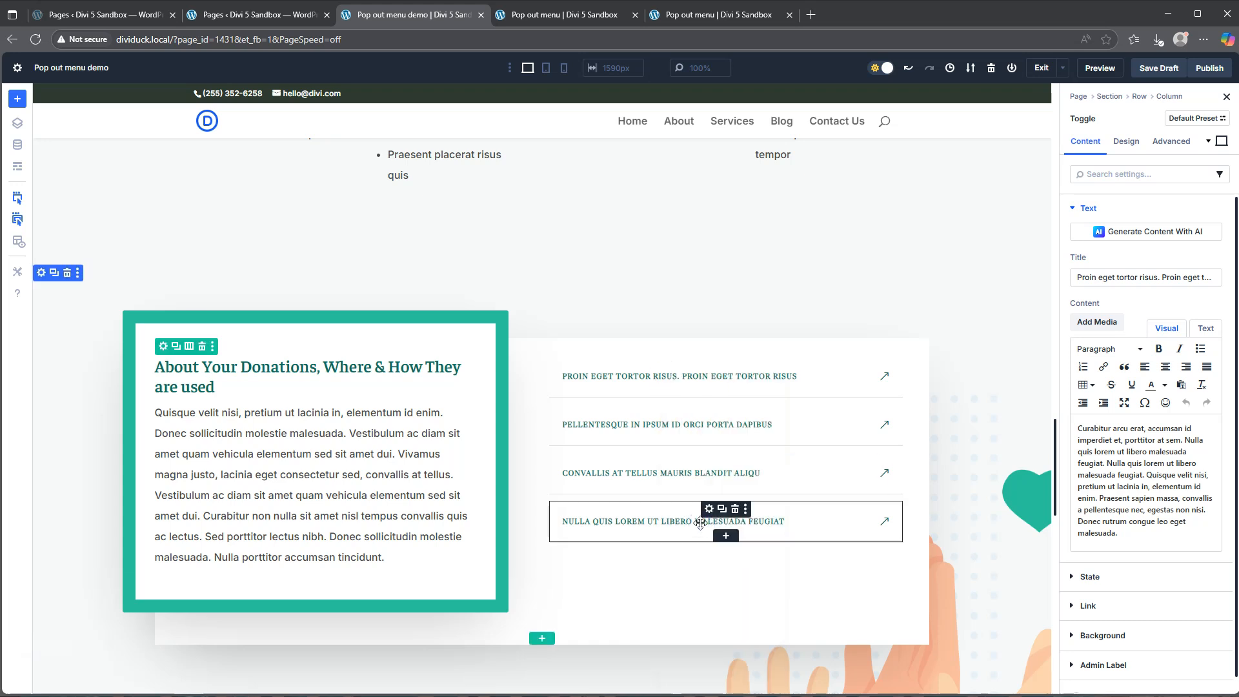
# Paste all the copied toggle attributes onto the new accordion in the page's first section.
pyautogui.scroll(20, 700, 523)
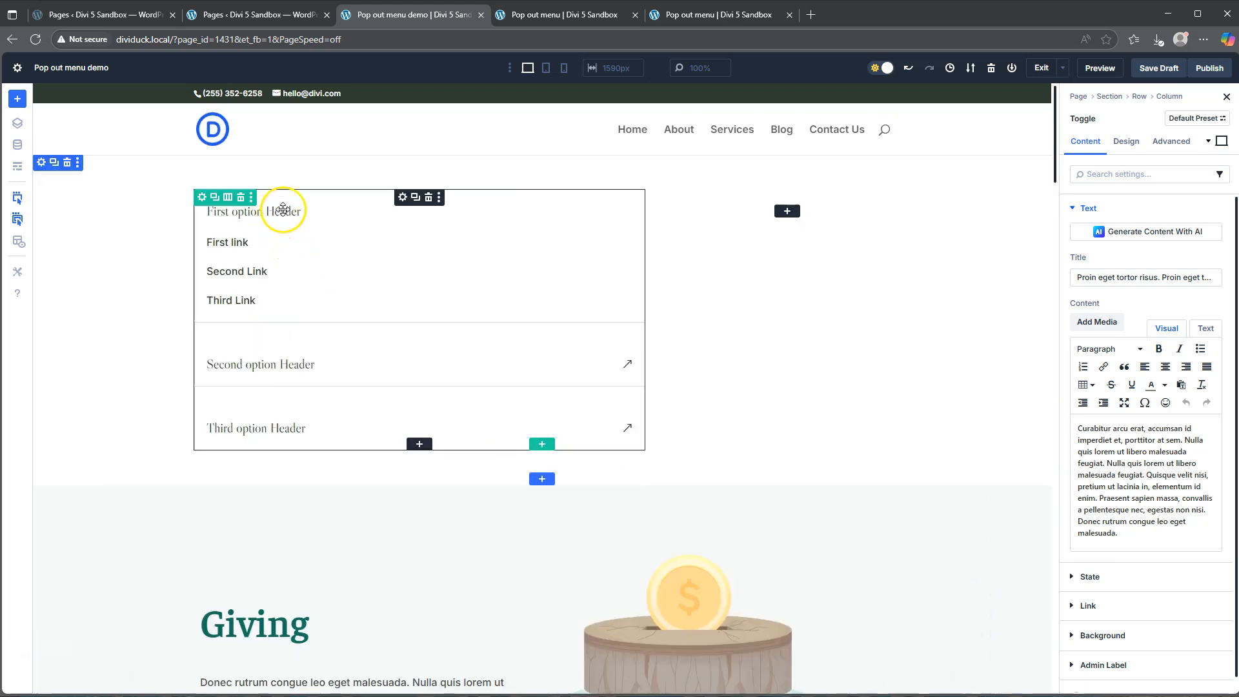
pyautogui.rightClick(407, 202)
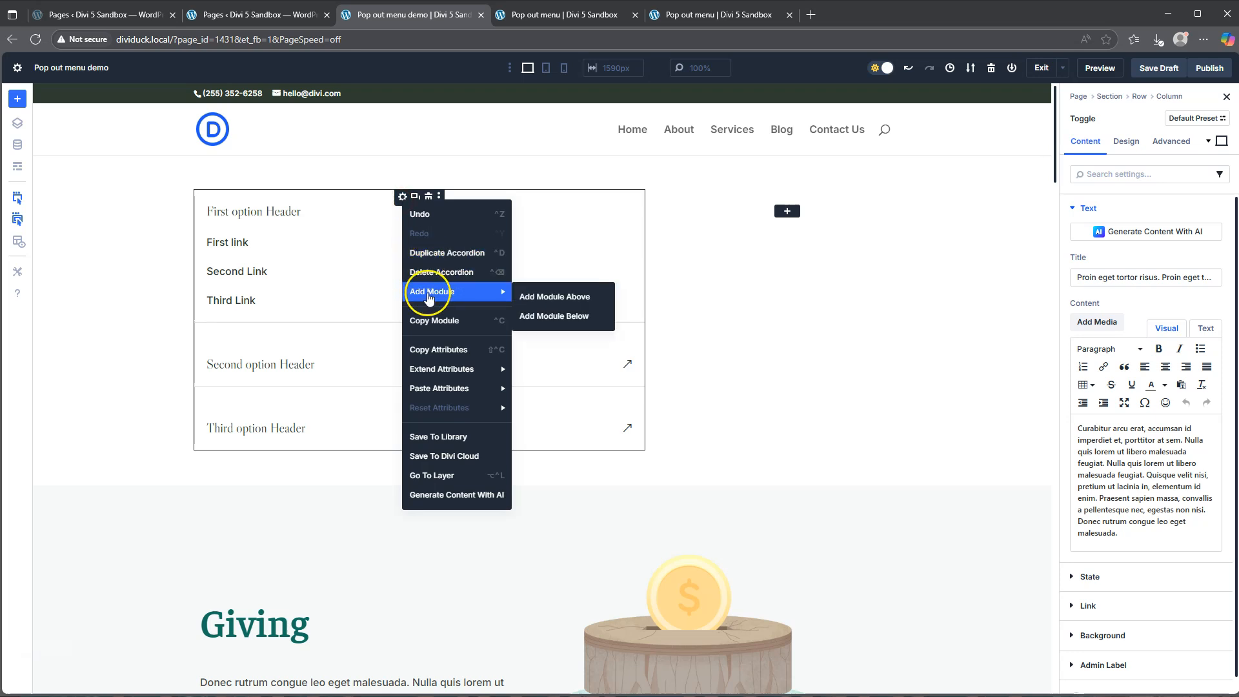
pyautogui.moveTo(433, 369)
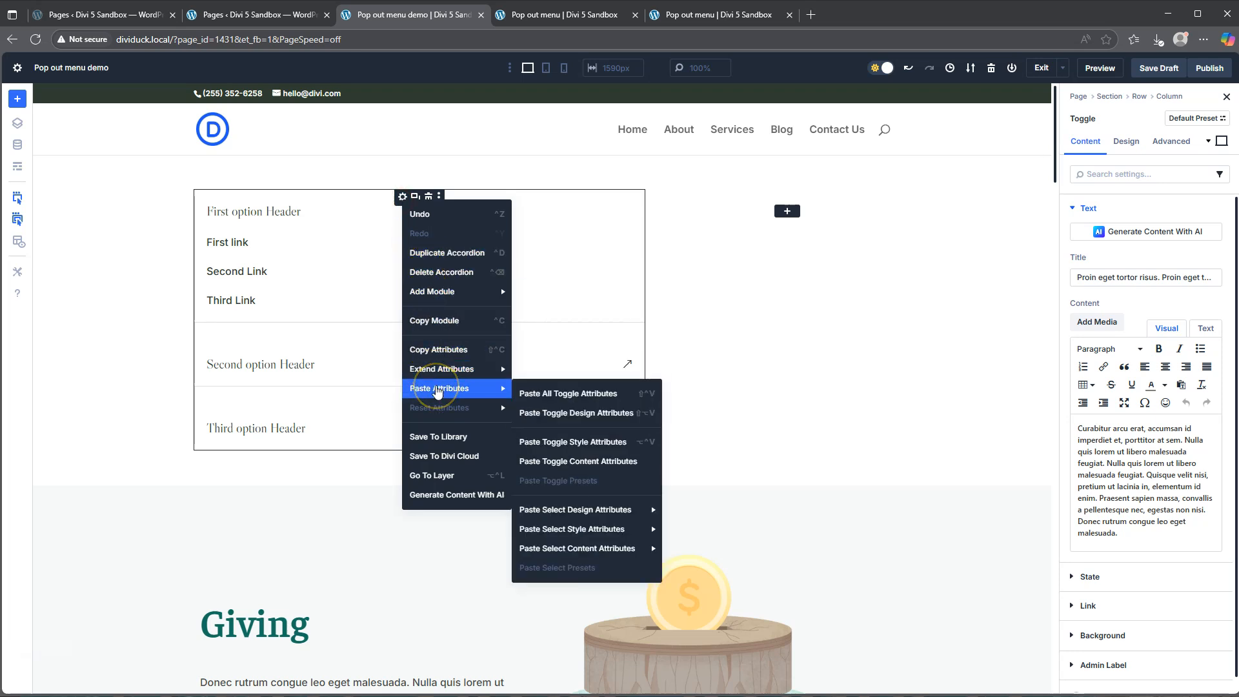
pyautogui.click(442, 372)
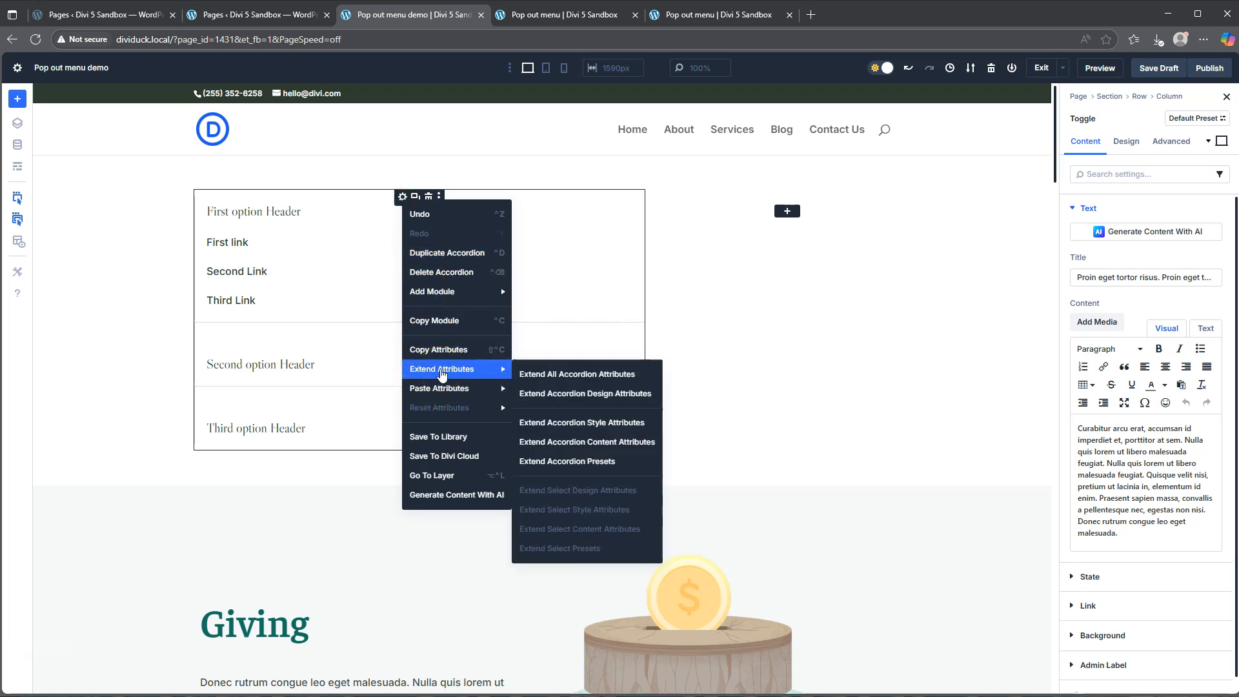
pyautogui.moveTo(443, 389)
pyautogui.click(564, 397)
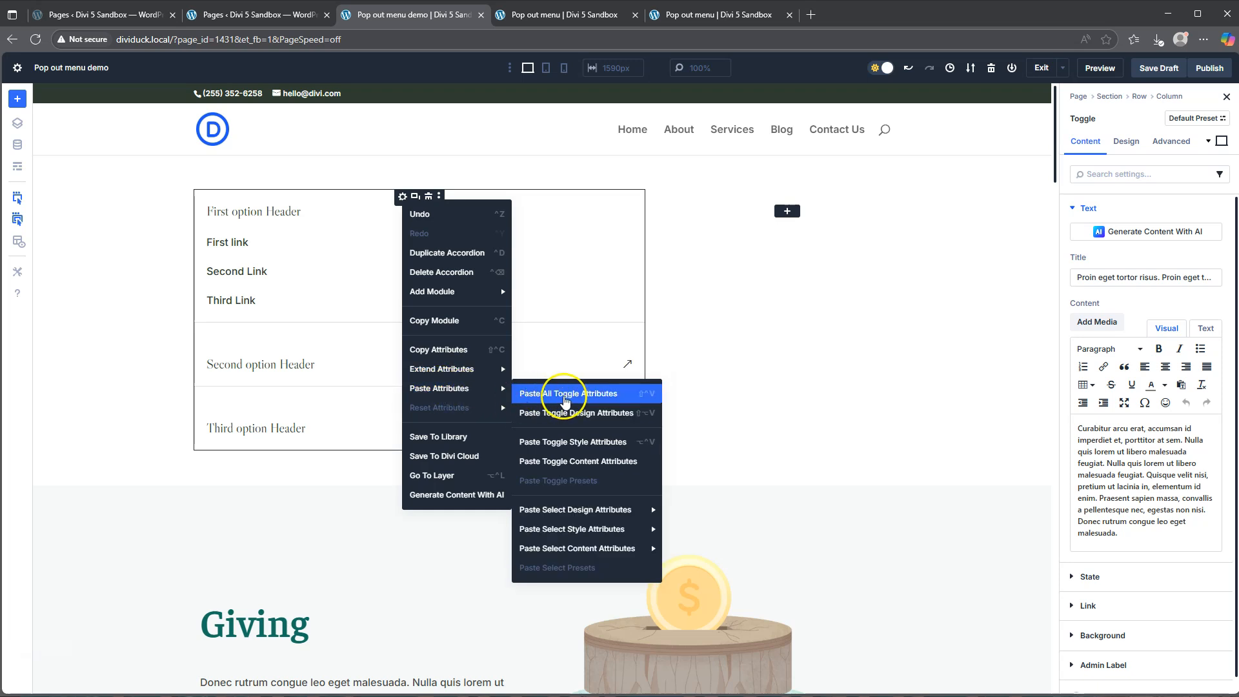
pyautogui.click(565, 401)
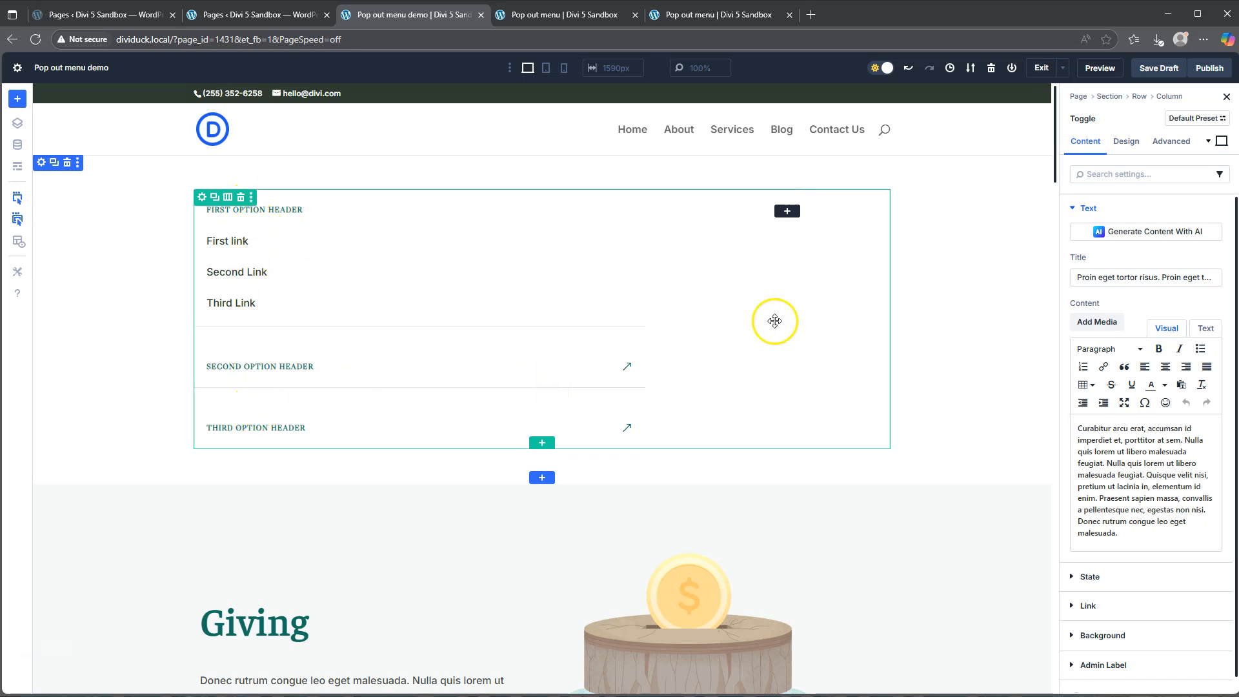
pyautogui.scroll(-15, 775, 325)
pyautogui.scroll(-7, 778, 325)
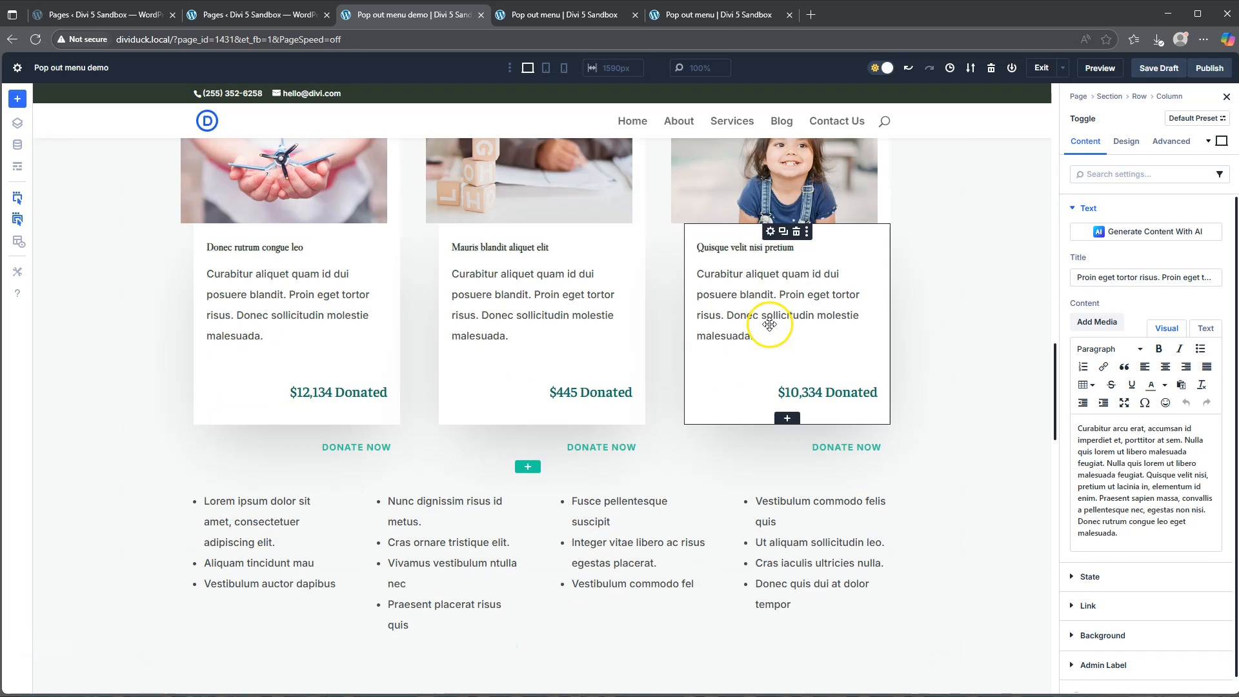
pyautogui.scroll(6, 864, 213)
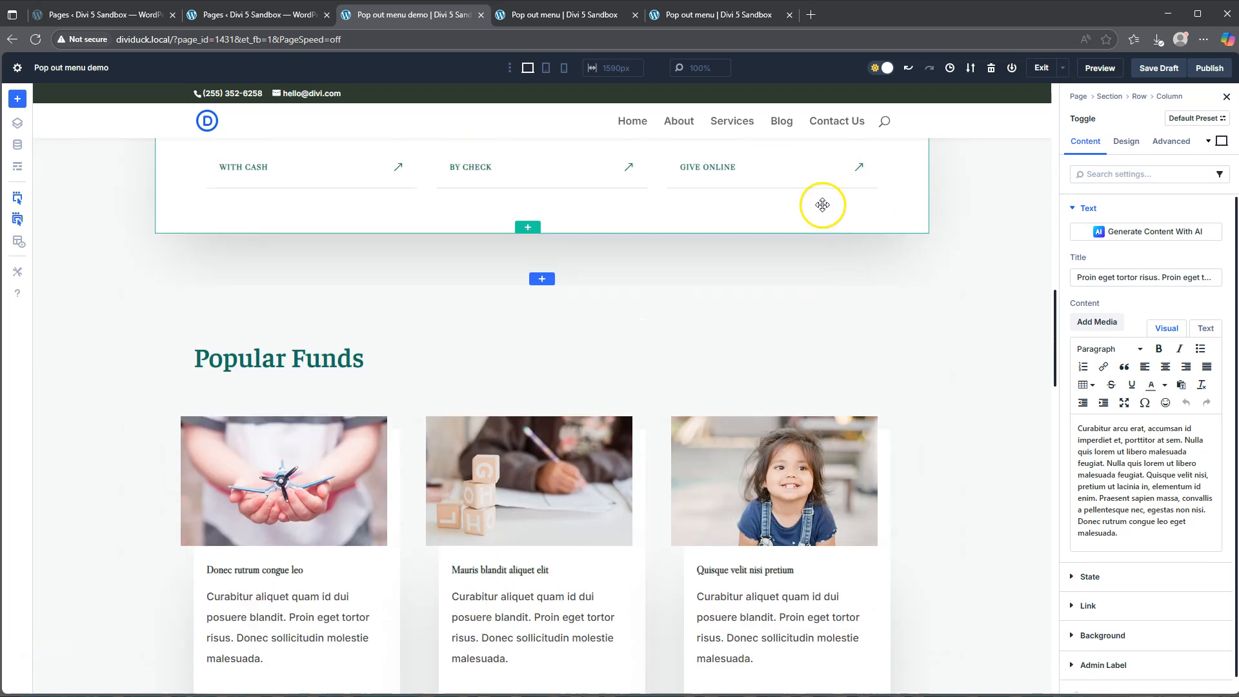
pyautogui.scroll(10, 822, 207)
pyautogui.scroll(5, 381, 273)
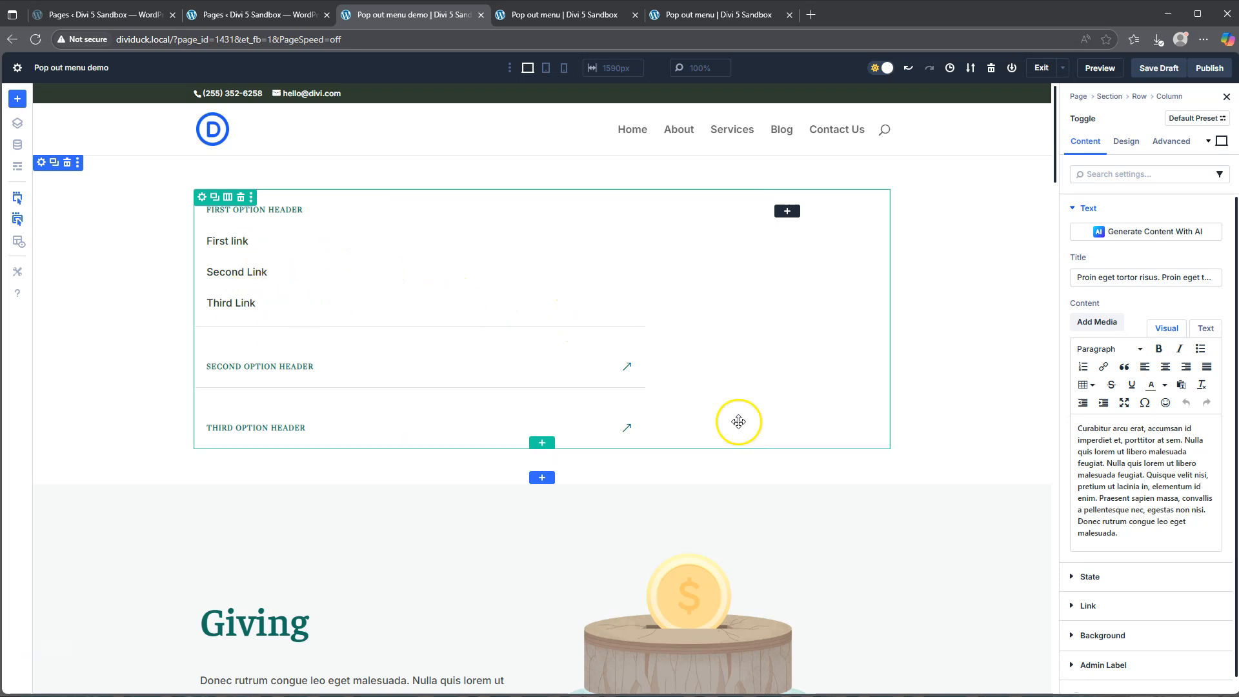
# Set the "Proin eget tortor risus" toggle's background color to white (FFFFFF).
pyautogui.click(1098, 637)
pyautogui.click(1139, 428)
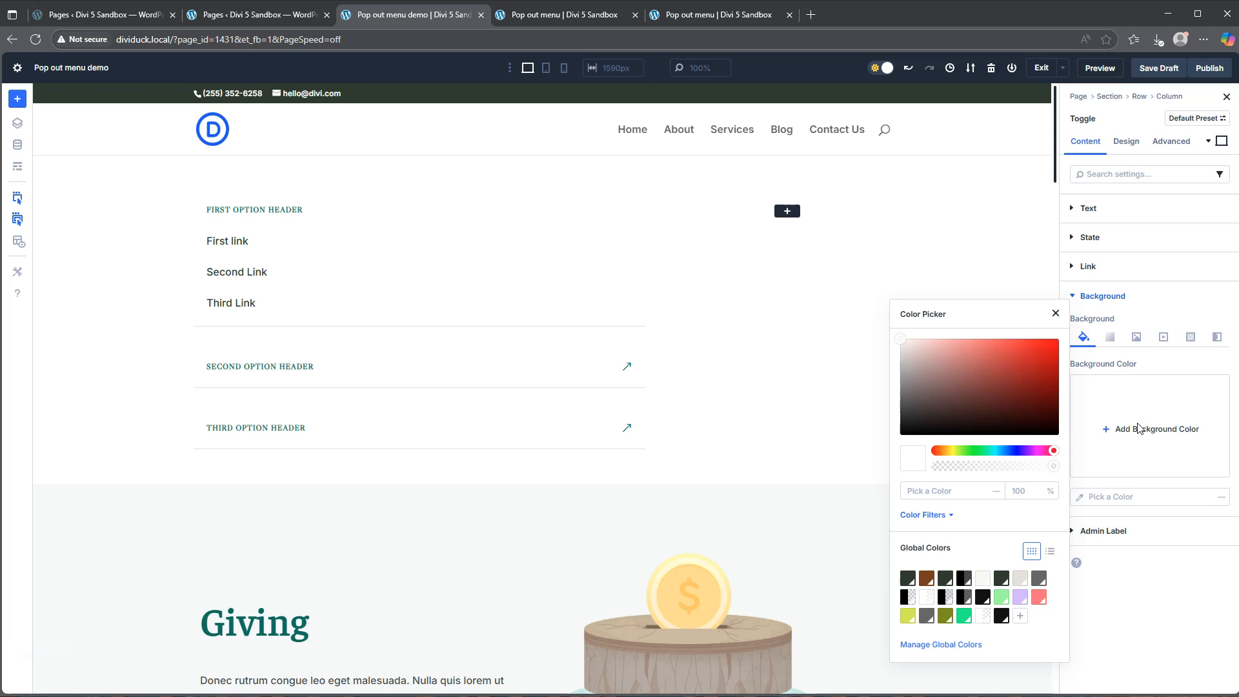
pyautogui.click(943, 490)
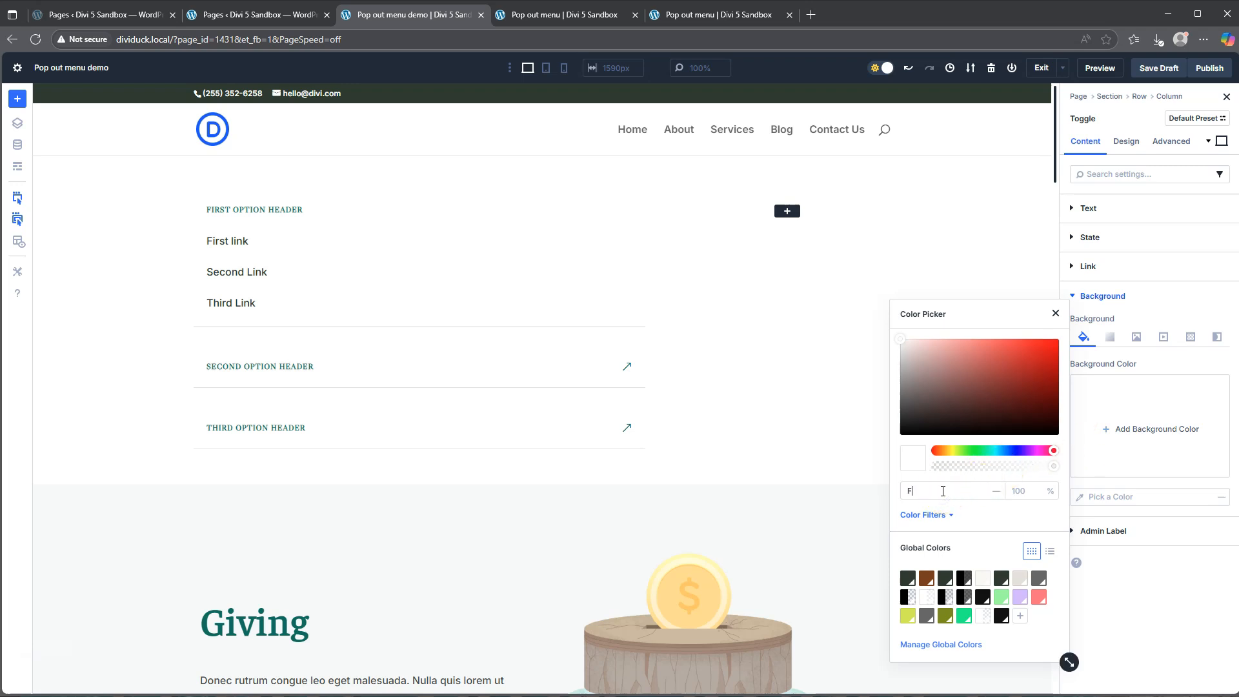
pyautogui.write('FFF')
pyautogui.click(980, 516)
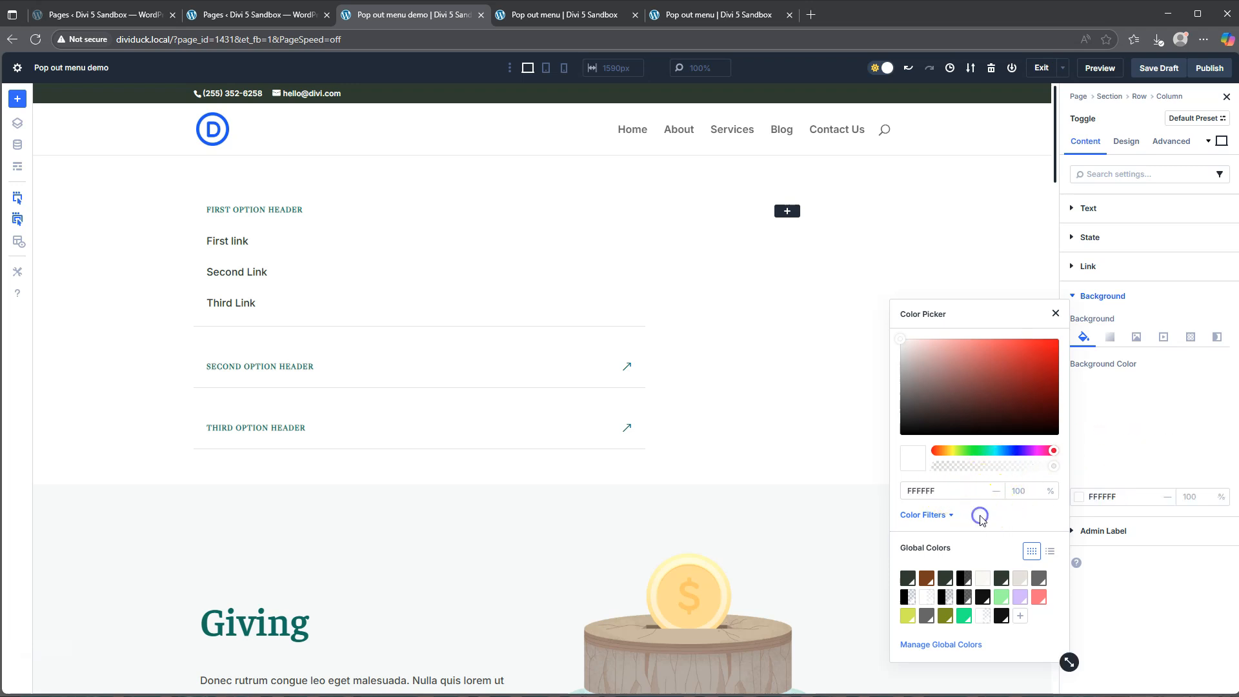
pyautogui.click(1223, 532)
pyautogui.click(1107, 296)
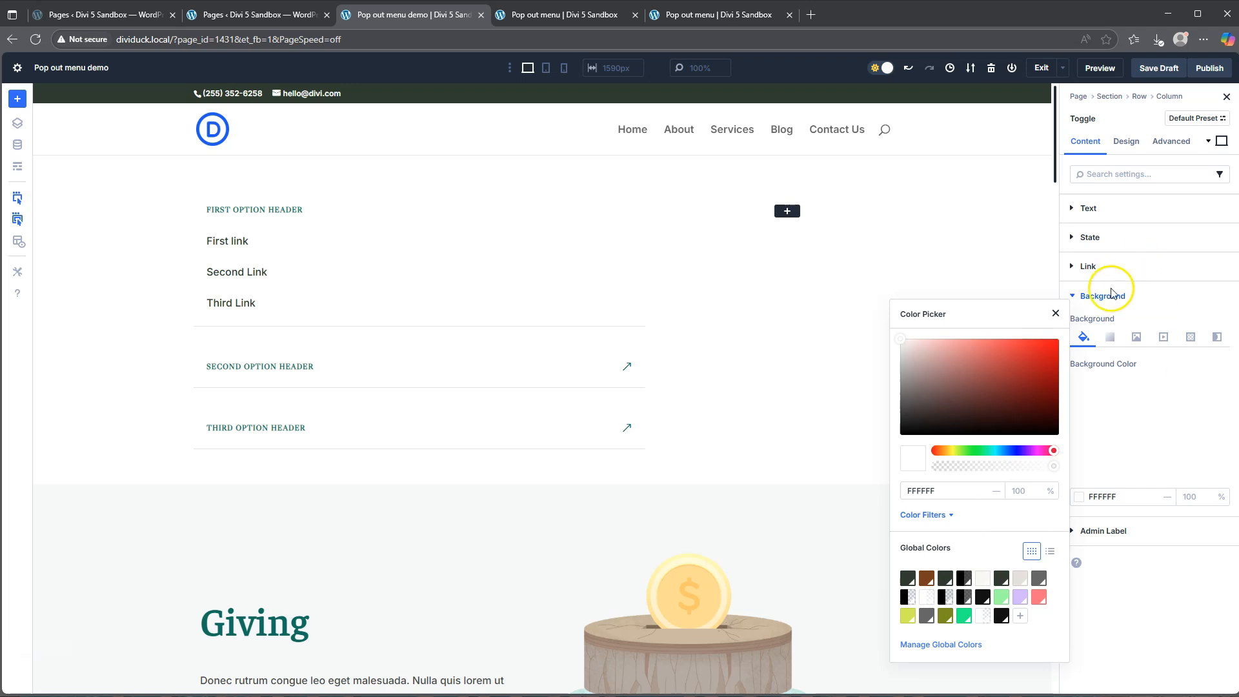
# Set the toggle's top and bottom margins to 20 px with the two values linked.
pyautogui.click(1127, 133)
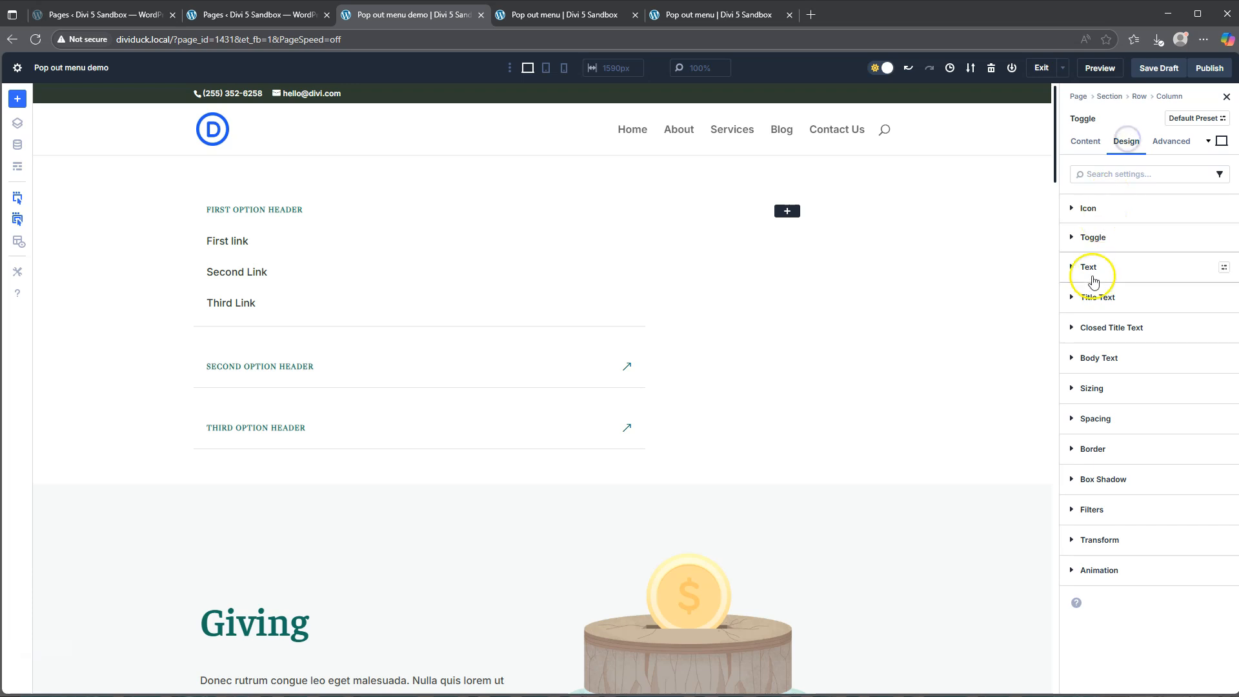
pyautogui.click(1101, 416)
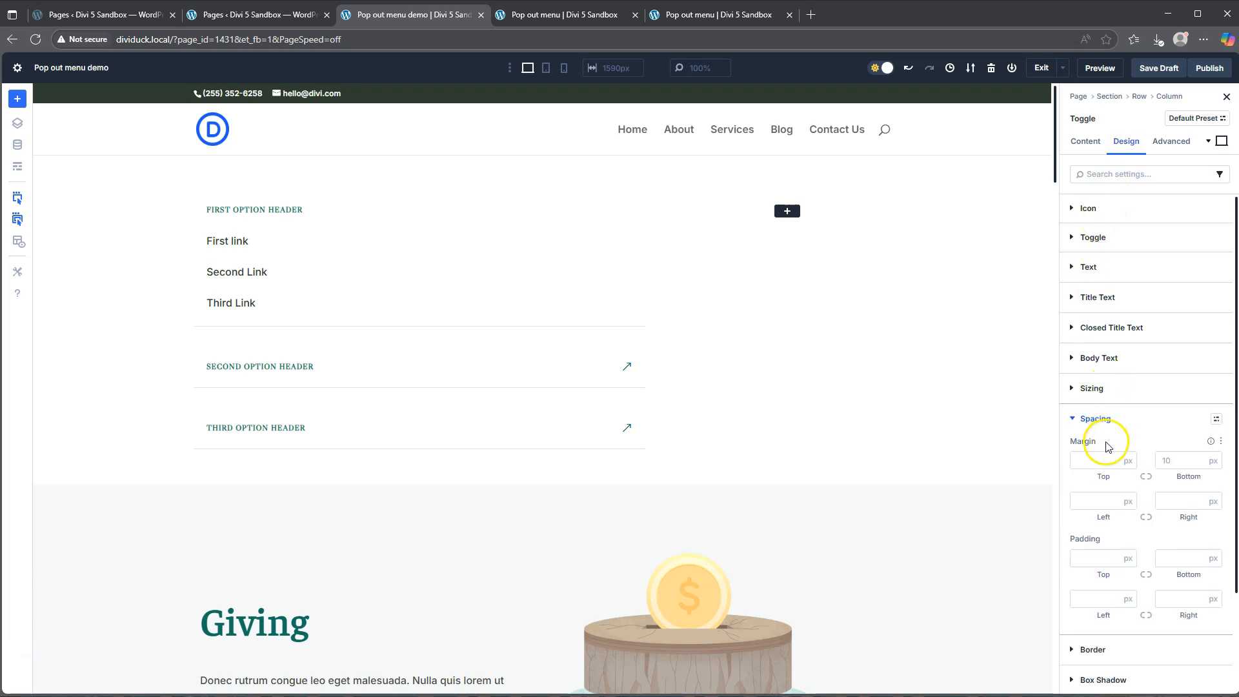
pyautogui.click(1092, 462)
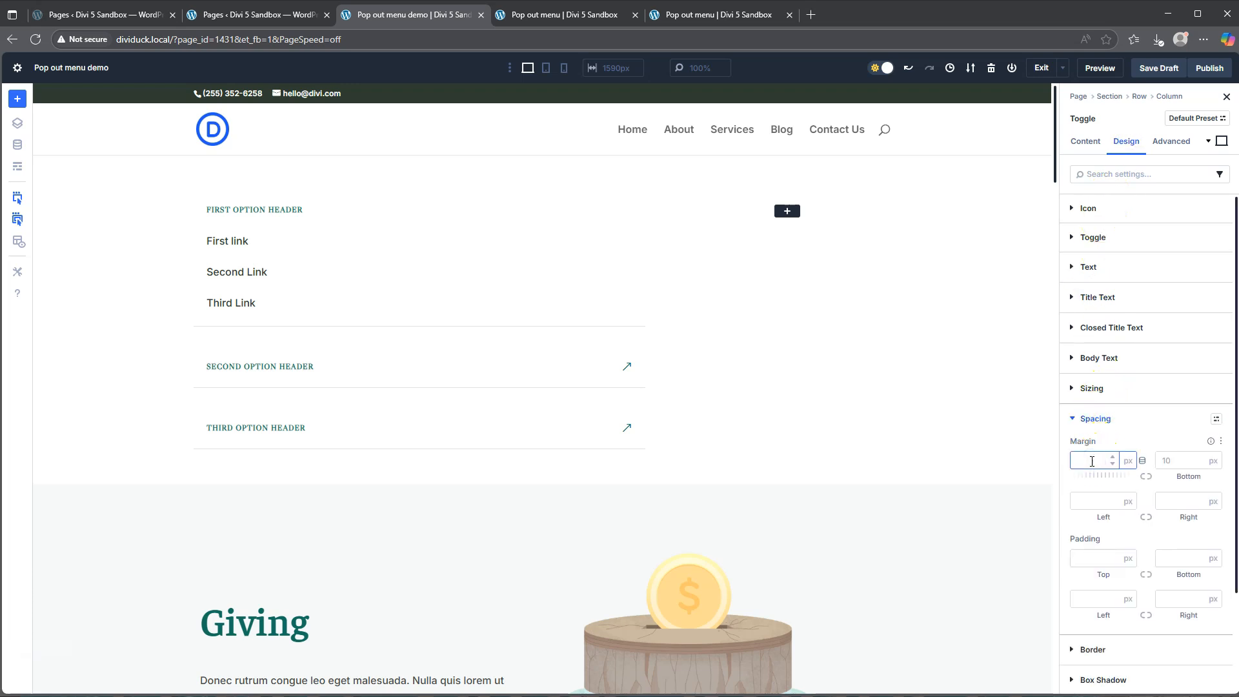
pyautogui.write('20')
pyautogui.click(1146, 477)
pyautogui.scroll(-2, 1104, 475)
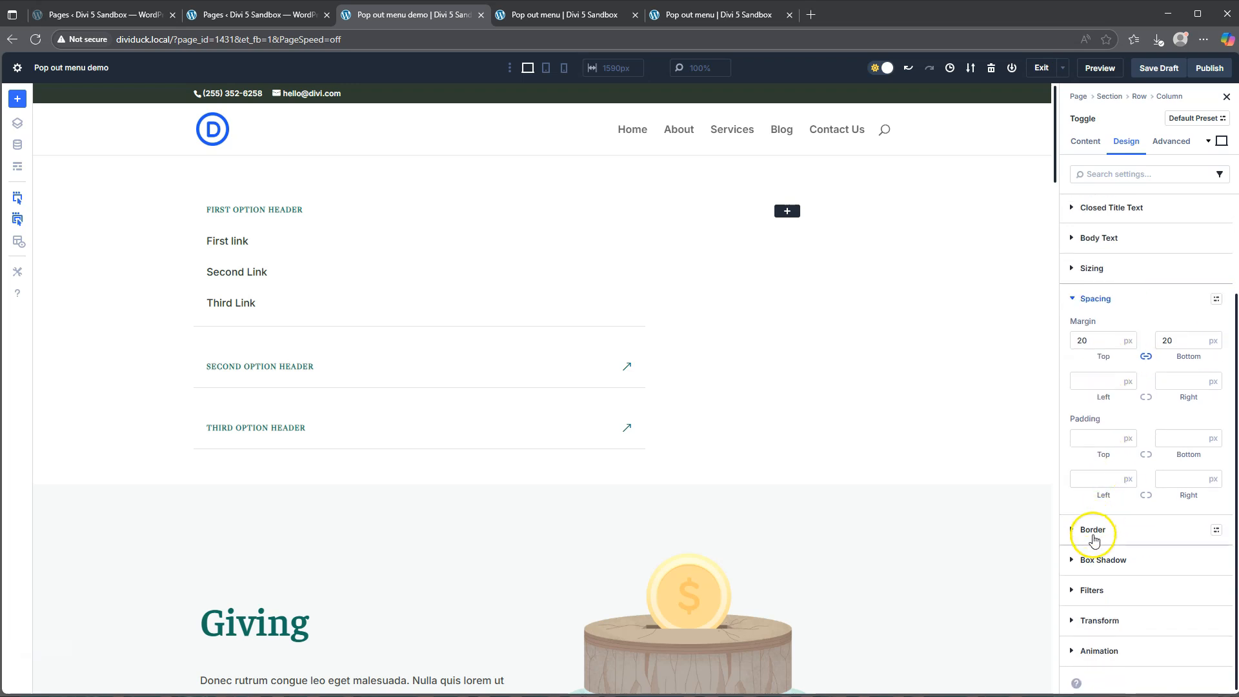
# Give the toggle a 1 px bottom border, with the top, right and left border widths at 0.
pyautogui.click(1094, 533)
pyautogui.scroll(-2, 1129, 476)
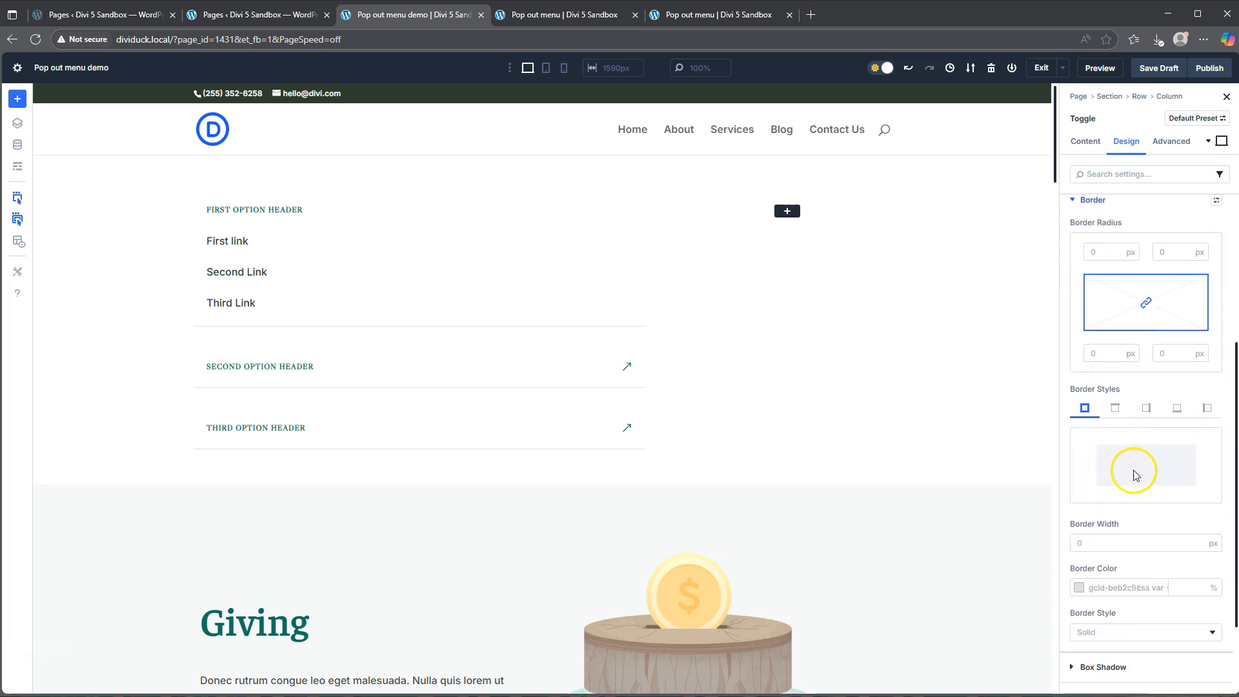
pyautogui.click(1177, 409)
pyautogui.click(1097, 544)
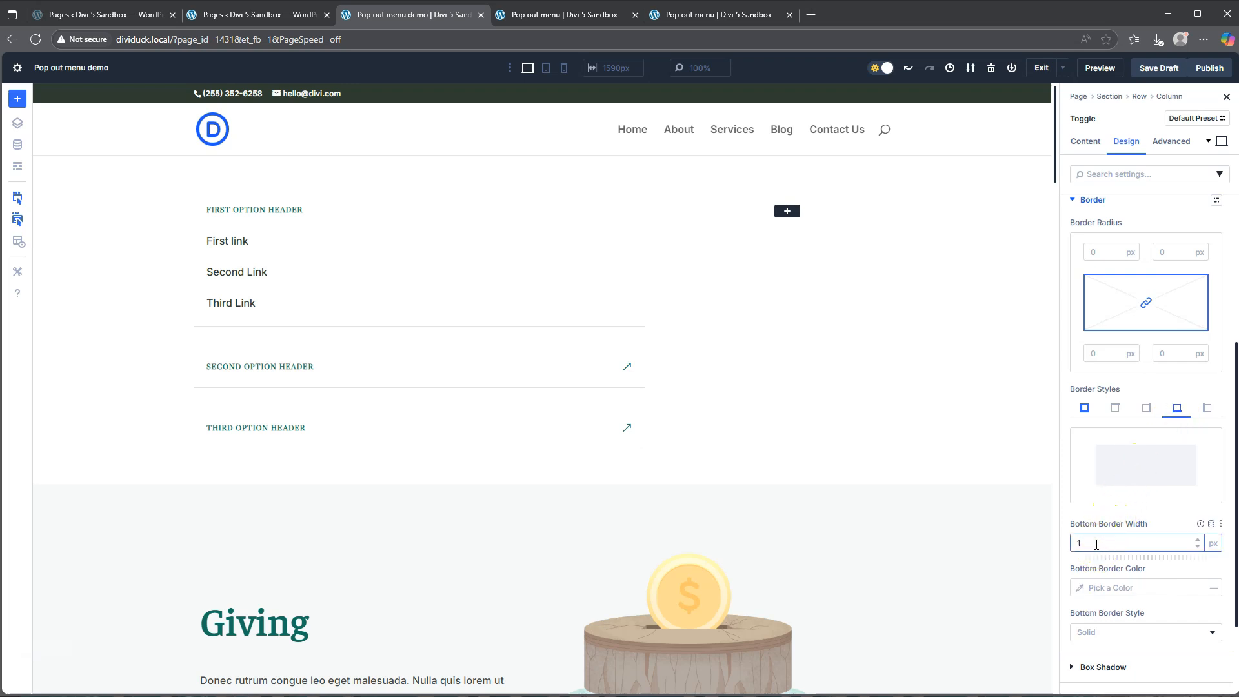
pyautogui.click(1116, 409)
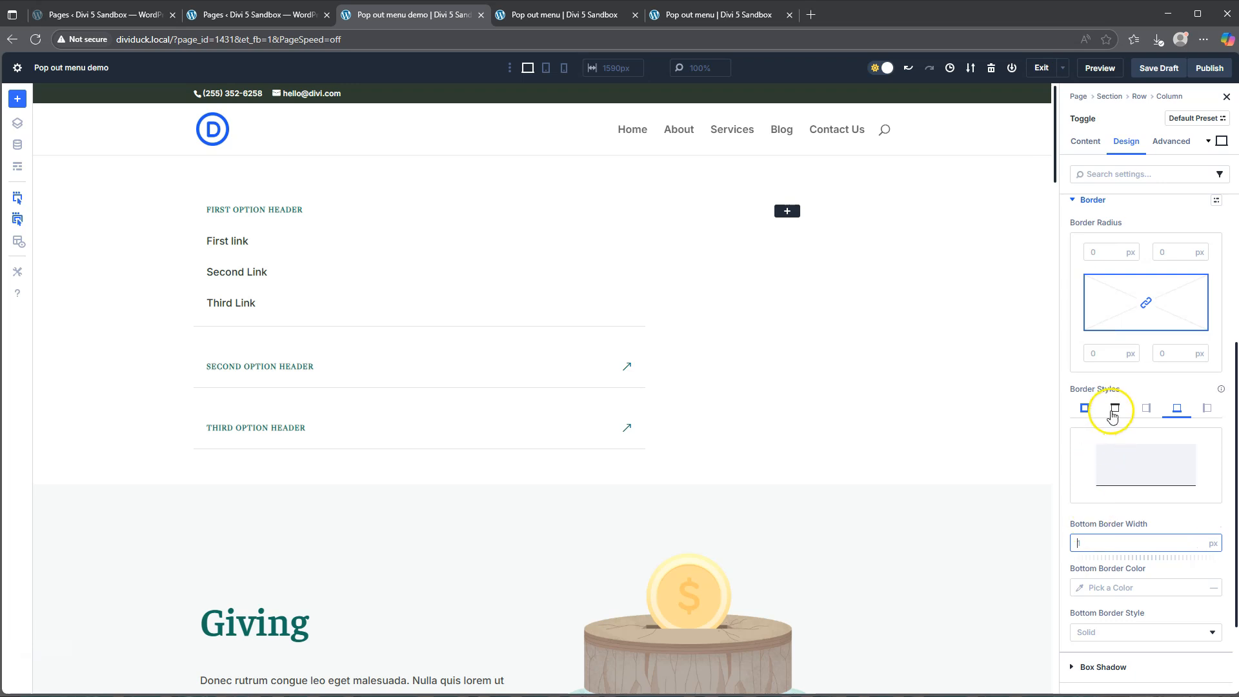
pyautogui.click(1085, 545)
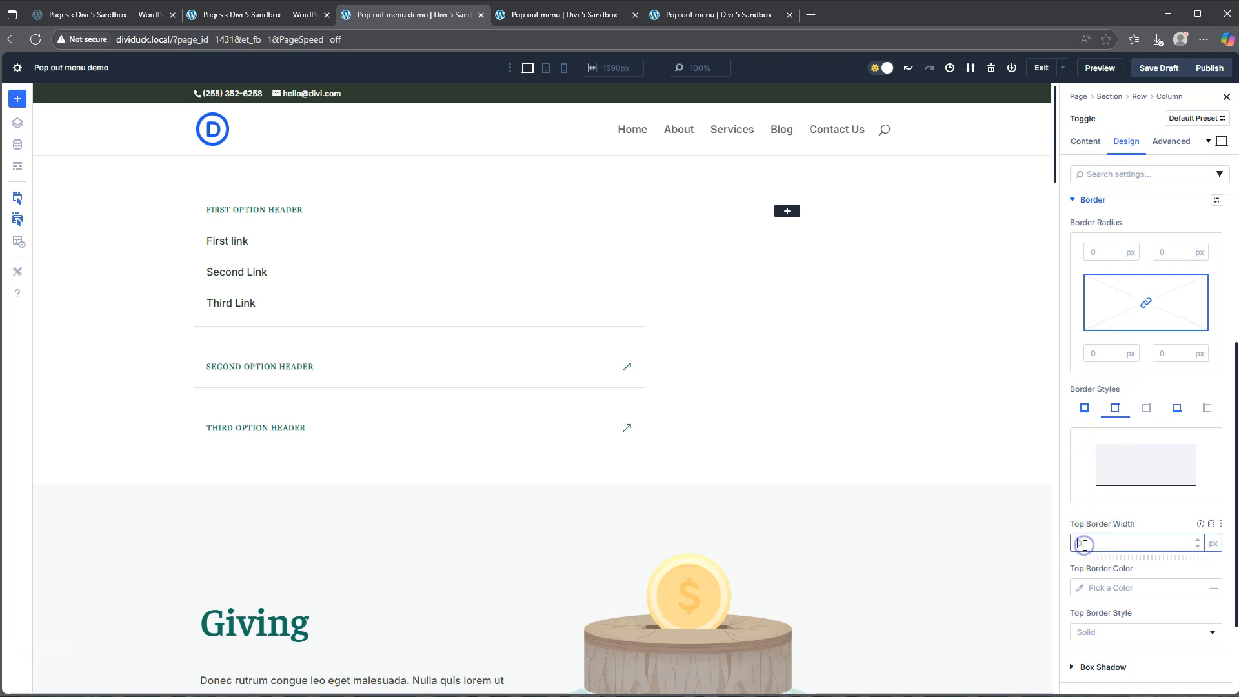
pyautogui.click(1147, 408)
pyautogui.click(1092, 542)
pyautogui.click(1207, 408)
pyautogui.click(1109, 541)
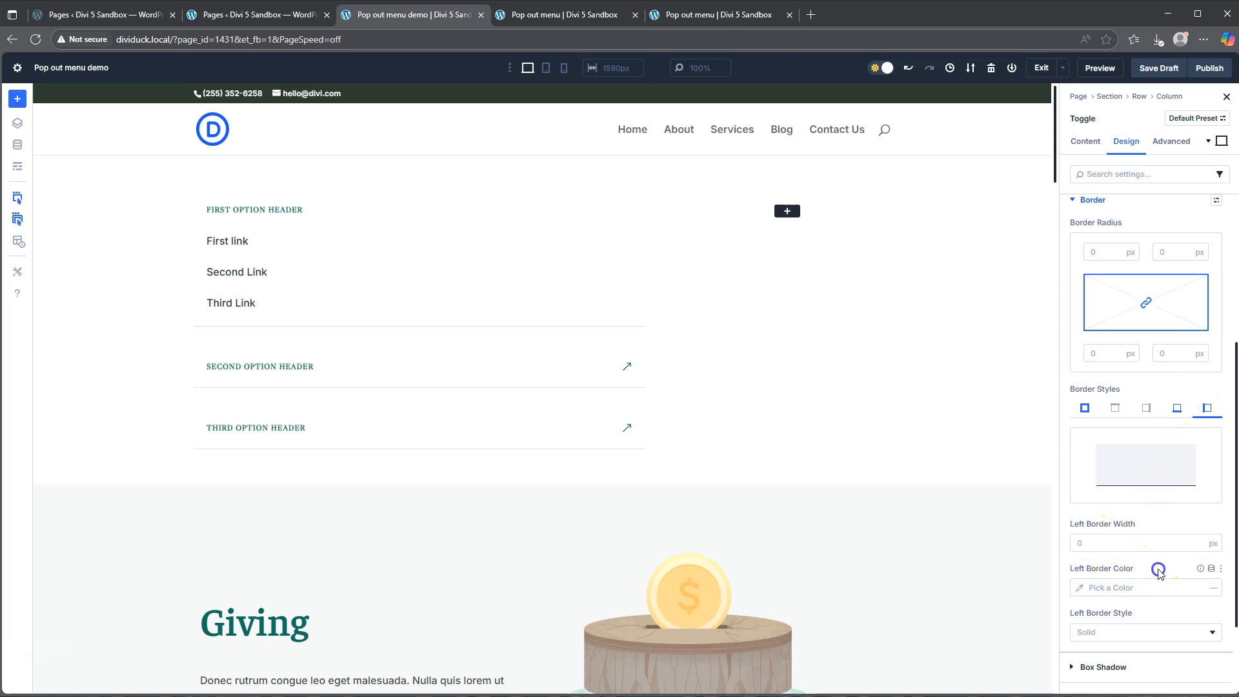
# Set the toggle's bottom border color to light gray (B3B3B3).
pyautogui.scroll(-2, 1156, 450)
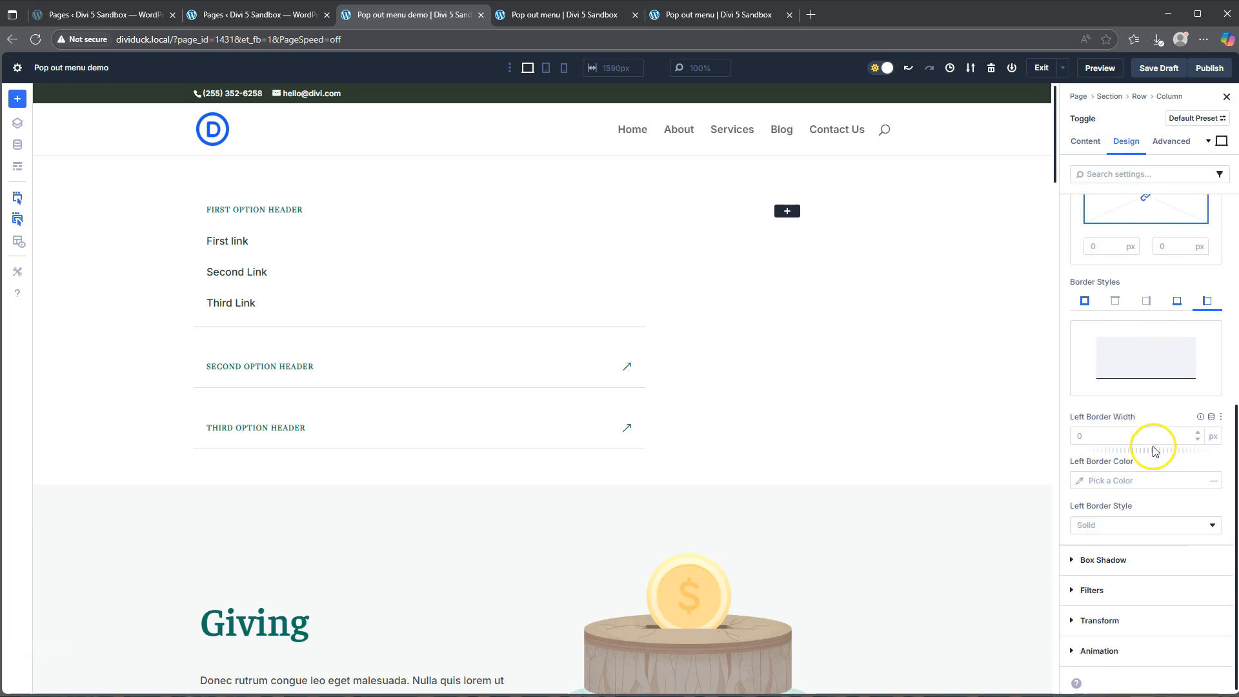
pyautogui.click(1081, 481)
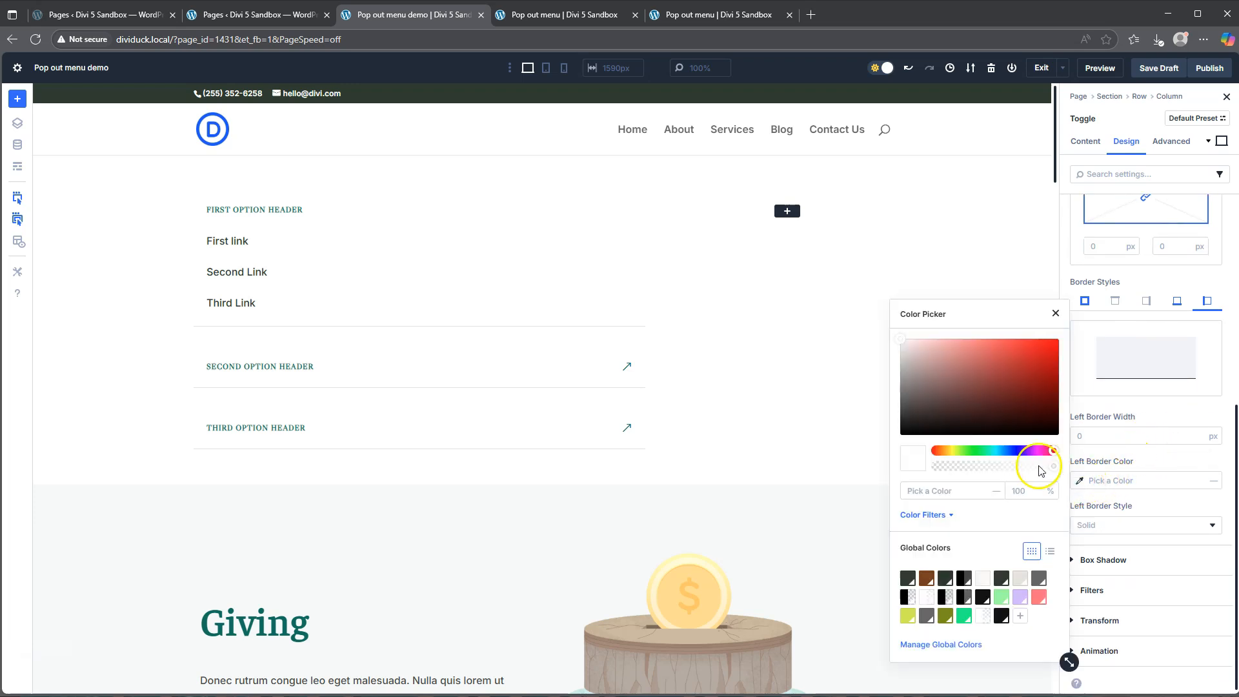
pyautogui.click(1182, 302)
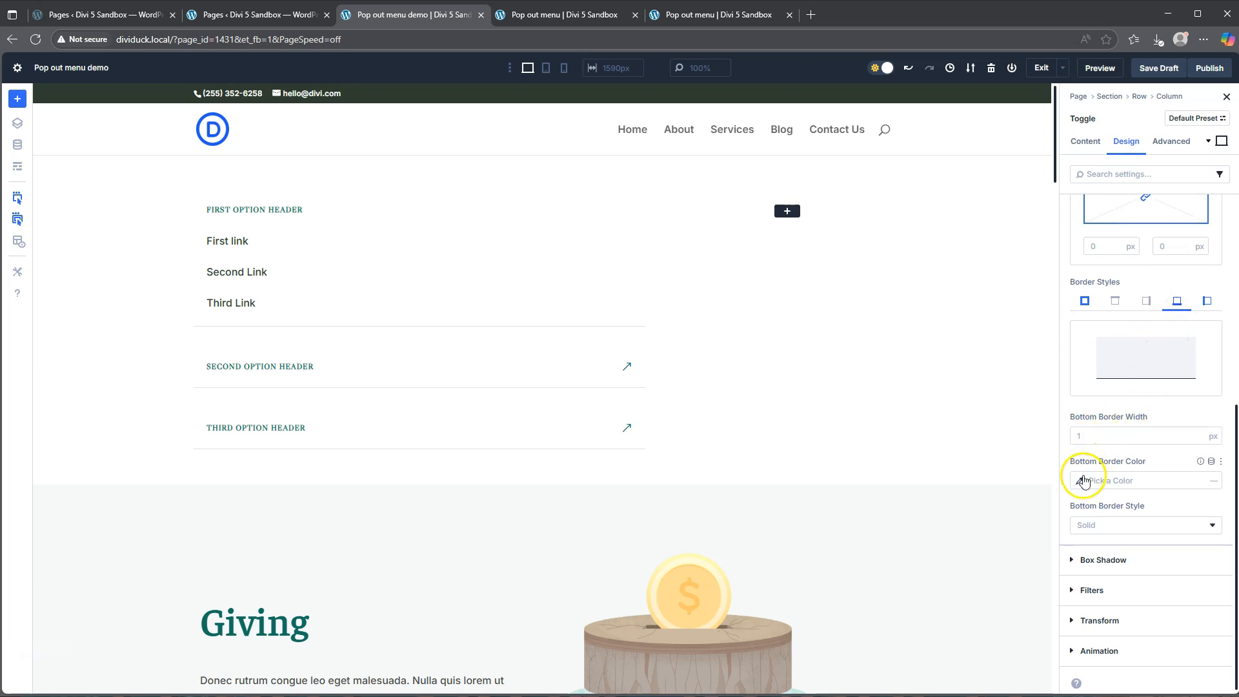
pyautogui.click(1083, 481)
pyautogui.moveTo(902, 338); pyautogui.dragTo(898, 368)
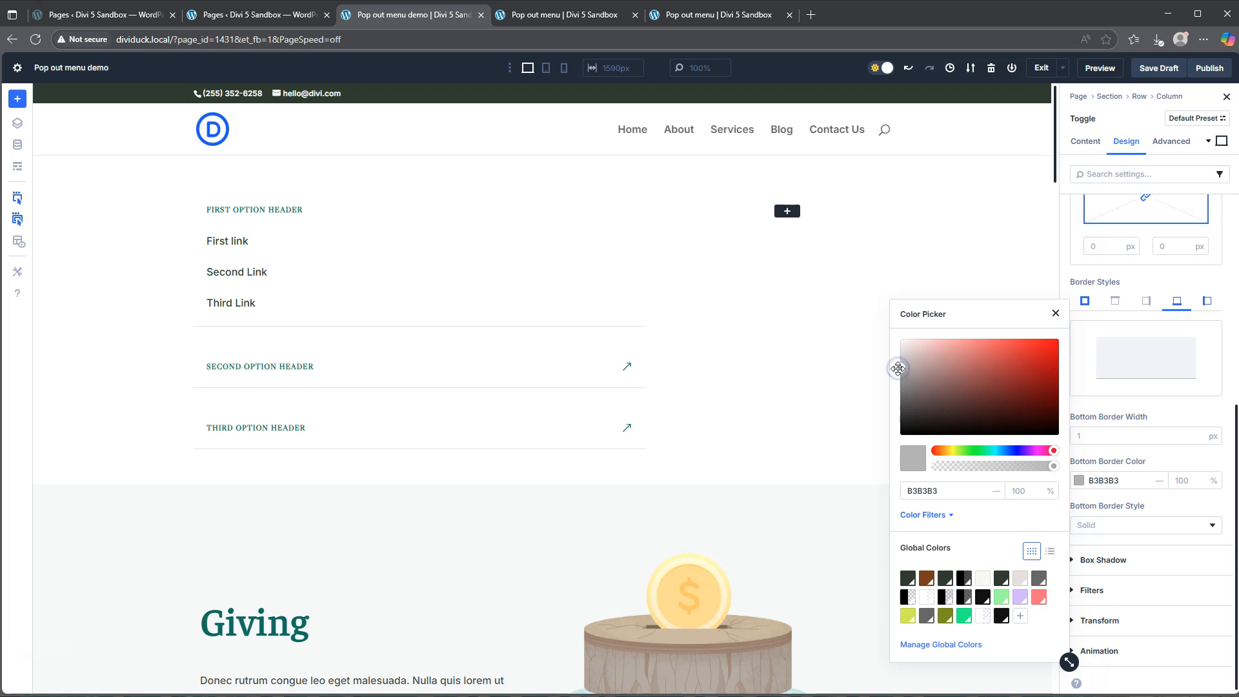
pyautogui.click(1070, 425)
pyautogui.click(1101, 438)
pyautogui.click(1107, 403)
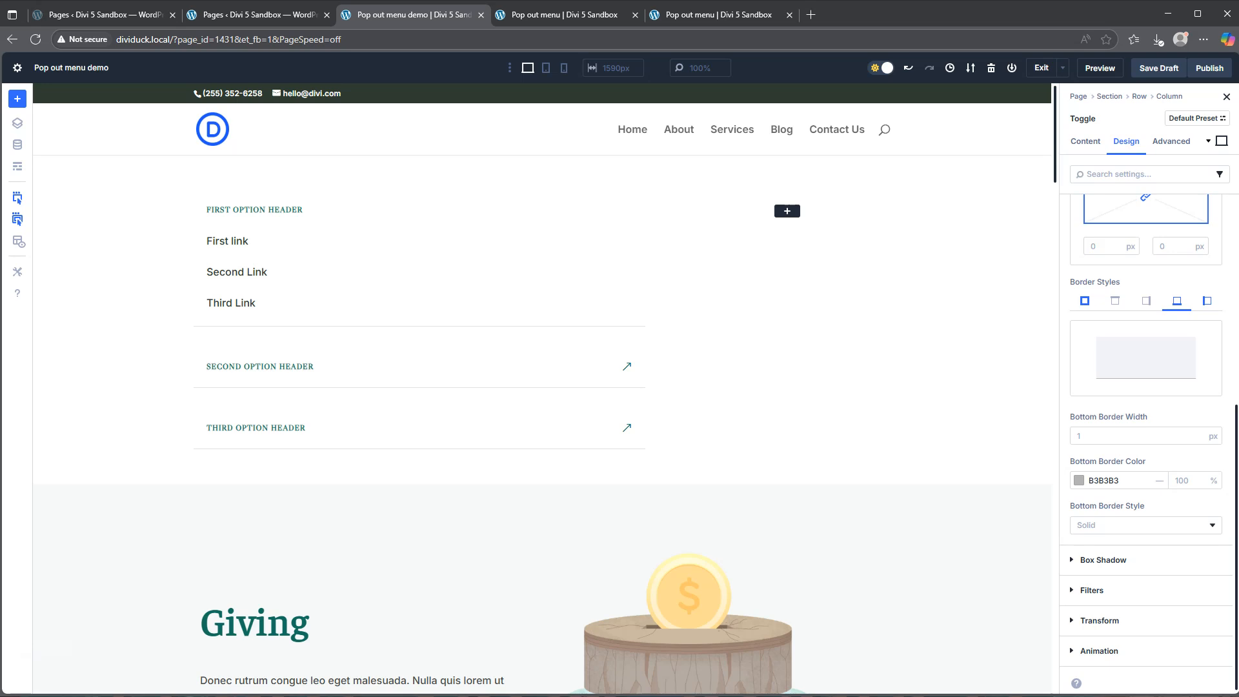
# Add a Text module to the empty column beside the accordion and replace its placeholder body with "menu".
pyautogui.click(788, 211)
pyautogui.scroll(-5, 839, 517)
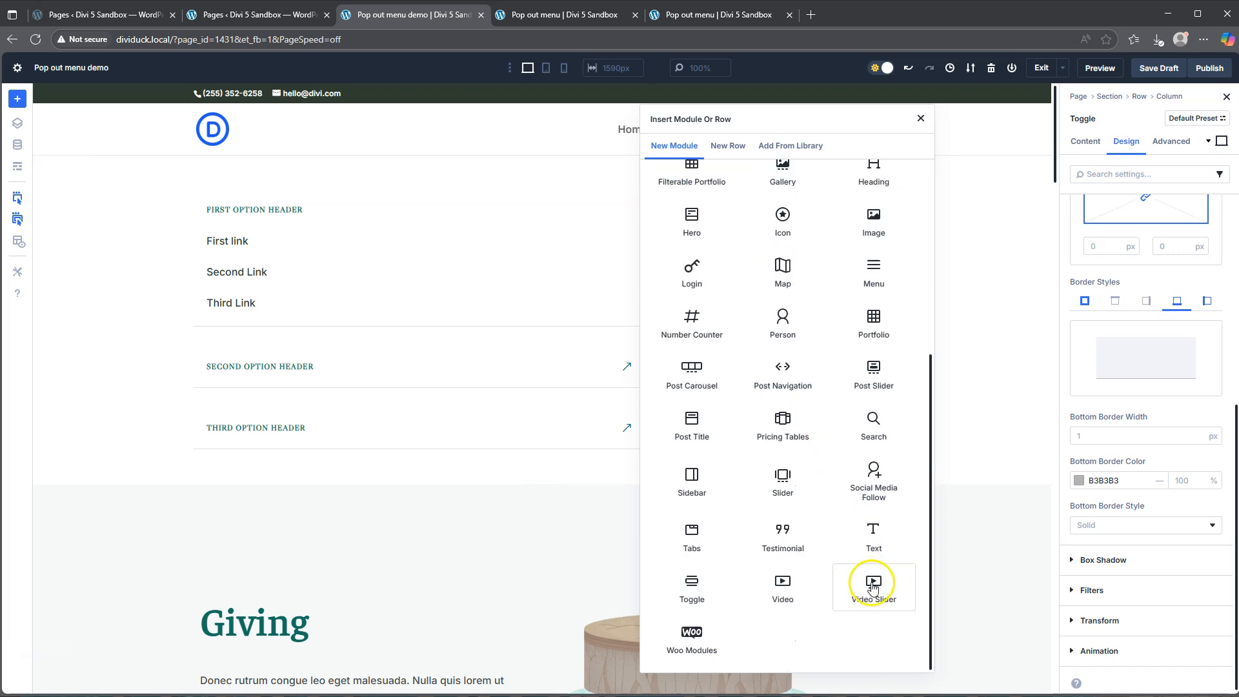
pyautogui.click(874, 530)
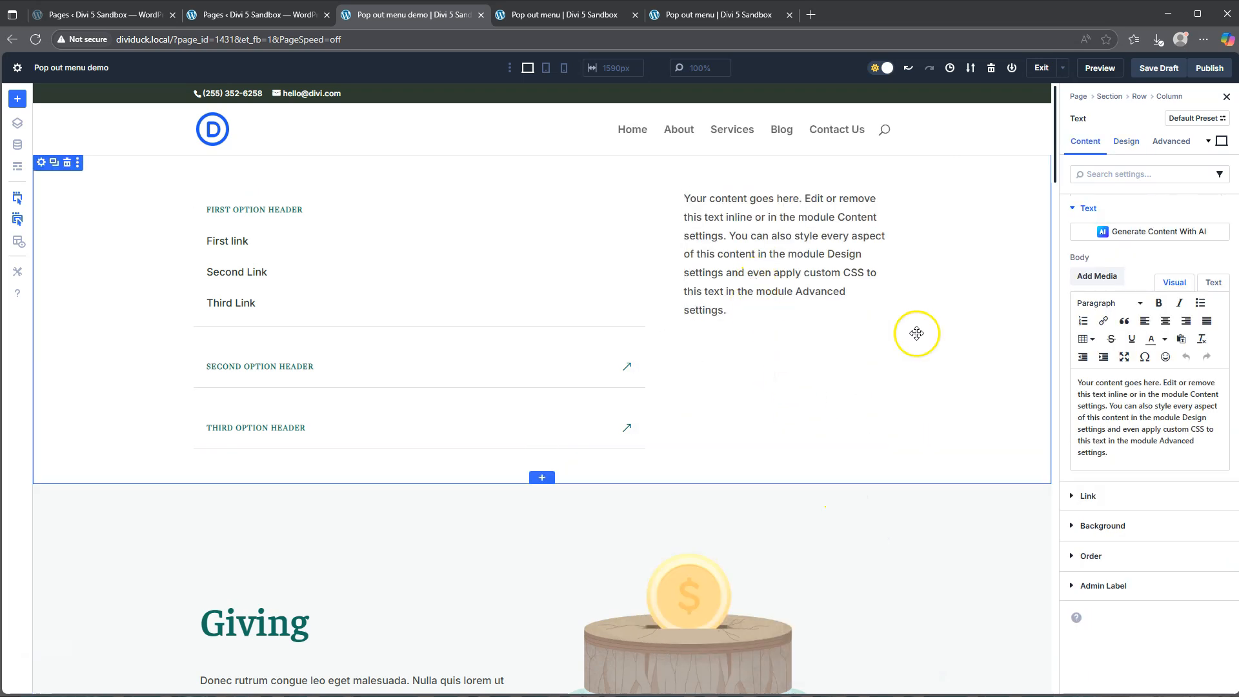
pyautogui.moveTo(1111, 454); pyautogui.dragTo(1044, 354)
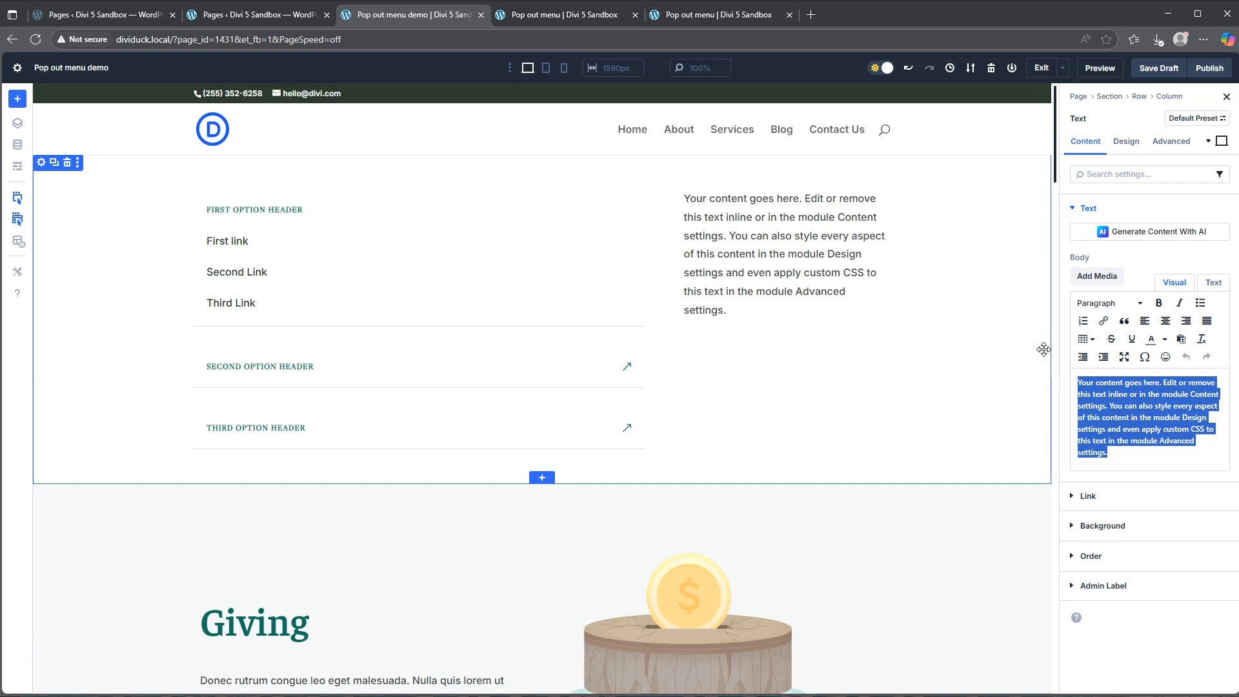
pyautogui.write('menu')
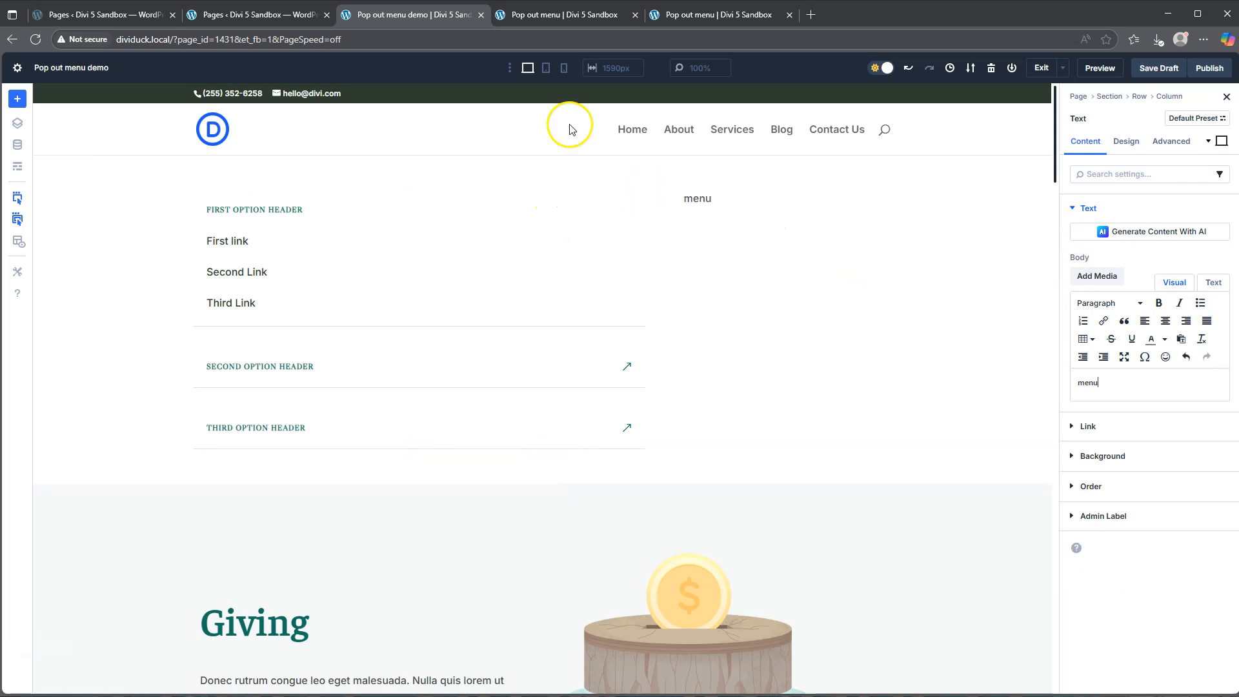
# Check the finished pop-out menu preview for reference and style the "menu" text as bold, uppercase and white (FFFFFF).
pyautogui.click(729, 19)
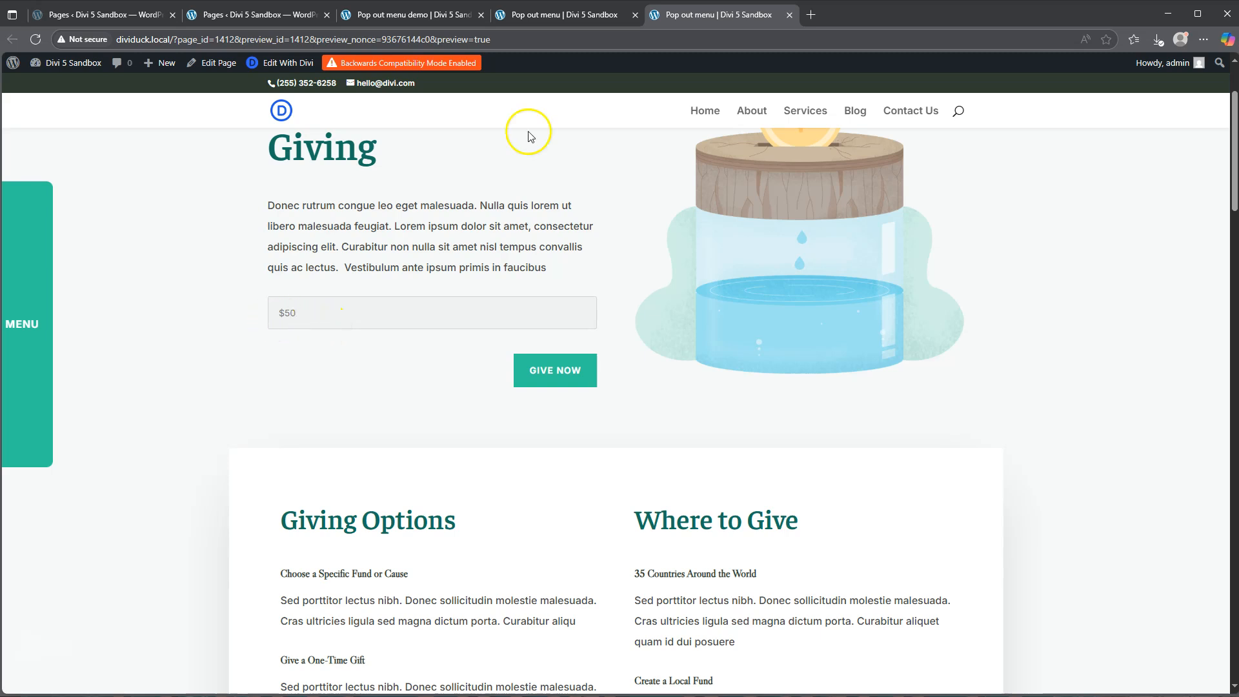
pyautogui.click(429, 14)
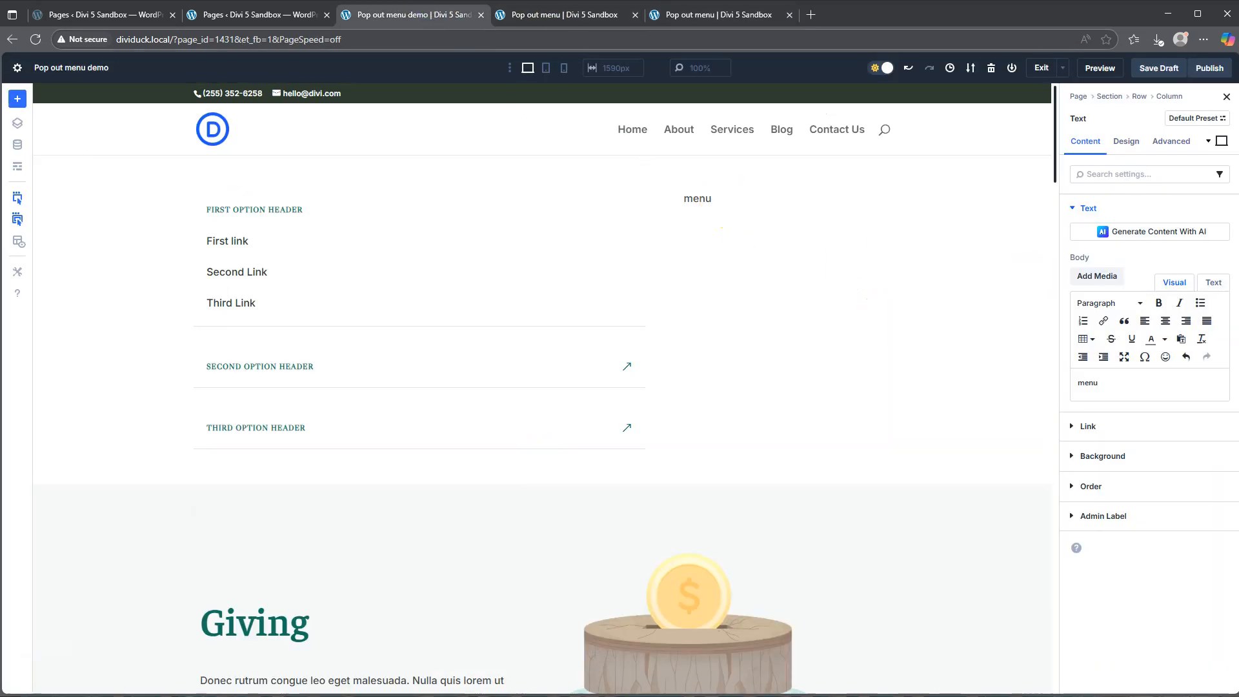
pyautogui.click(1125, 142)
pyautogui.click(1096, 209)
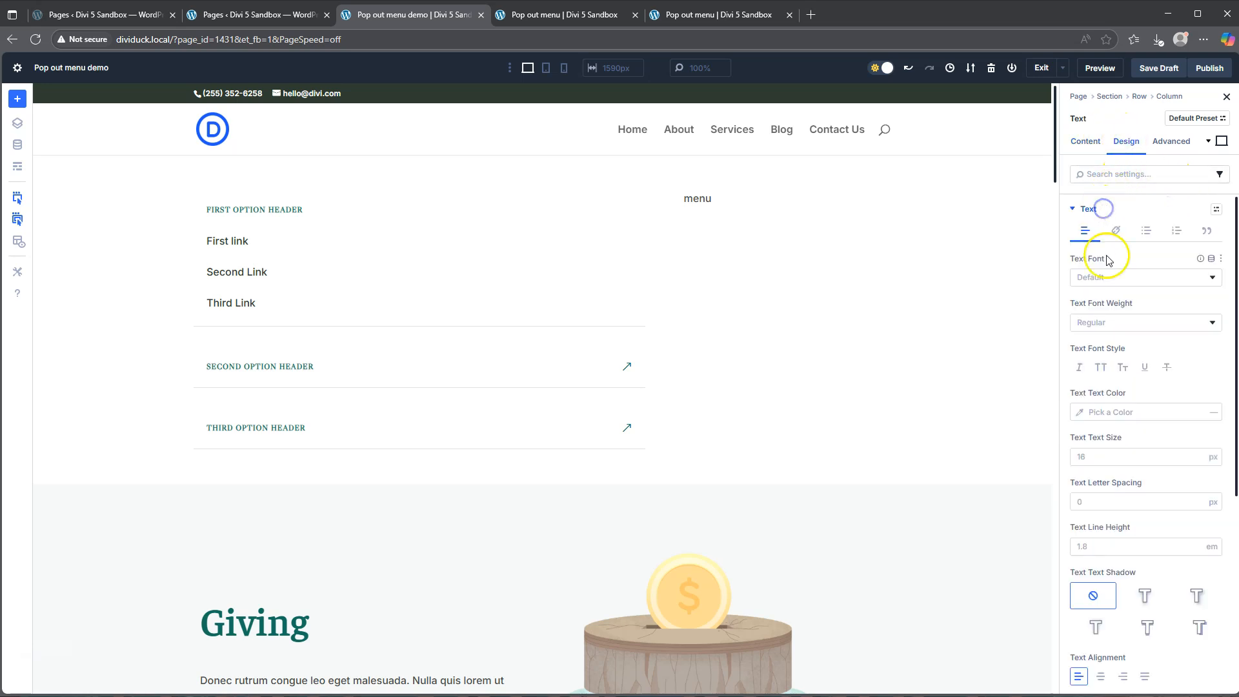
pyautogui.click(1115, 322)
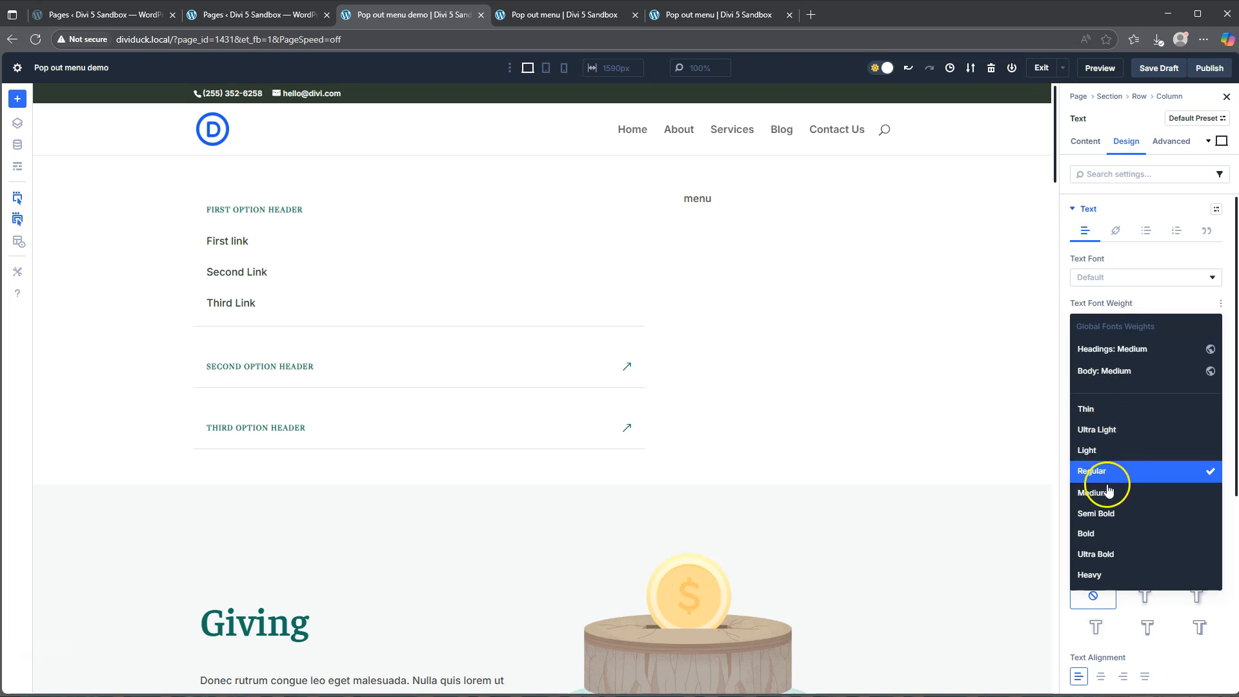
pyautogui.click(1098, 533)
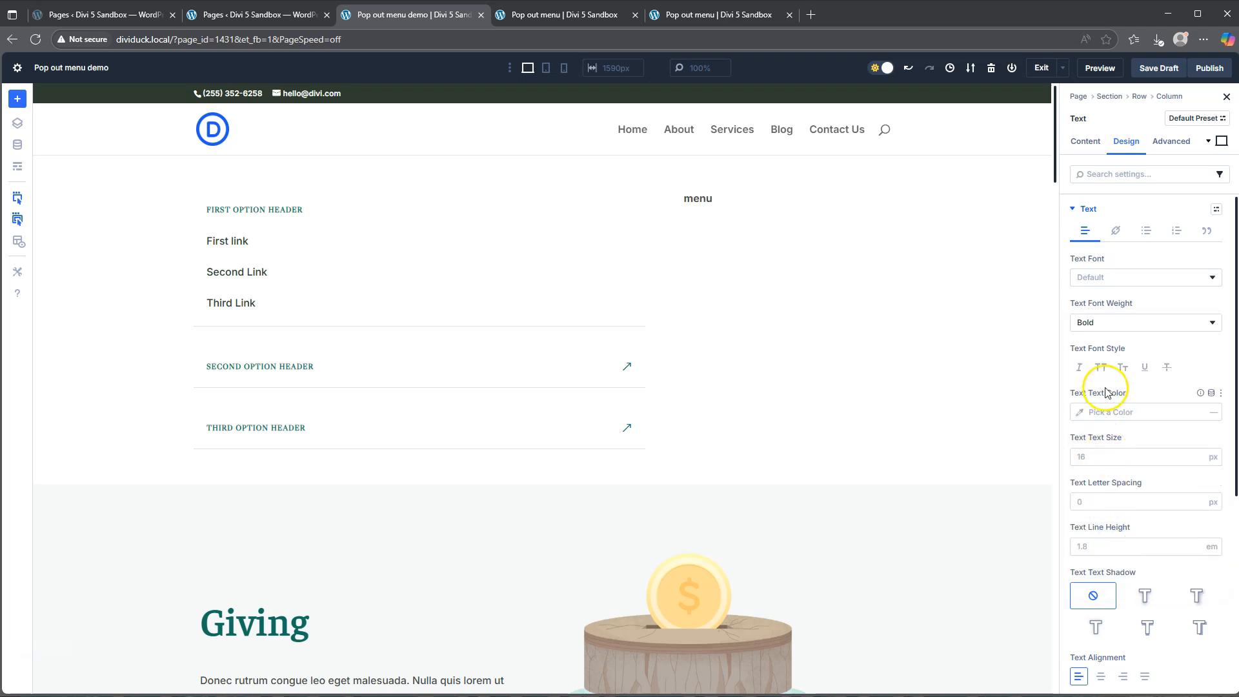
pyautogui.click(1101, 367)
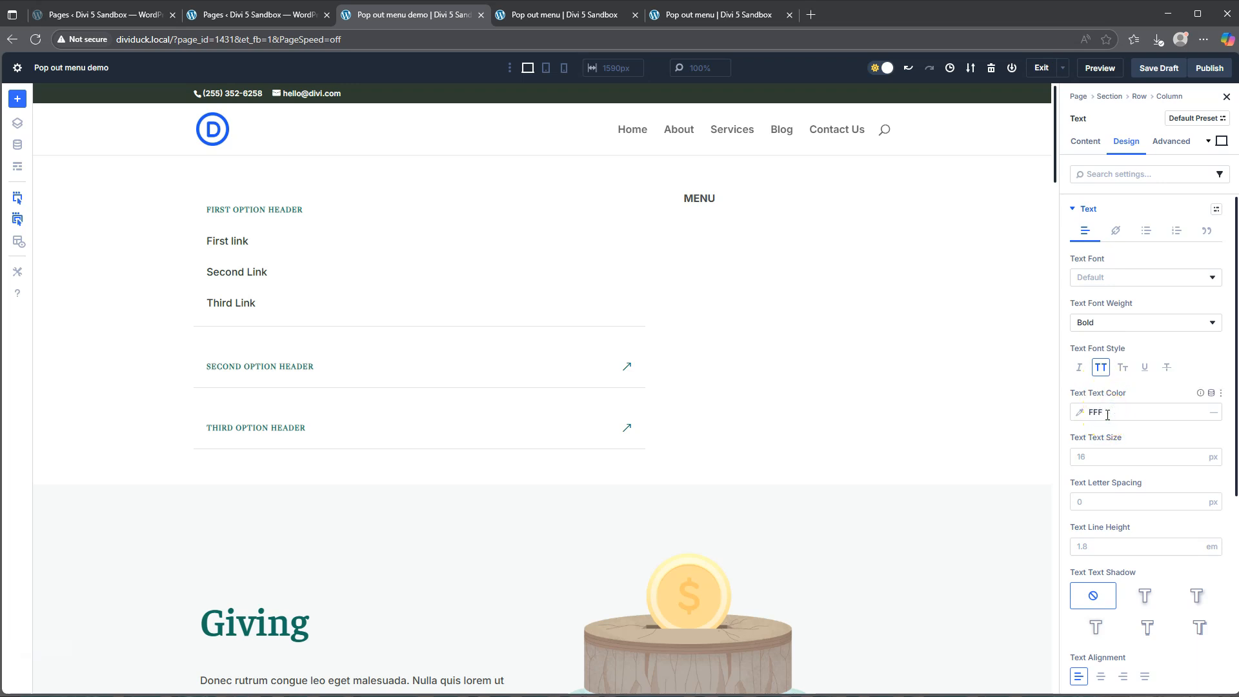
pyautogui.click(1154, 434)
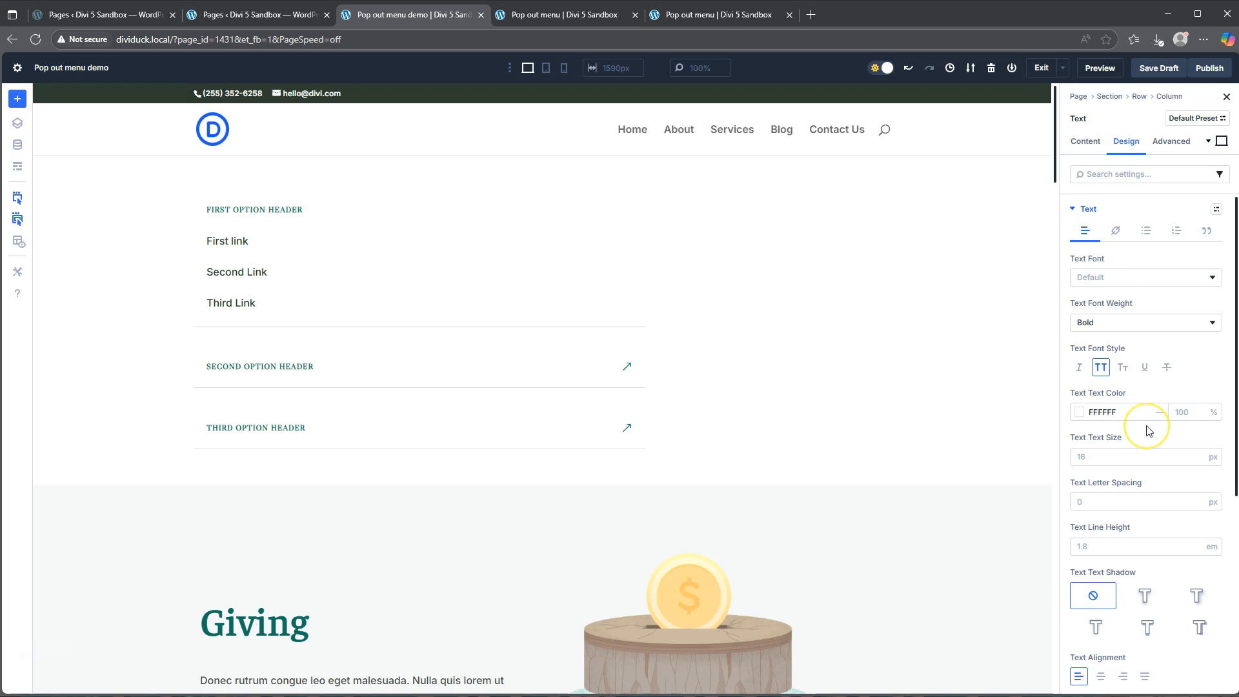
# Set the "menu" text's letter spacing to 1 px and center its alignment.
pyautogui.click(1089, 500)
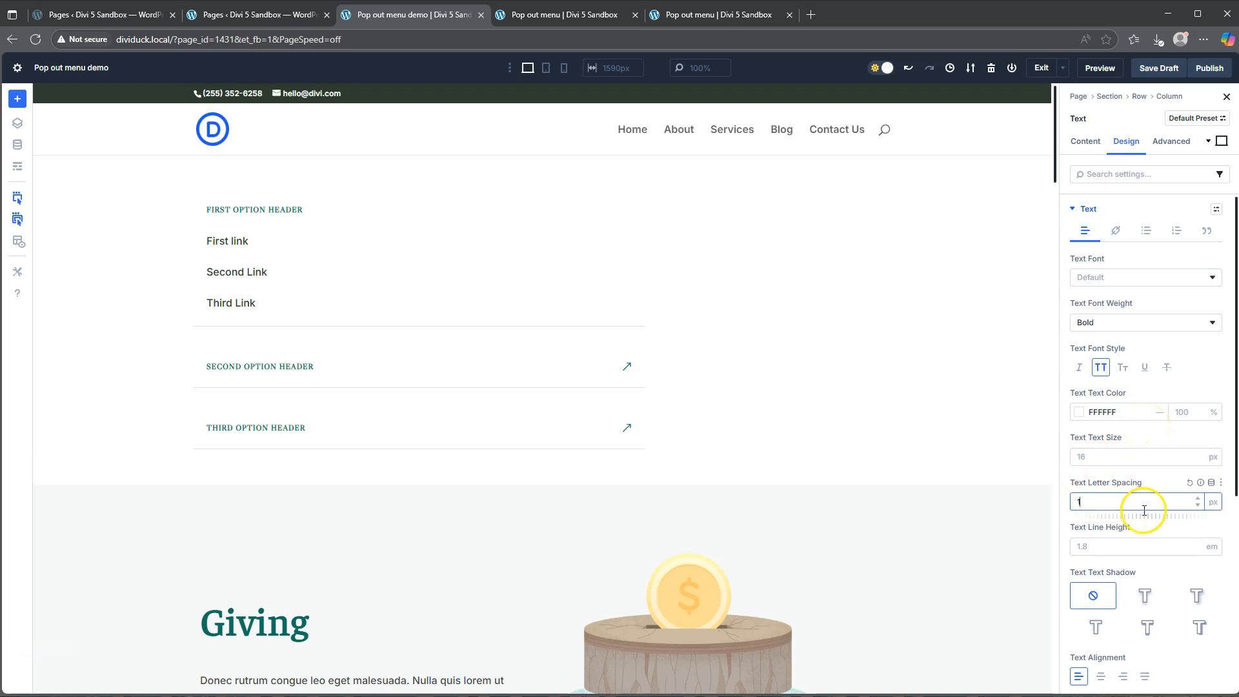
pyautogui.scroll(-2, 1154, 528)
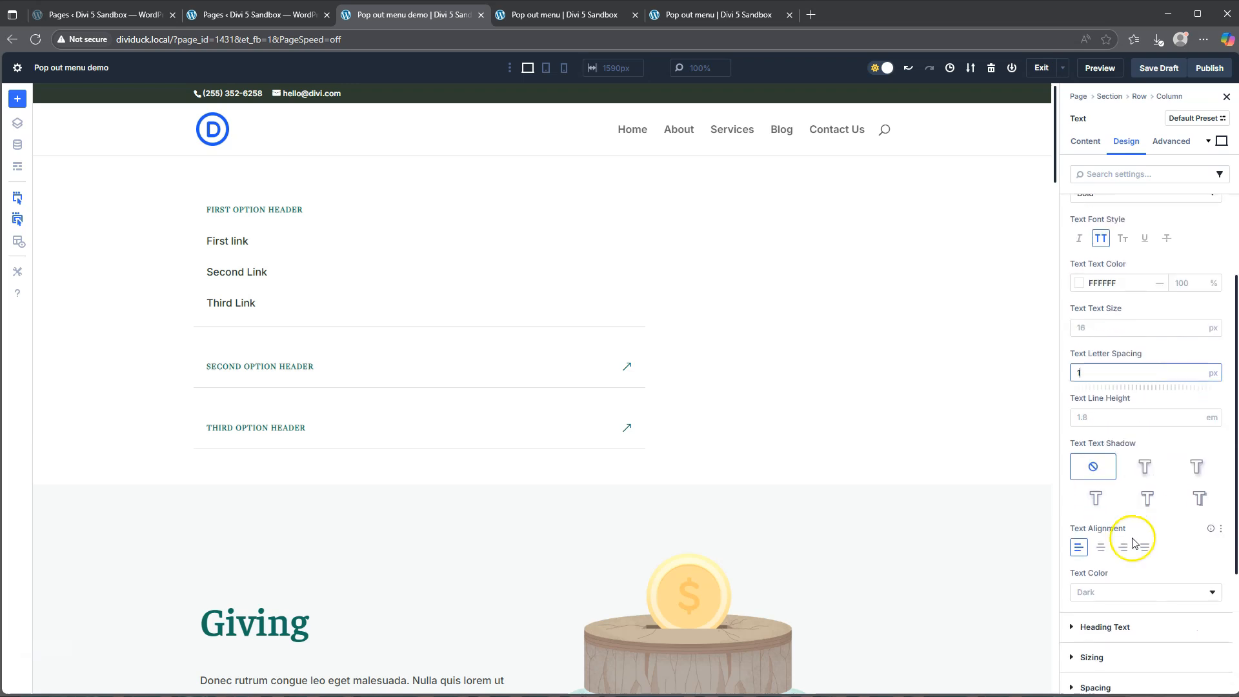
pyautogui.click(1102, 547)
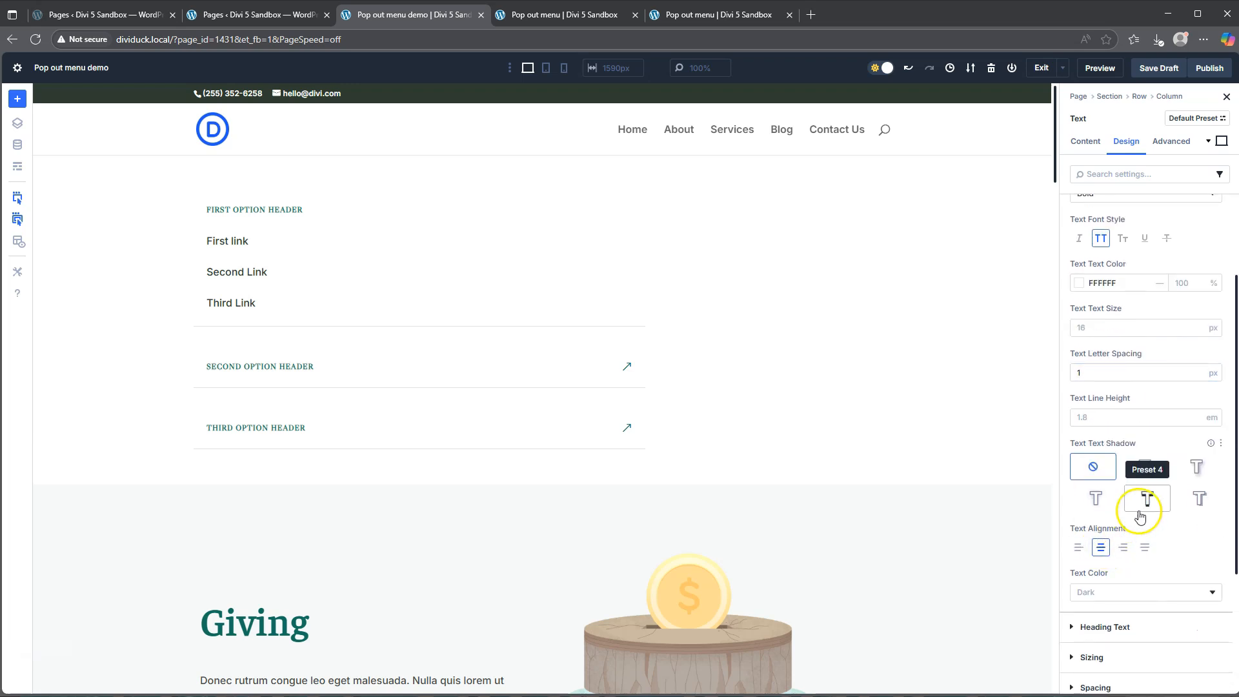
pyautogui.scroll(-2, 1154, 502)
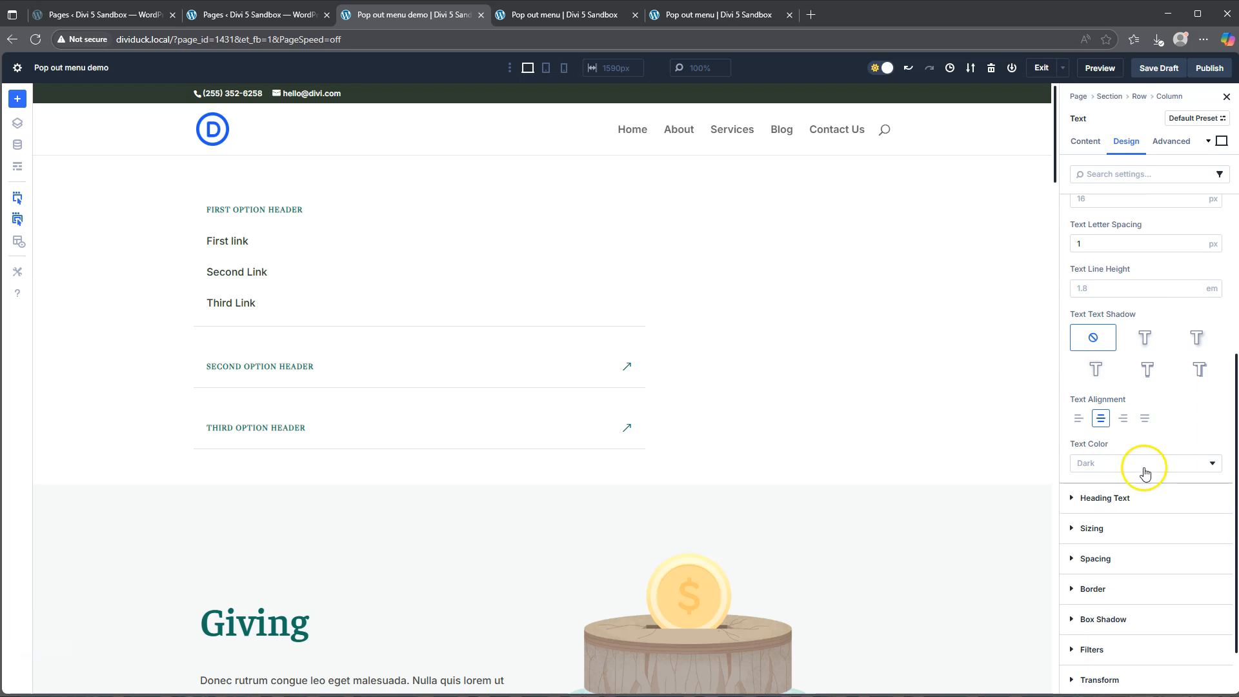
# Disable the "menu" text module on Phone and Tablet.
pyautogui.click(1172, 143)
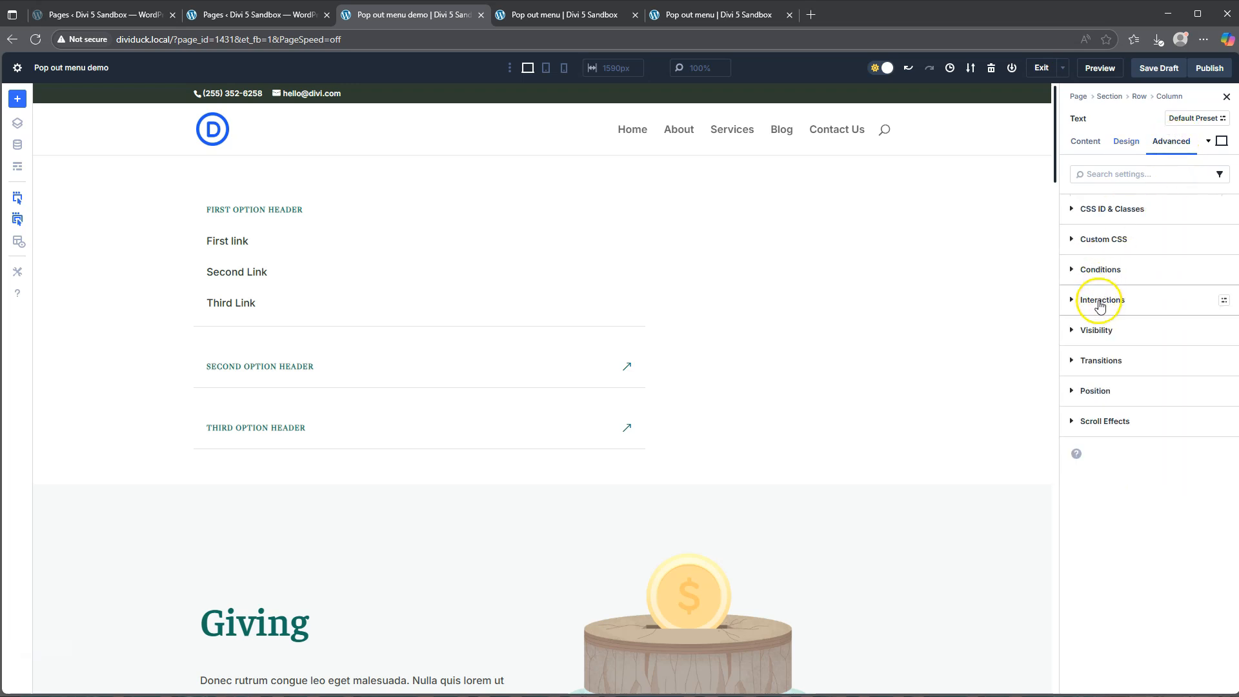
pyautogui.click(1097, 329)
pyautogui.click(1076, 371)
pyautogui.click(1077, 389)
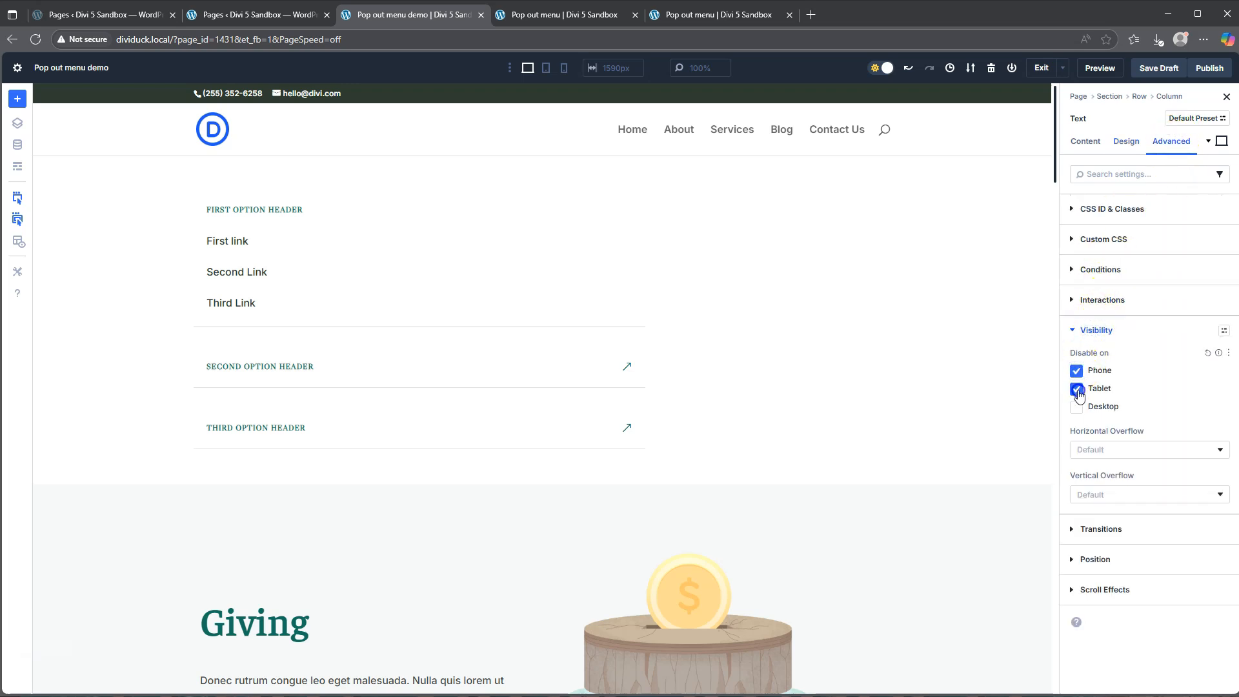
# Give the row that holds the accordion and the "menu" text a 26C699 background color.
pyautogui.click(1171, 147)
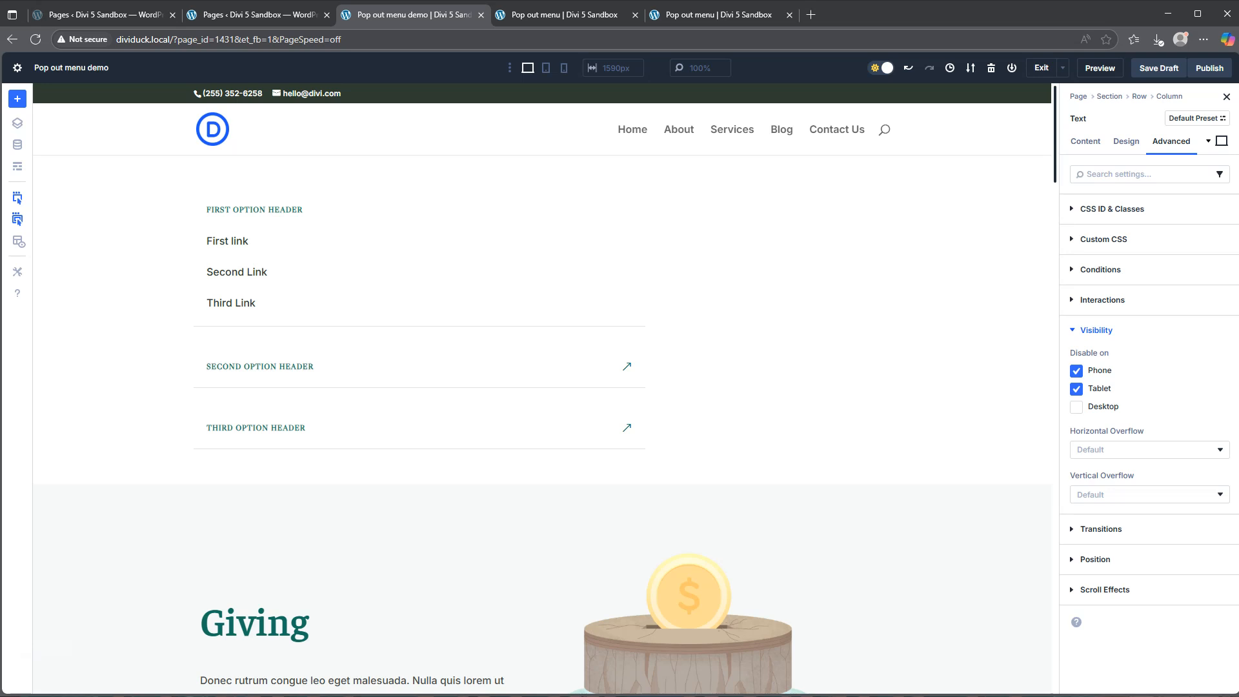
pyautogui.click(1137, 102)
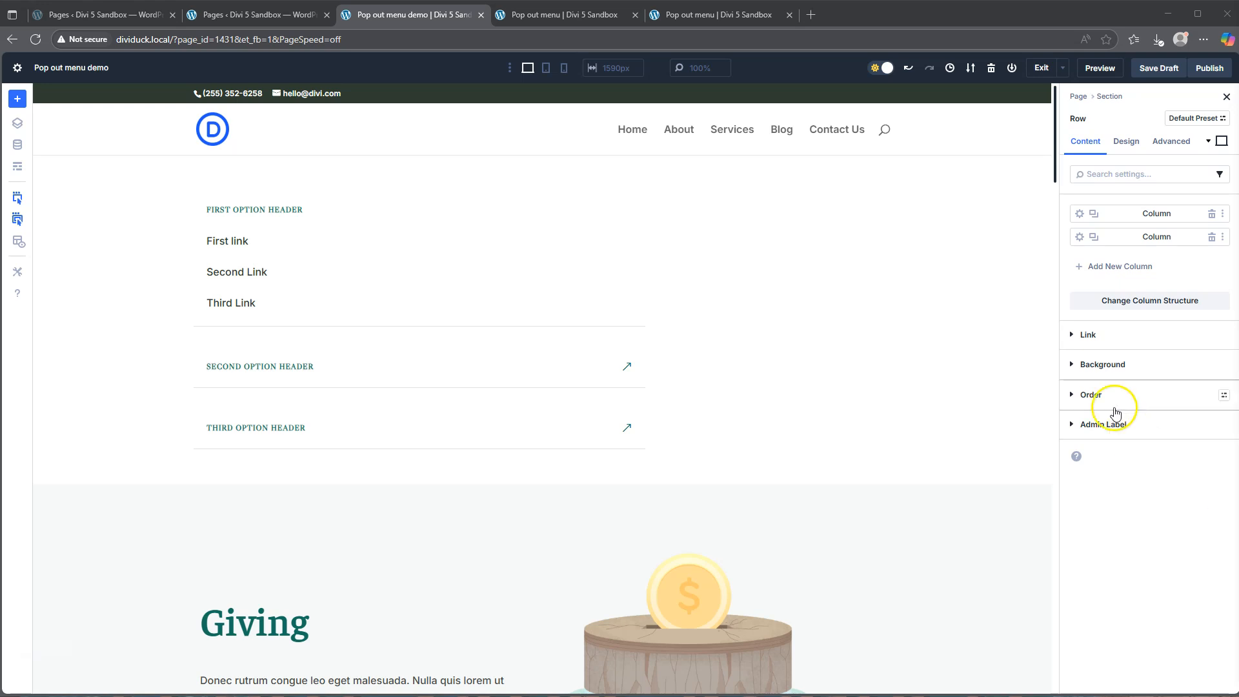
pyautogui.click(1104, 364)
pyautogui.click(1136, 501)
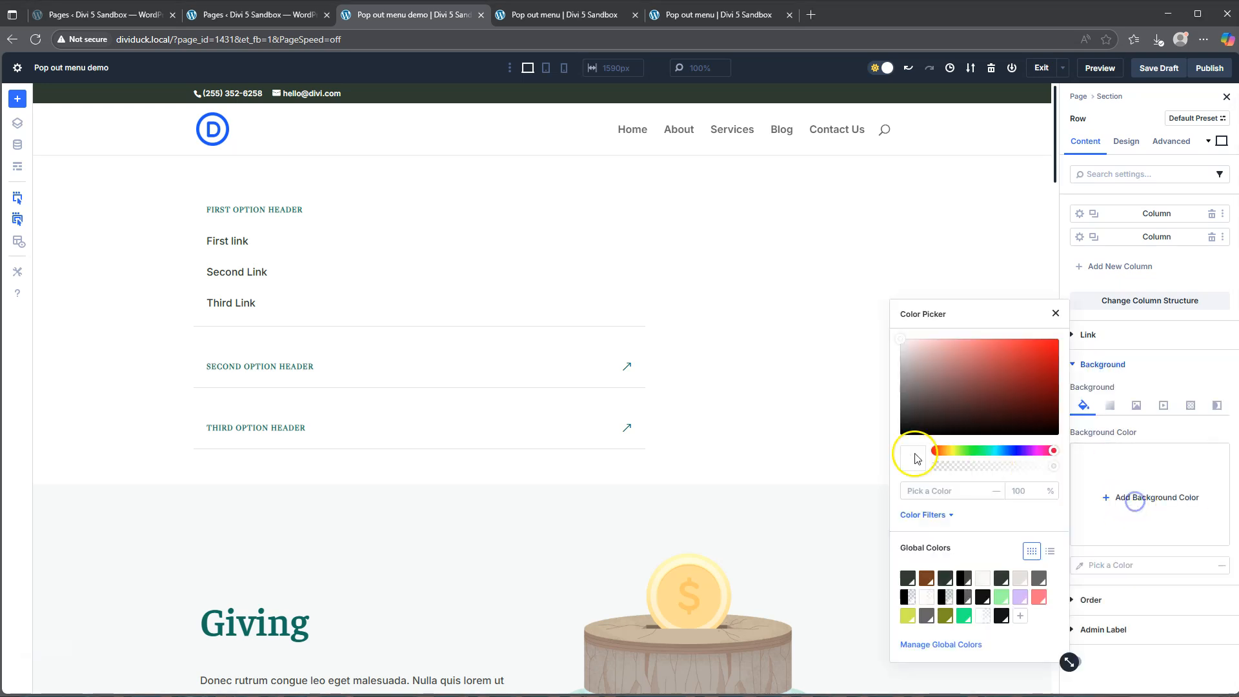
pyautogui.click(934, 495)
pyautogui.write('26c699')
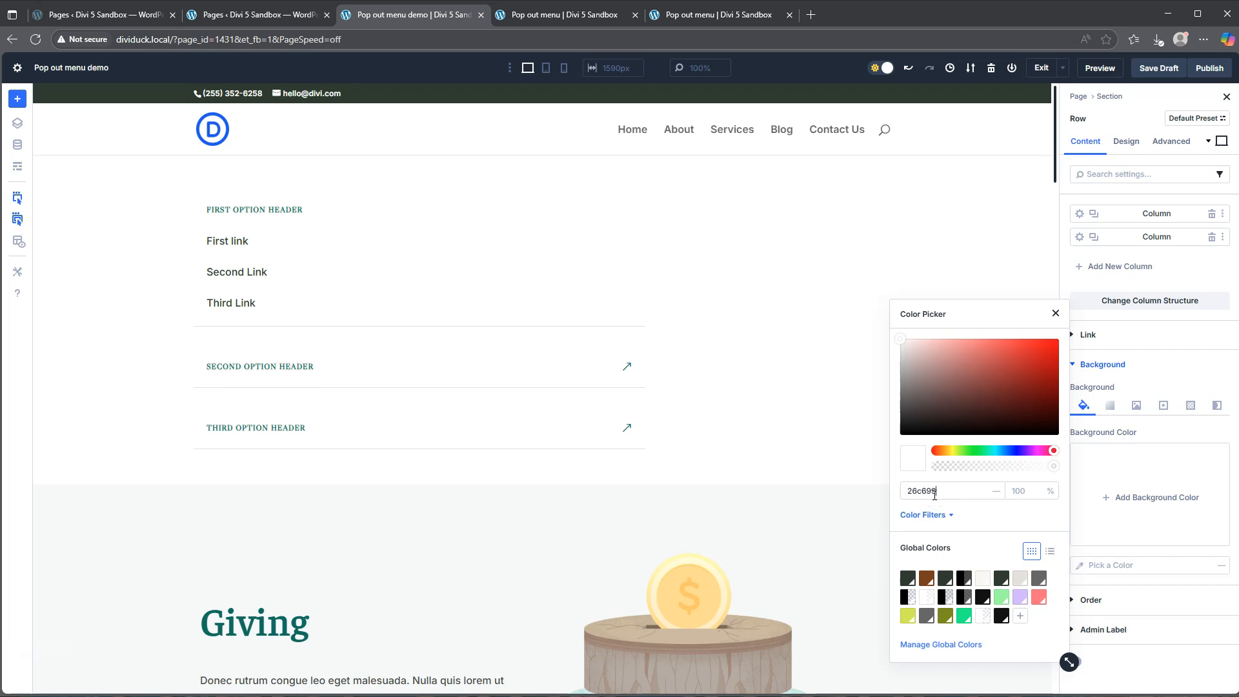
pyautogui.click(990, 515)
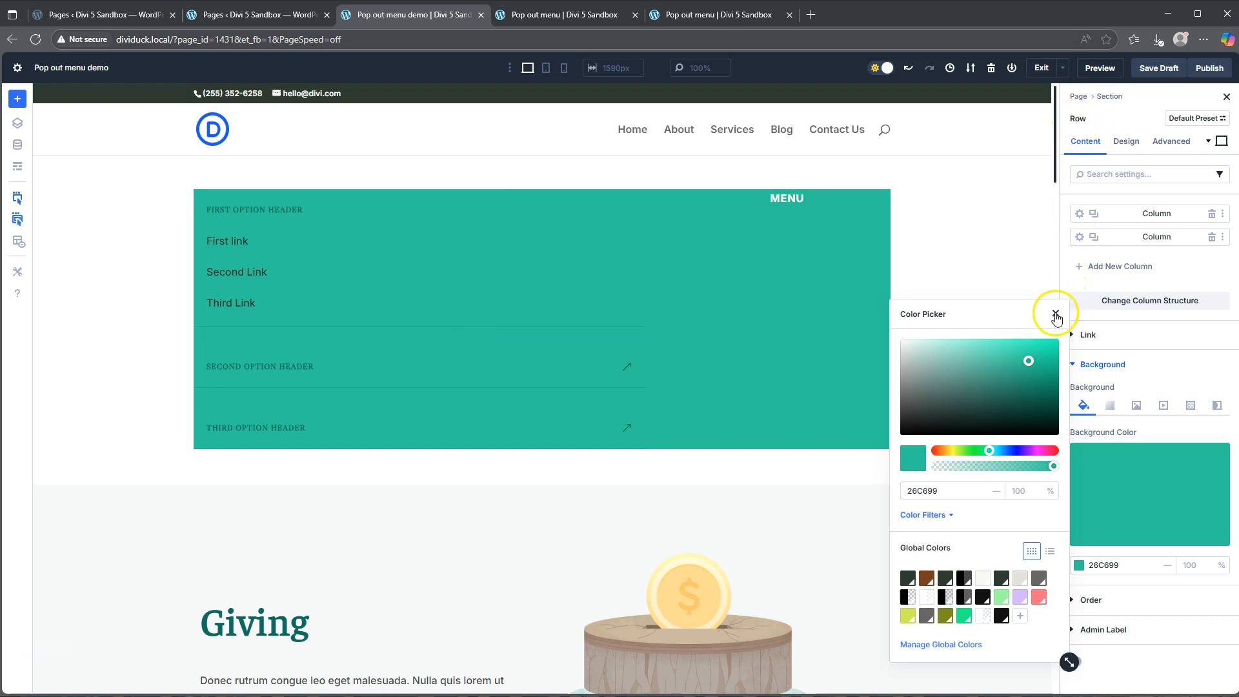
pyautogui.click(1056, 313)
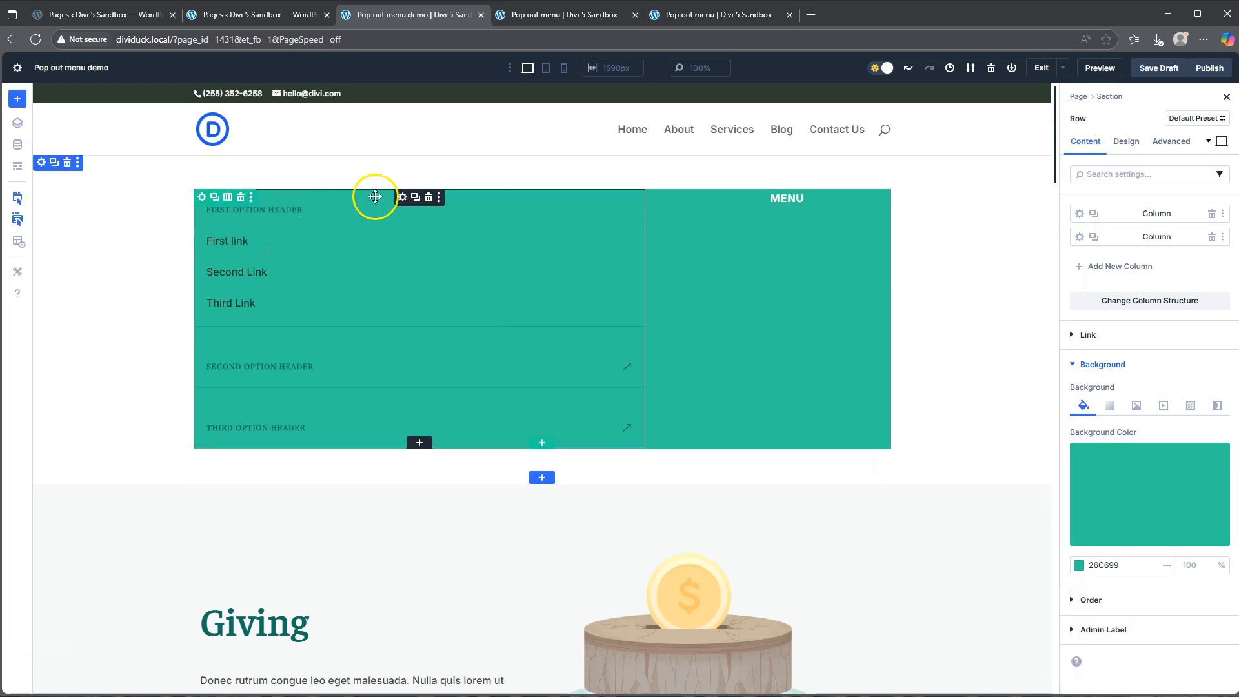
# Give the accordion module a white (FFFFFF) background color.
pyautogui.click(402, 198)
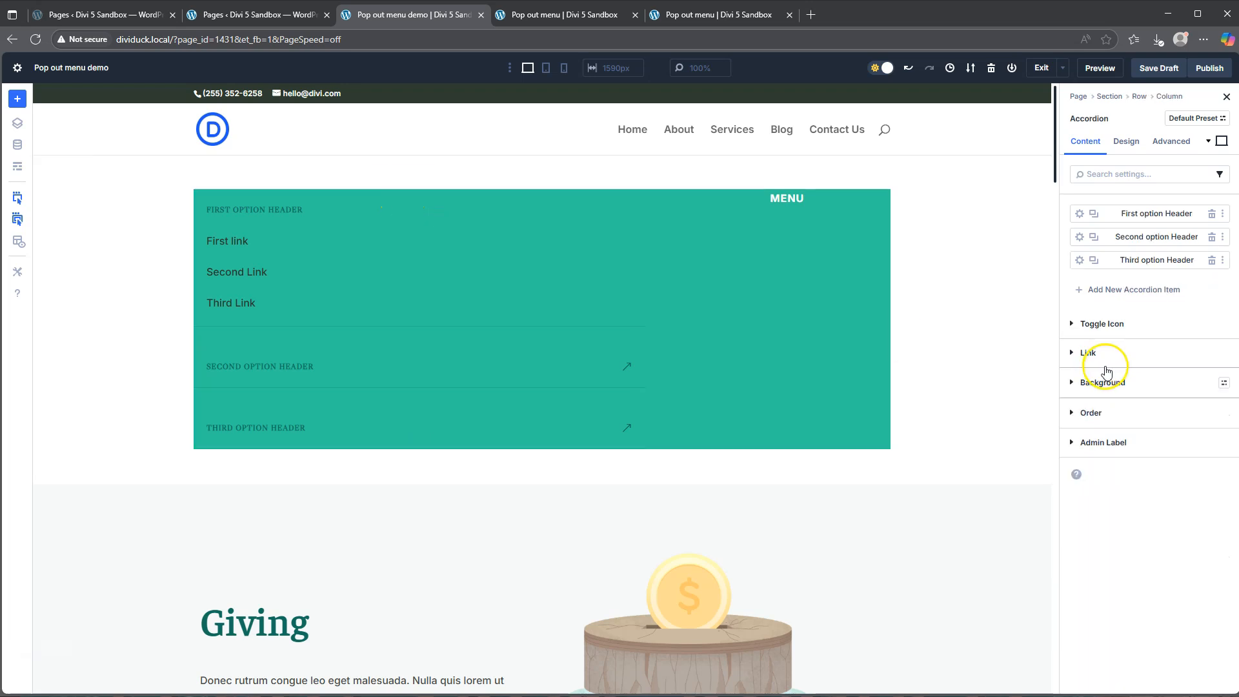
pyautogui.click(1120, 382)
pyautogui.click(1145, 516)
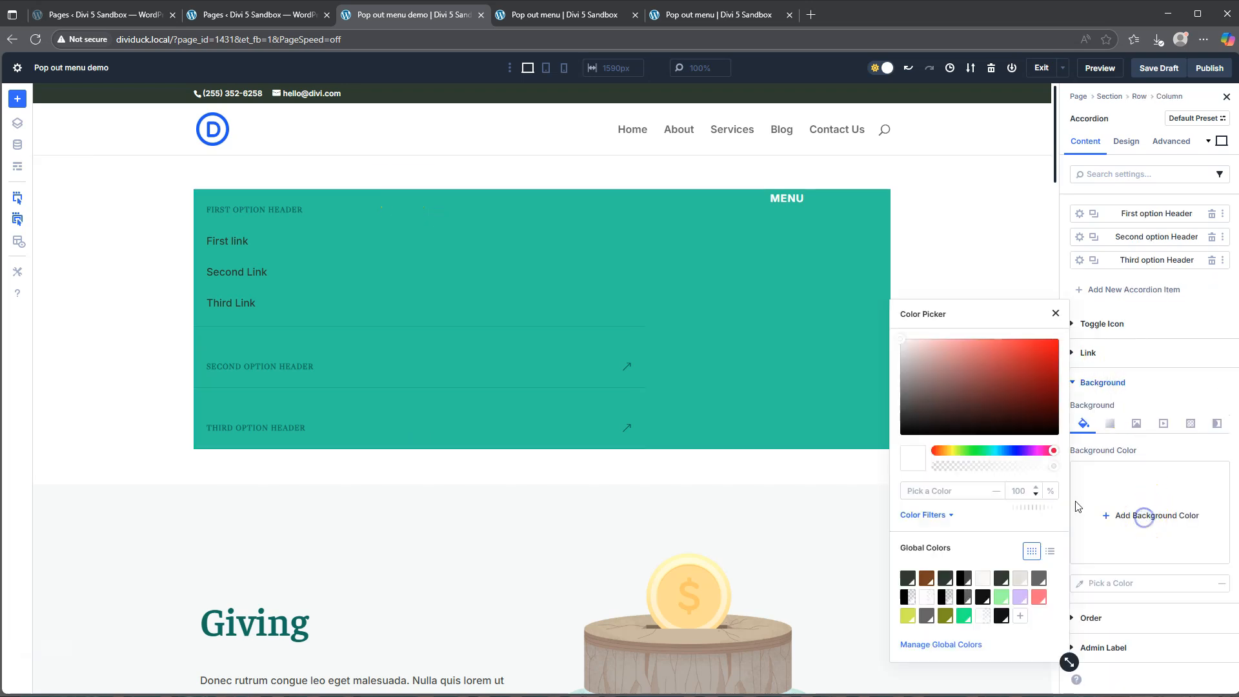
pyautogui.click(930, 491)
pyautogui.write('FFF')
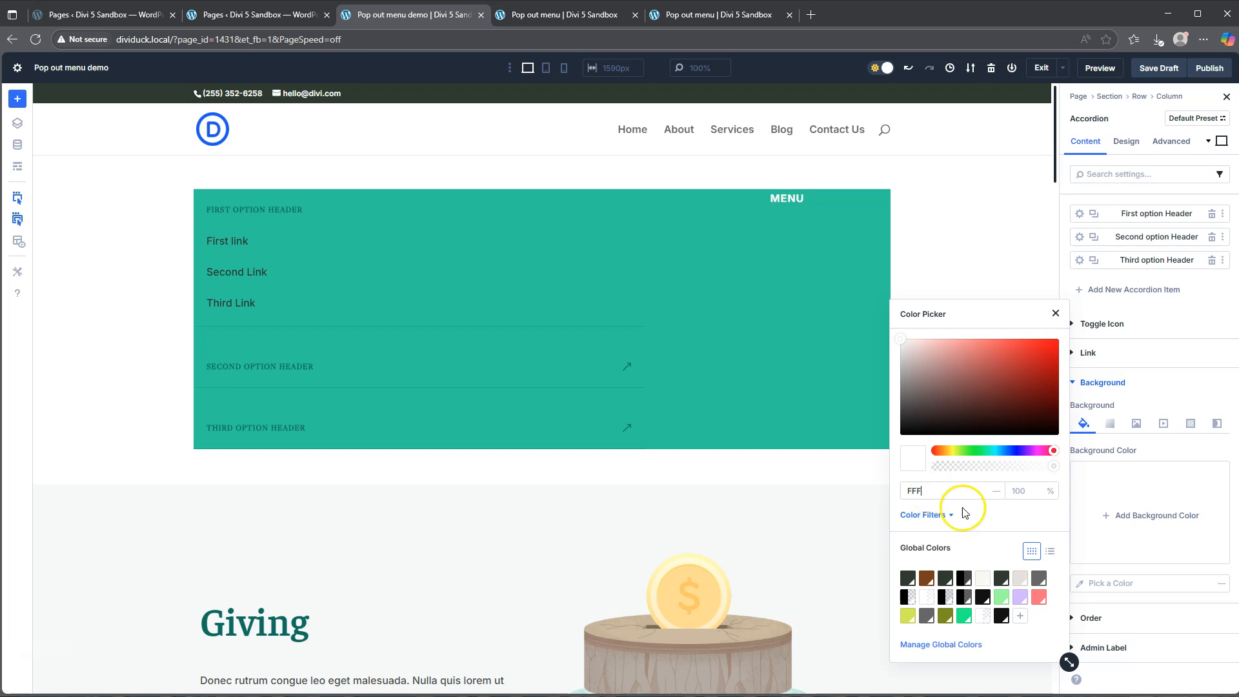
pyautogui.click(989, 518)
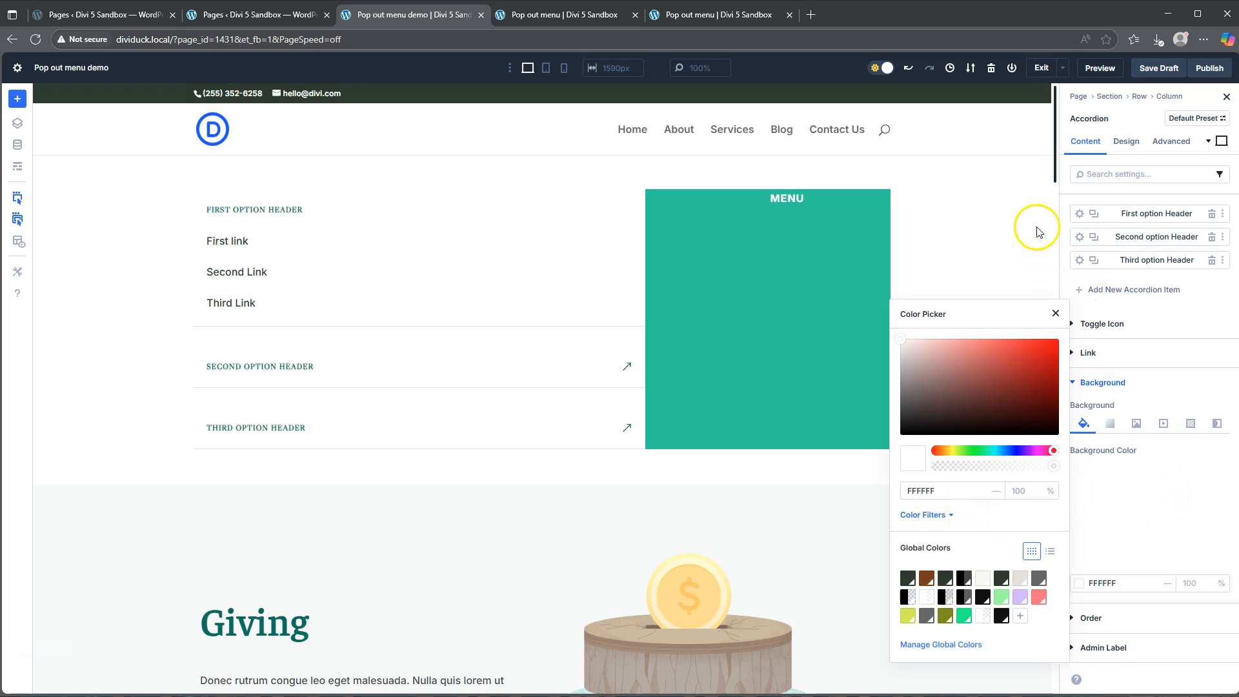
# Set the width of the row containing the accordion and "menu" text to 320 px.
pyautogui.click(1139, 98)
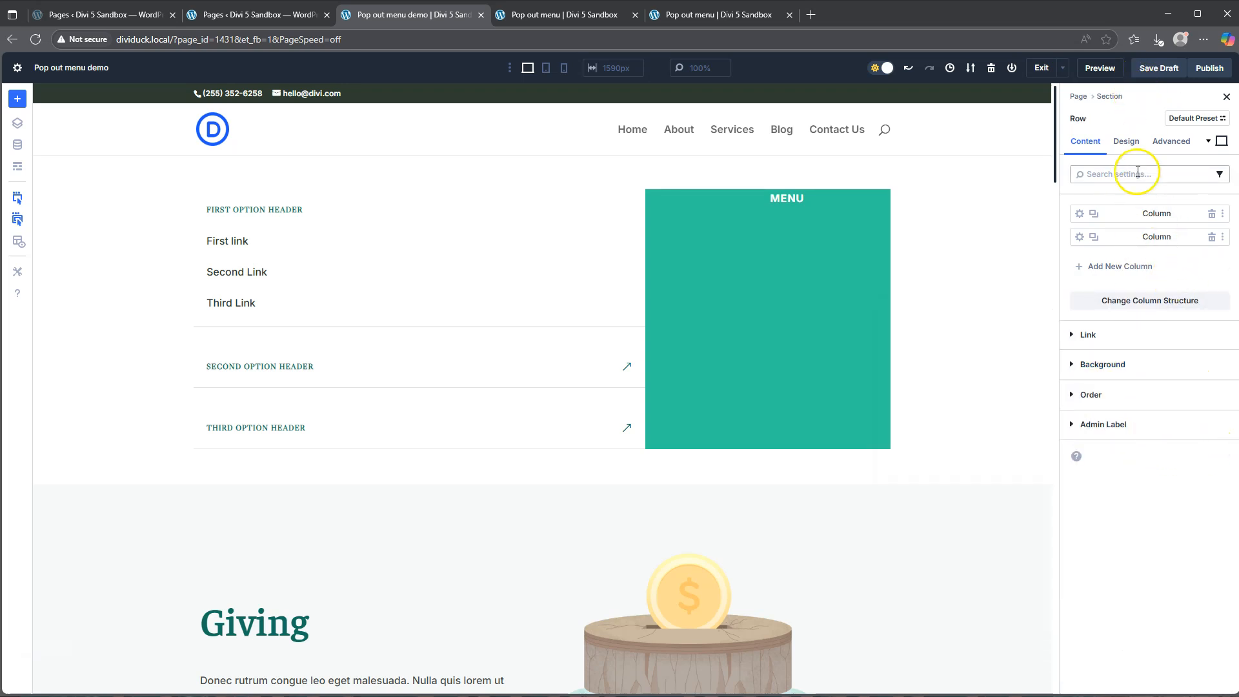
pyautogui.click(1127, 142)
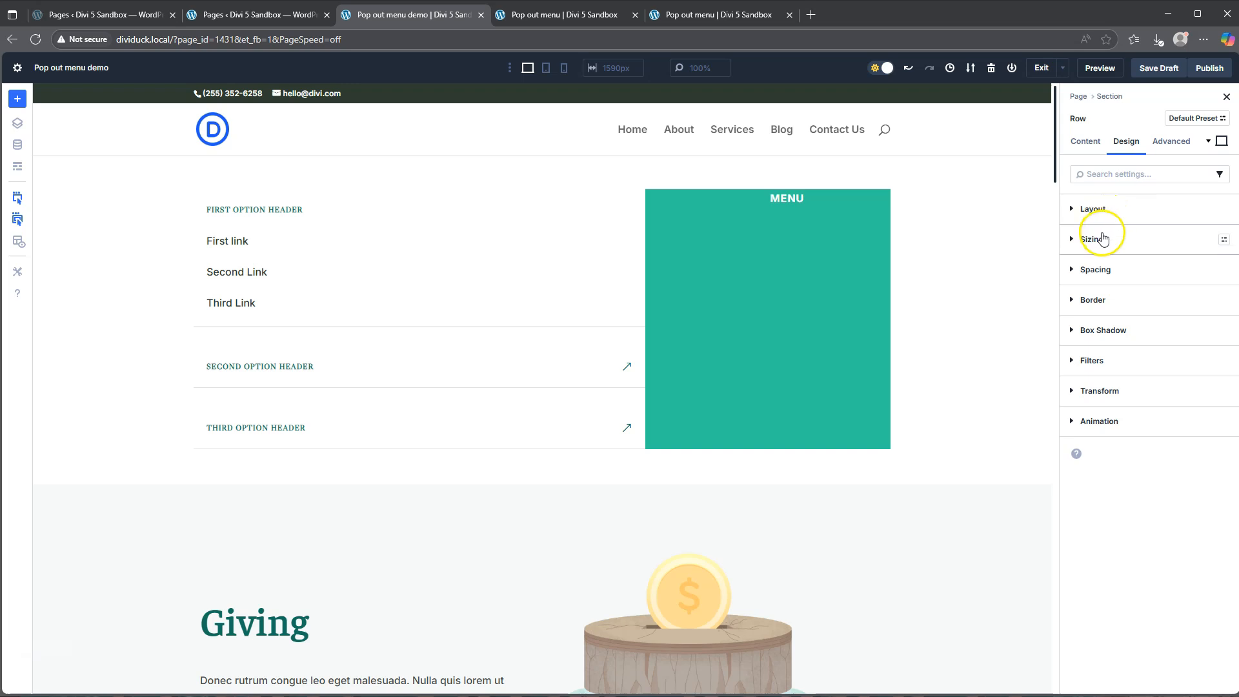
pyautogui.click(1097, 240)
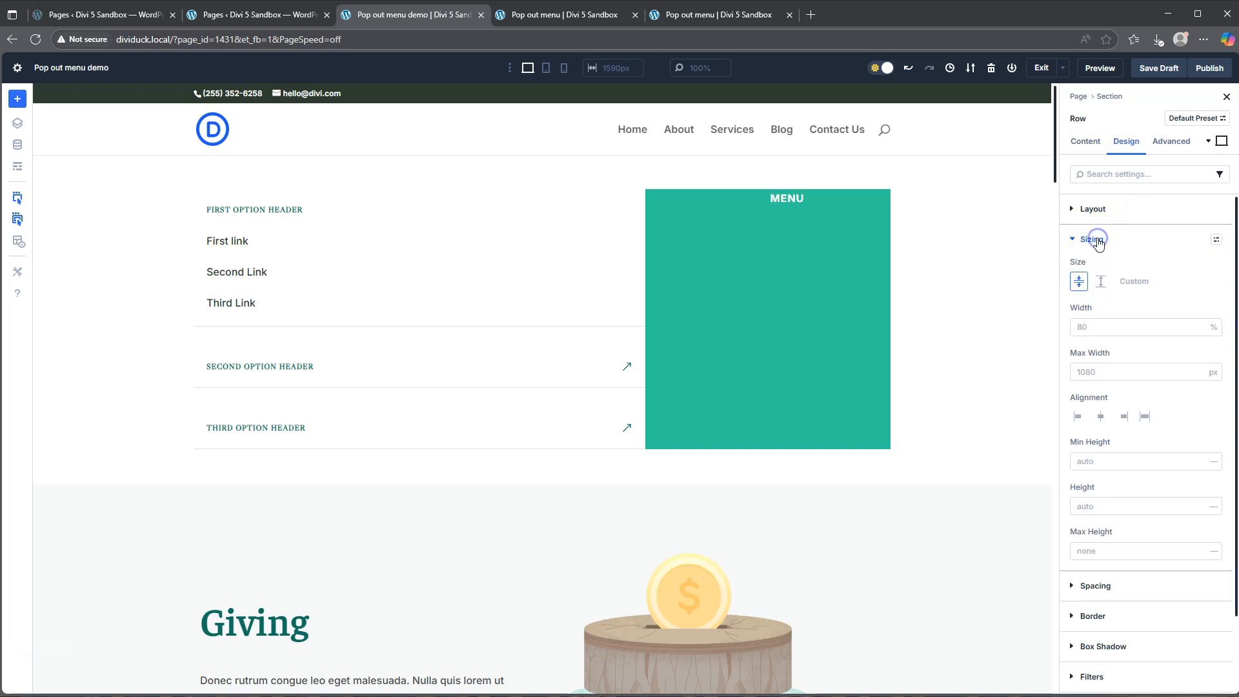
pyautogui.click(1105, 327)
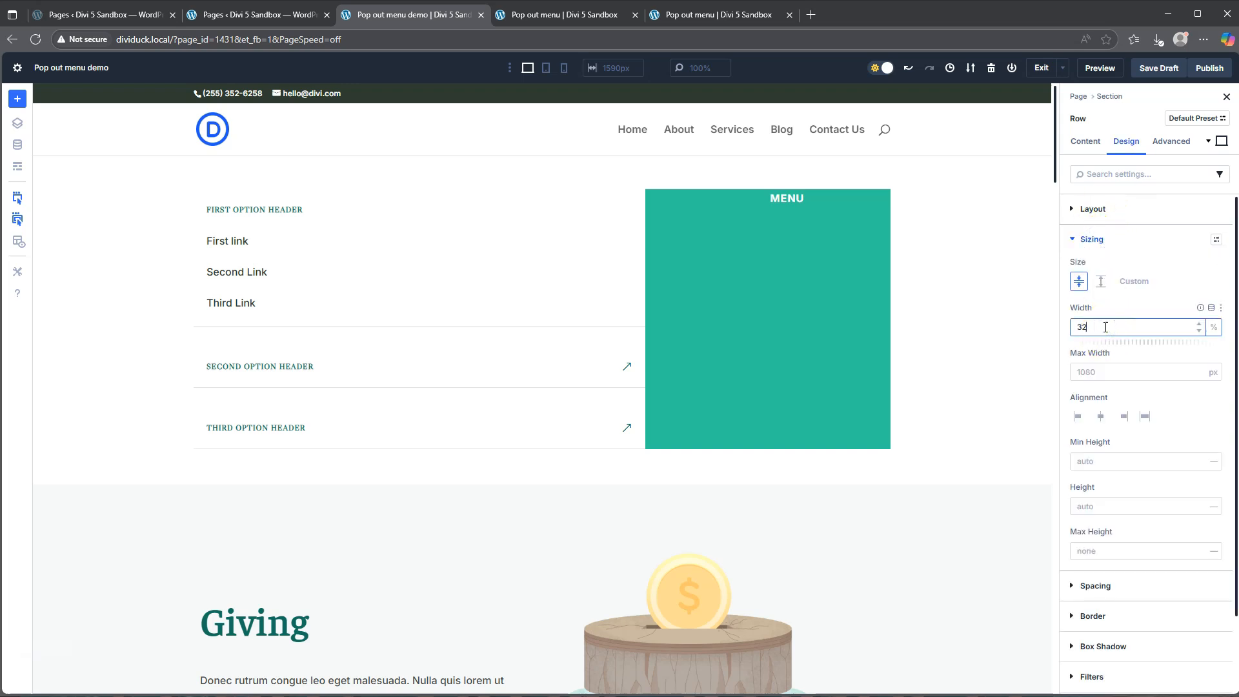
pyautogui.click(1213, 326)
pyautogui.click(1213, 317)
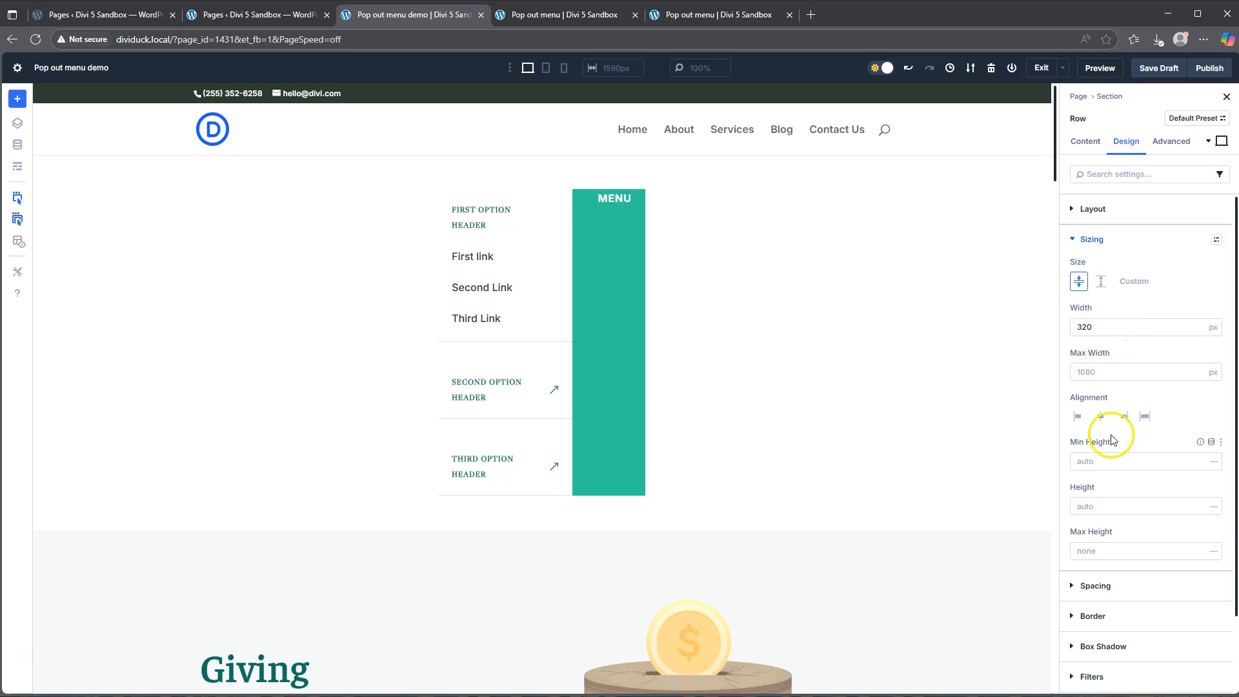
# Set the row's left margin to -241 px for the desktop view.
pyautogui.scroll(-1, 1110, 433)
pyautogui.click(1108, 502)
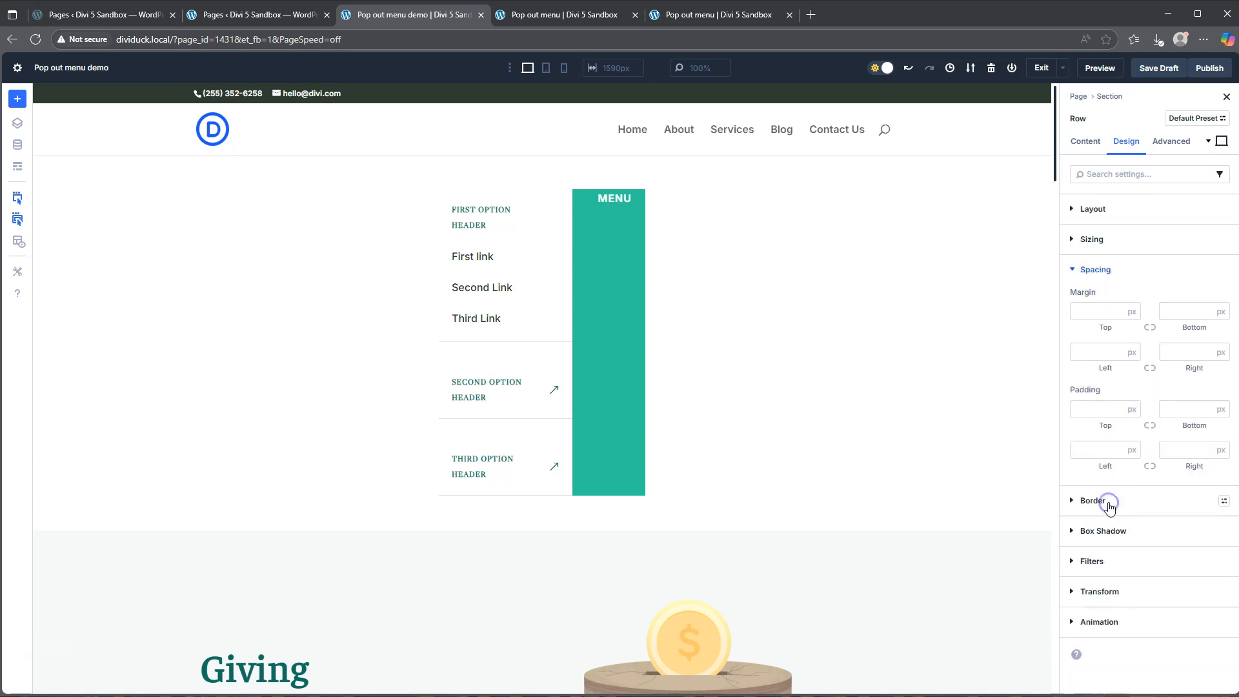
pyautogui.click(1099, 311)
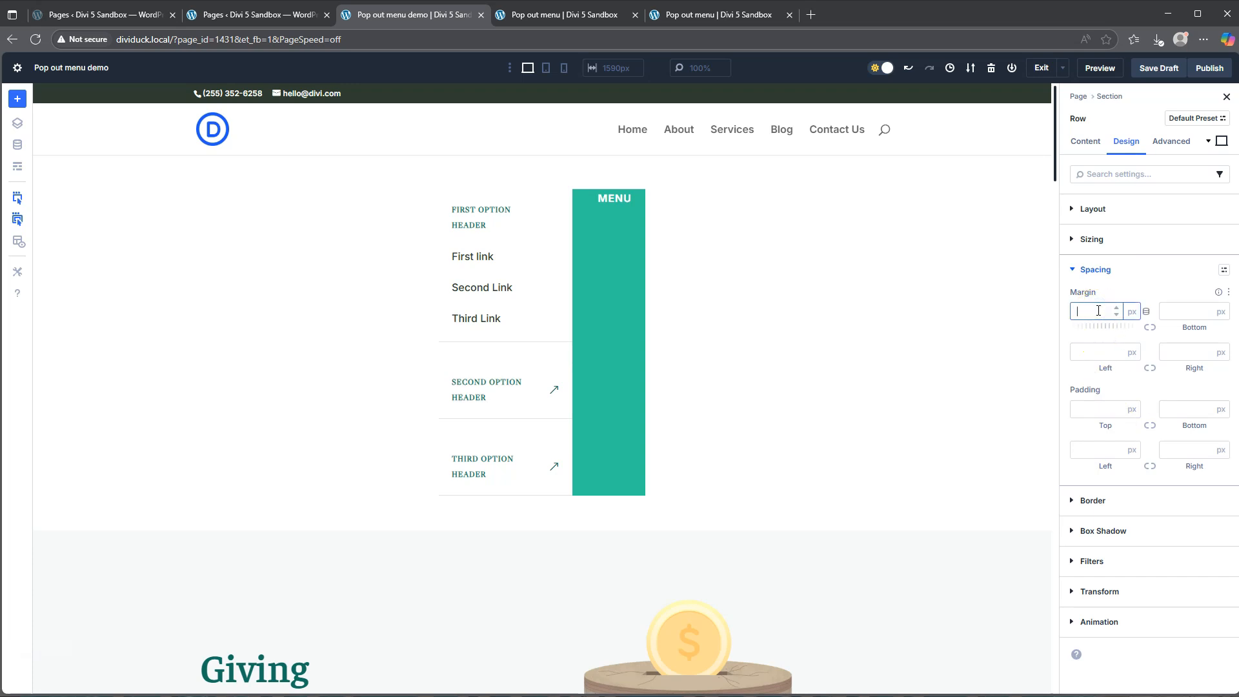
pyautogui.click(1103, 352)
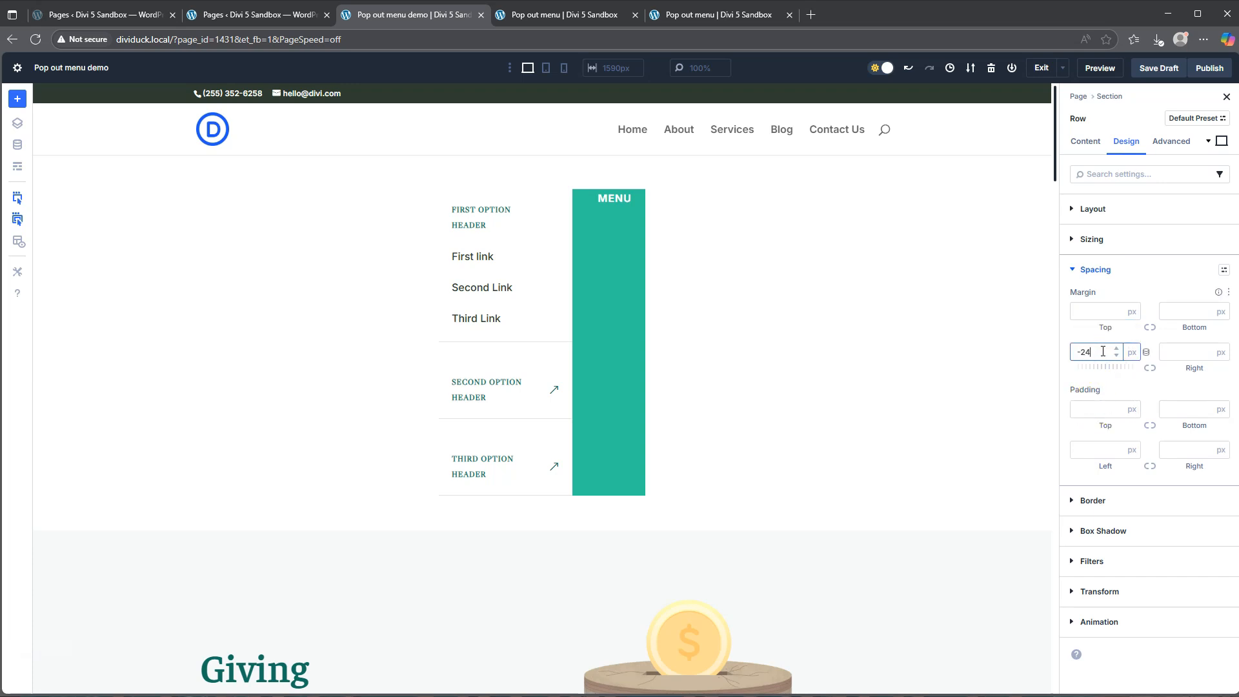
pyautogui.write('-241')
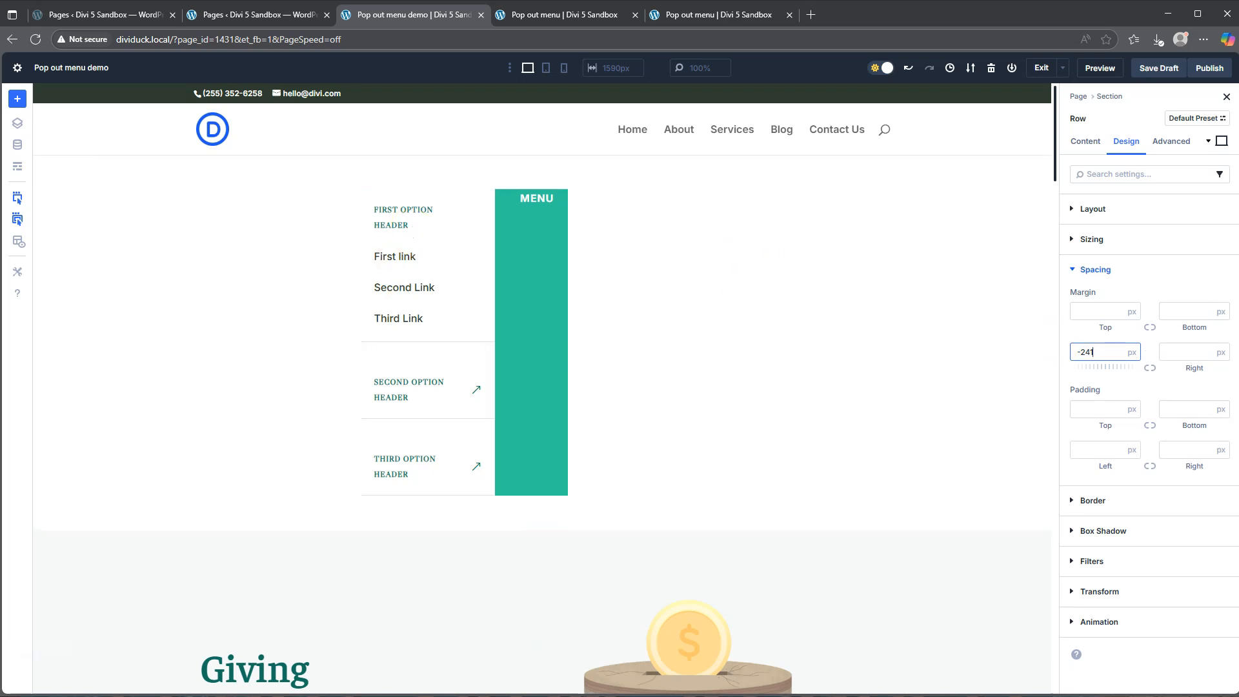
# Check how the menu slides out in the finished preview and set the demo row's left margin to 0 px in its Hover state.
pyautogui.click(708, 16)
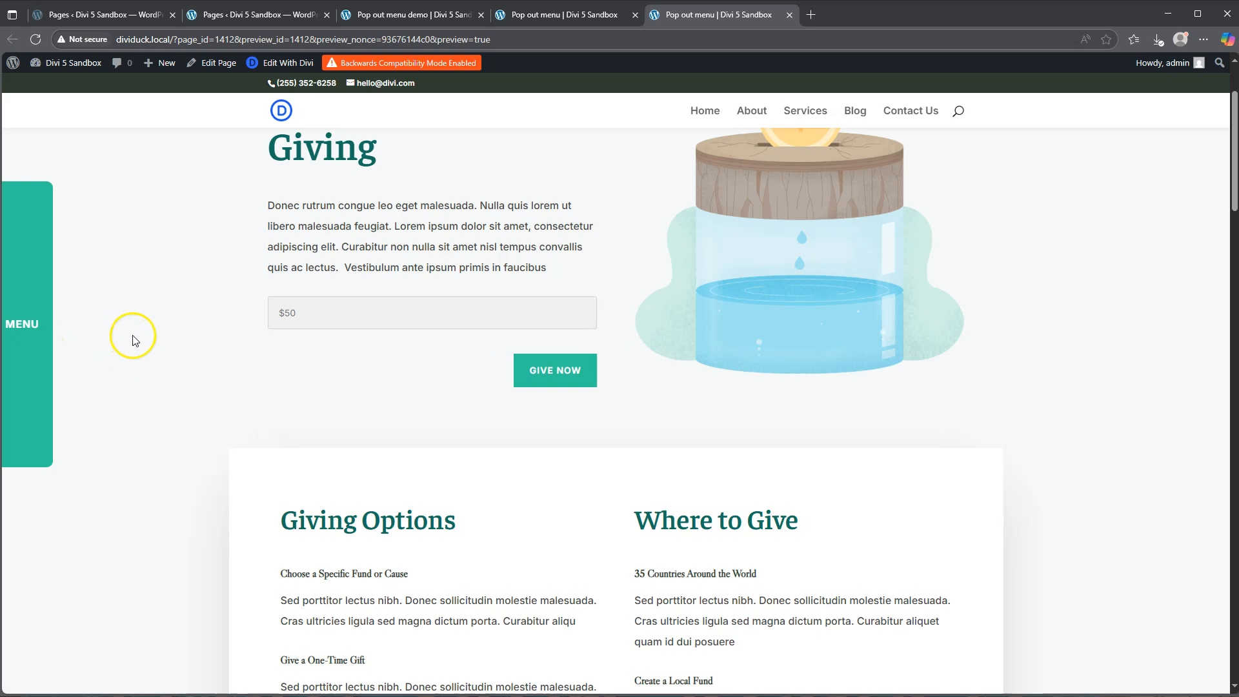
pyautogui.click(55, 336)
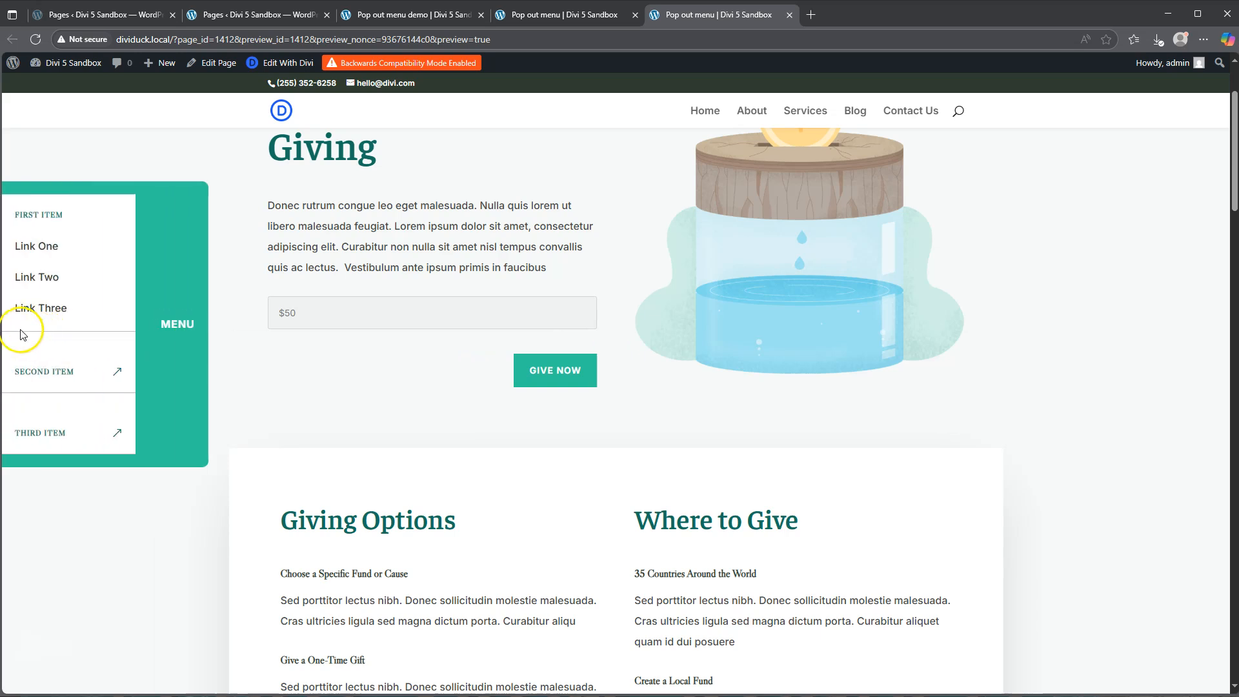
pyautogui.moveTo(16, 411)
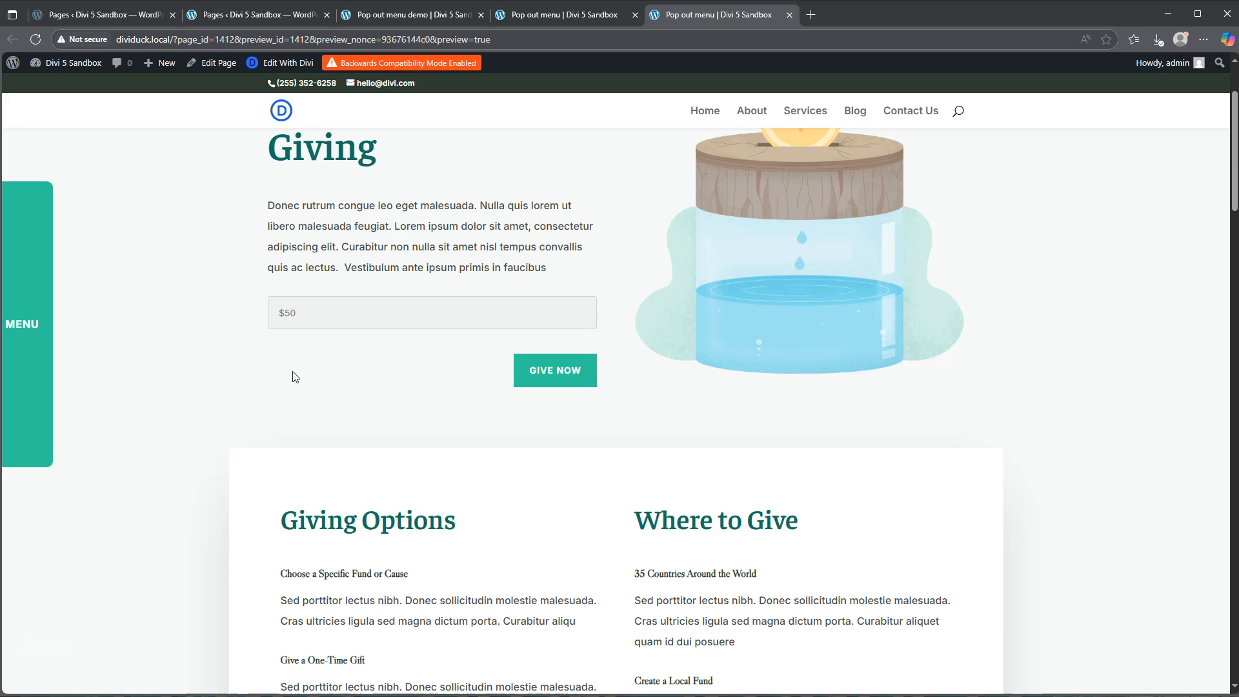
pyautogui.moveTo(44, 375)
pyautogui.click(470, 16)
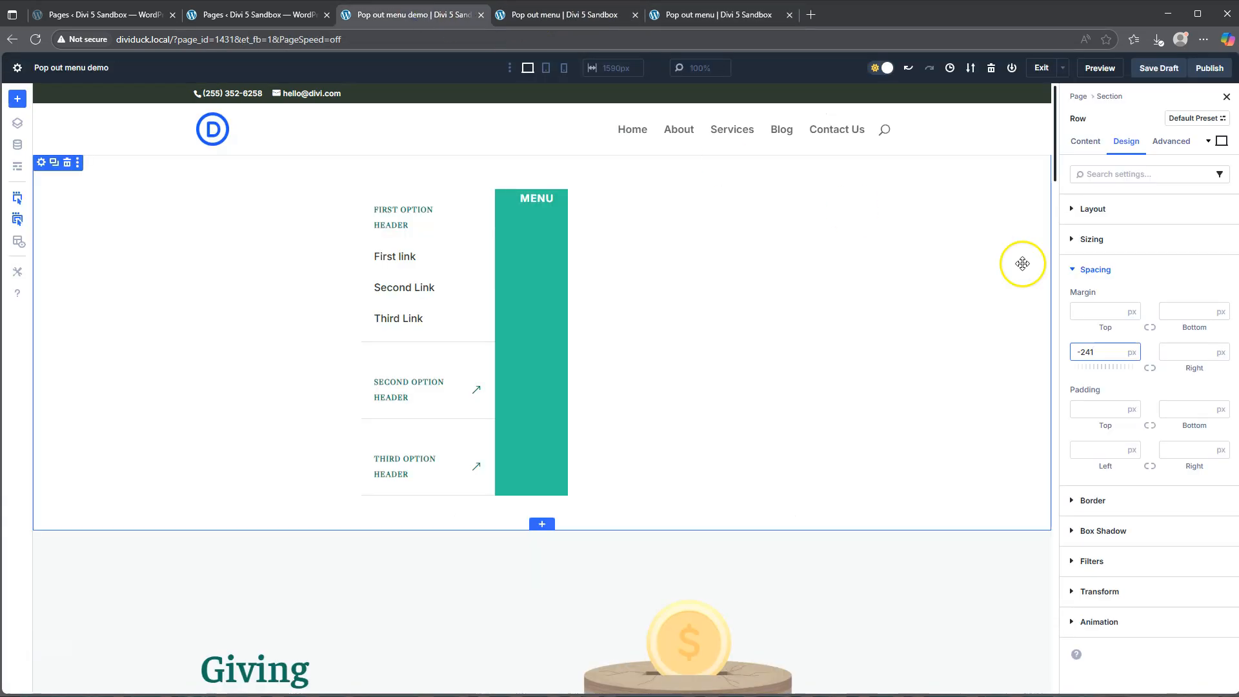
pyautogui.click(1222, 142)
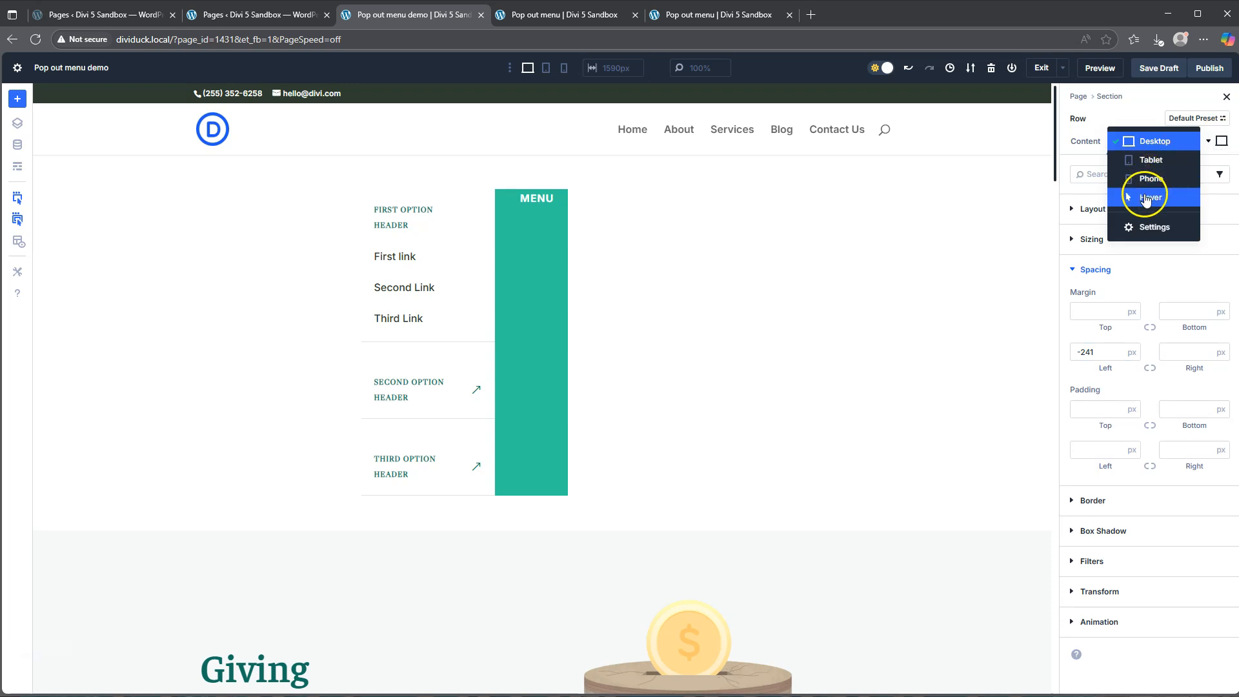
pyautogui.click(1146, 198)
pyautogui.click(1093, 354)
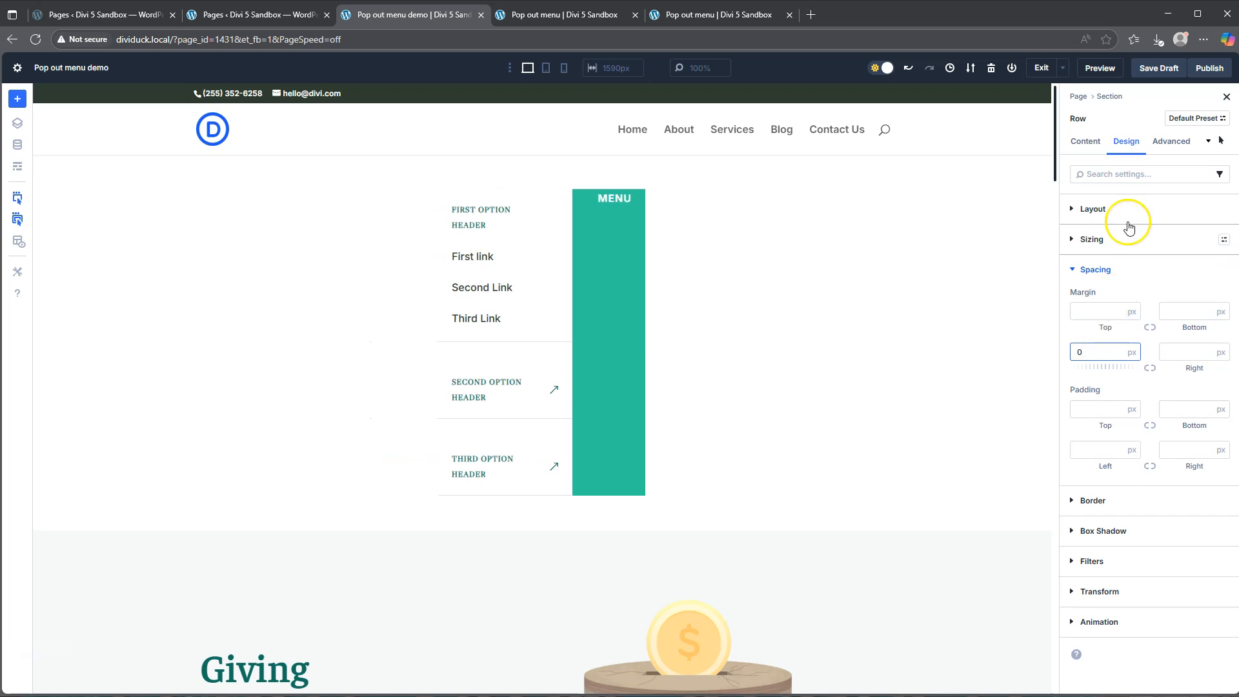
# For the Tablet view, set the row's linked left and right margins to 10% and its top and bottom padding to 0 px.
pyautogui.click(1219, 139)
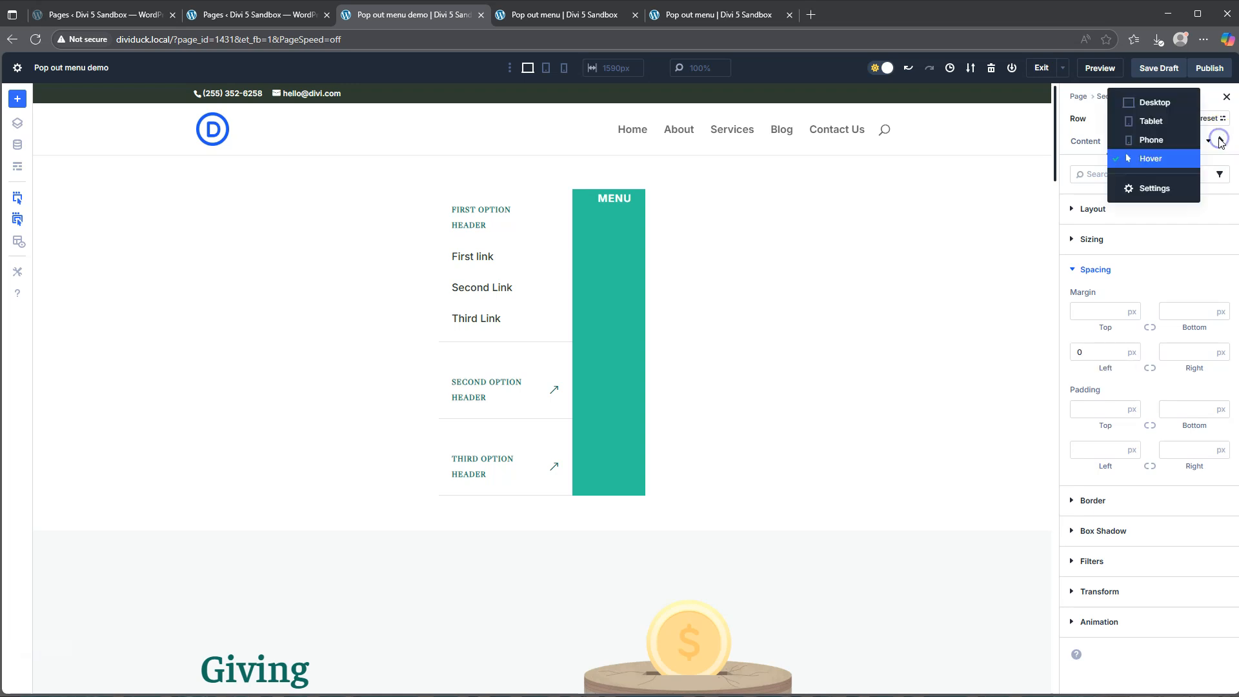
pyautogui.click(1156, 126)
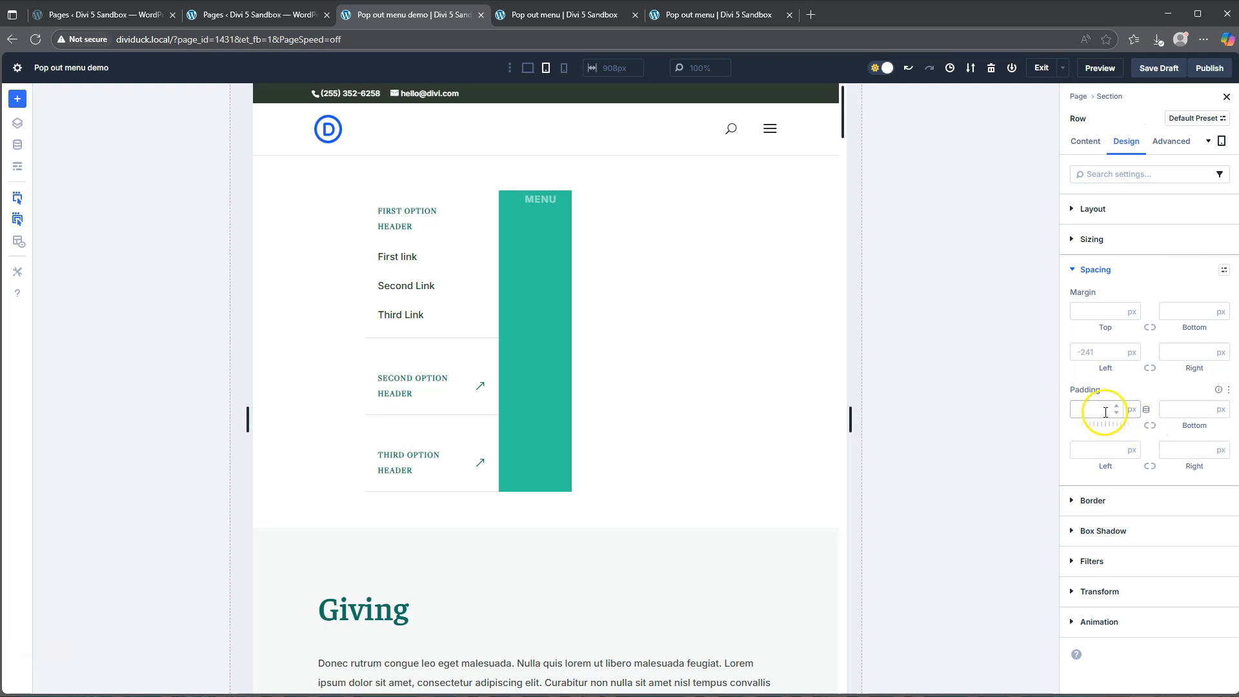
pyautogui.click(1096, 347)
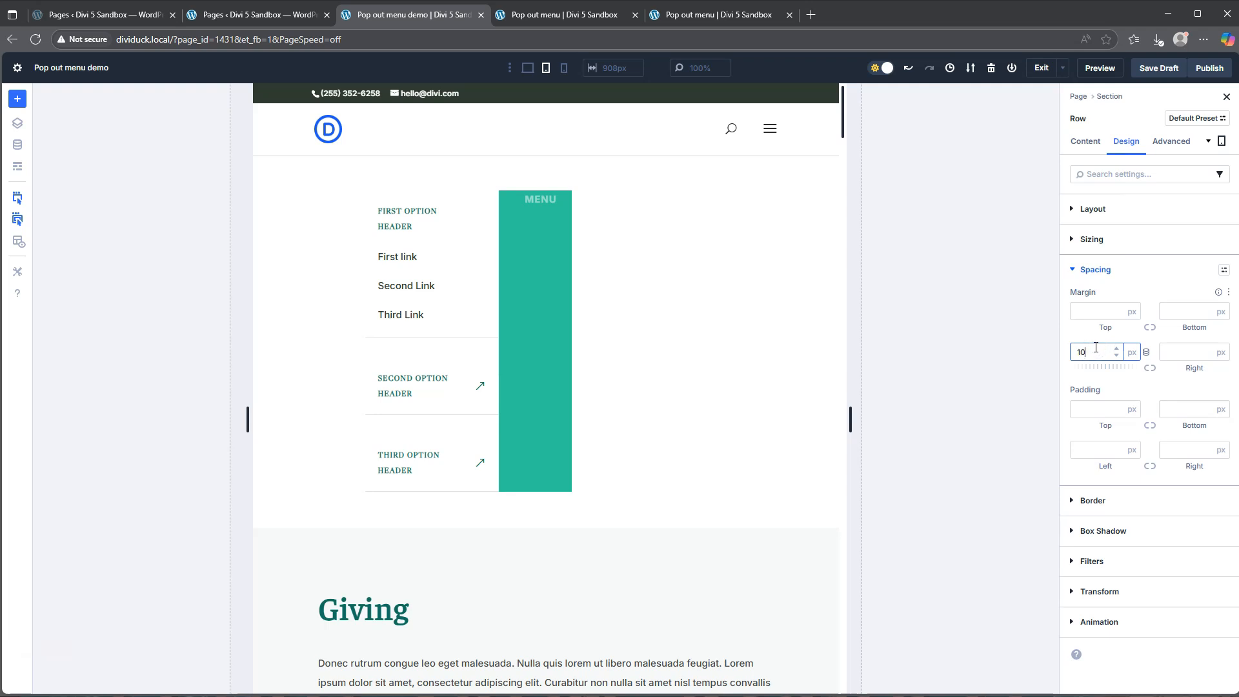
pyautogui.click(1150, 367)
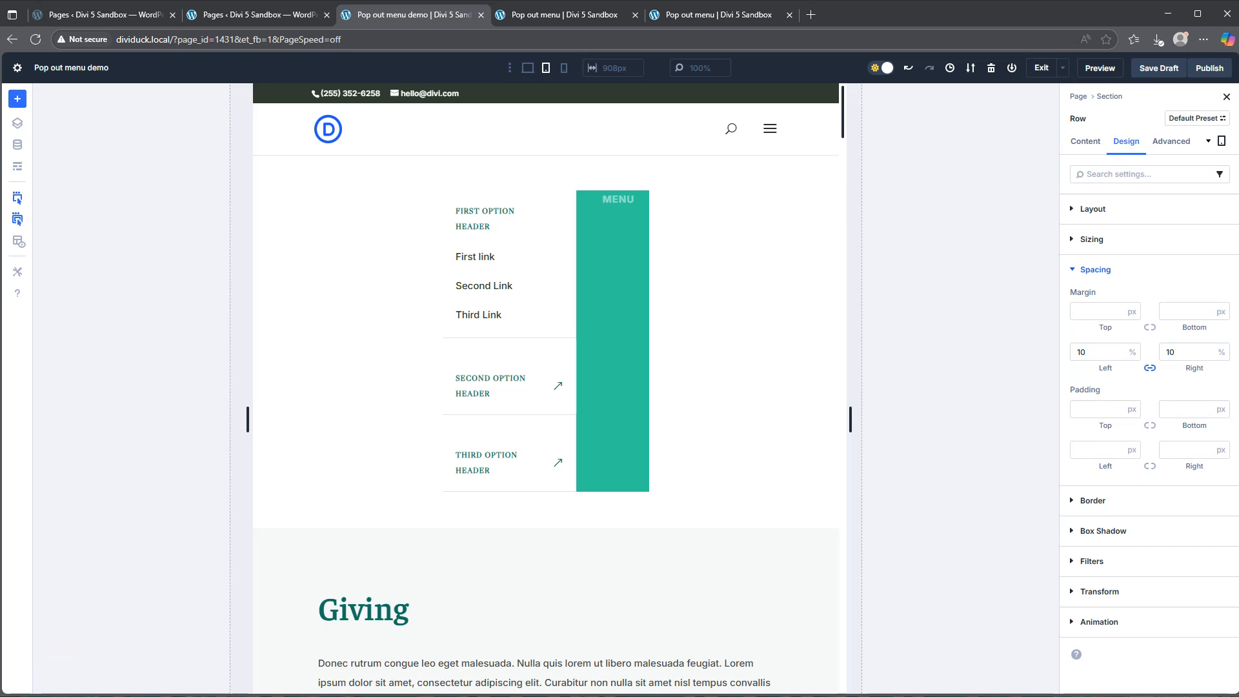
pyautogui.click(1101, 409)
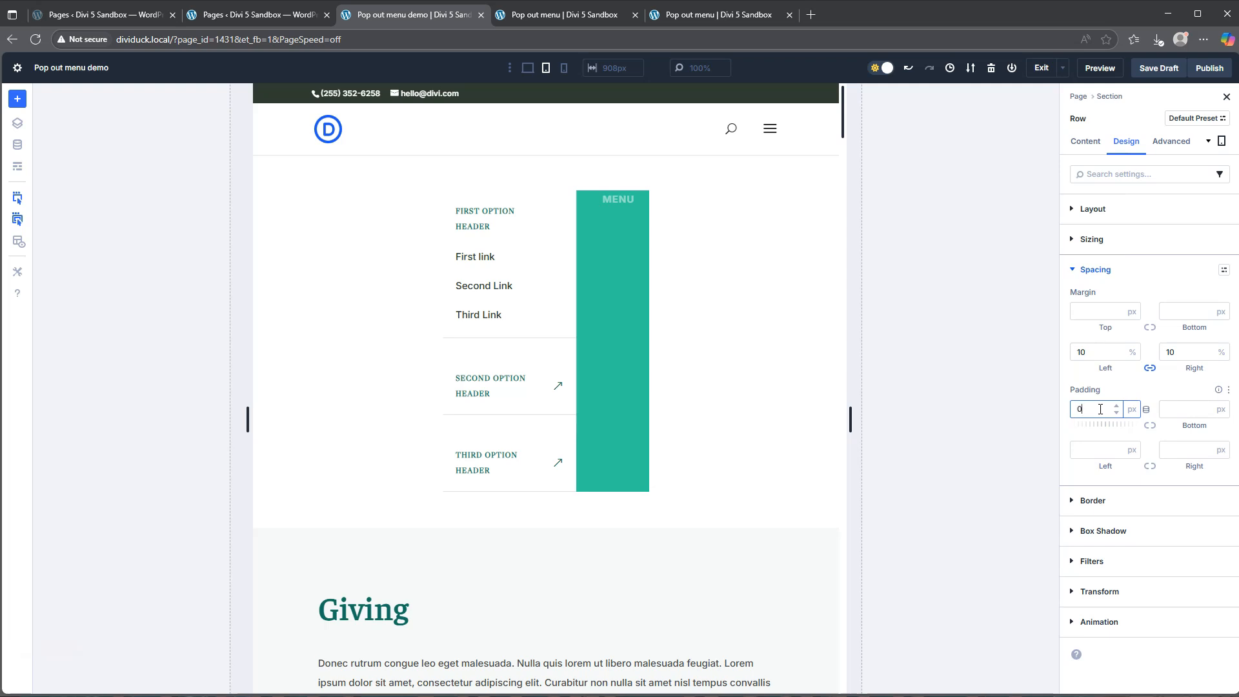
pyautogui.click(1178, 410)
pyautogui.write('0')
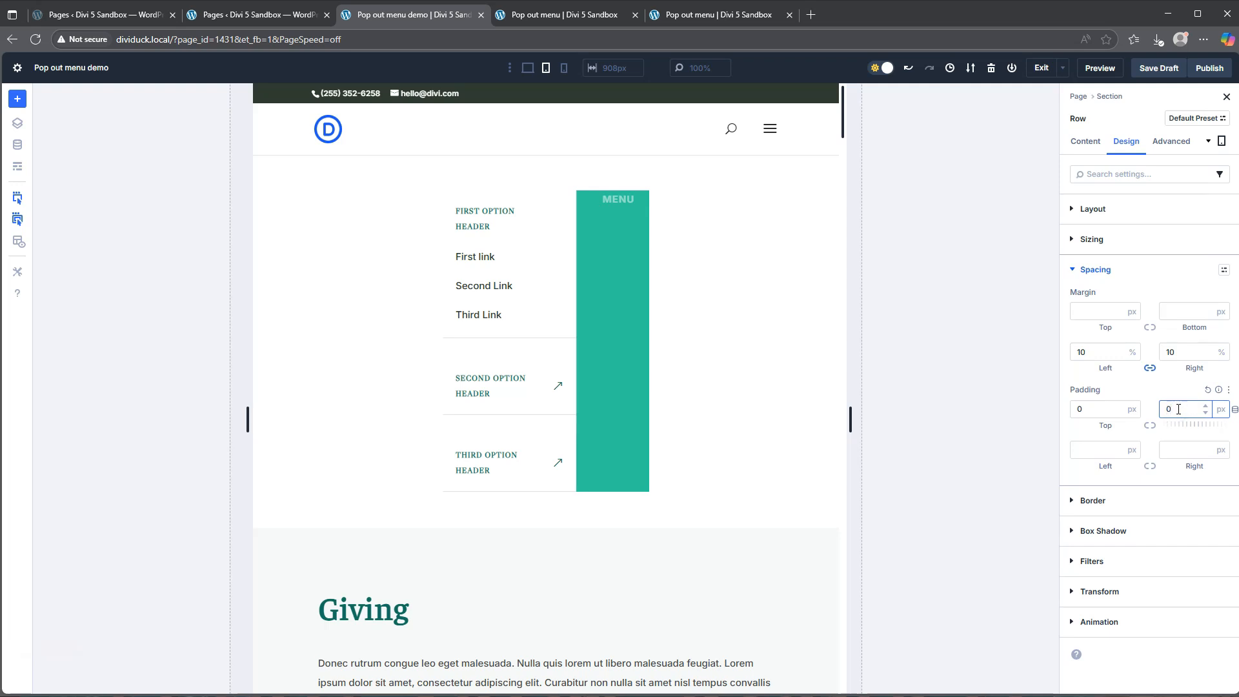
# Unlink the row's corner radii for the Tablet view and round its top-right and bottom-right corners to 10 px.
pyautogui.click(1095, 270)
pyautogui.click(1093, 299)
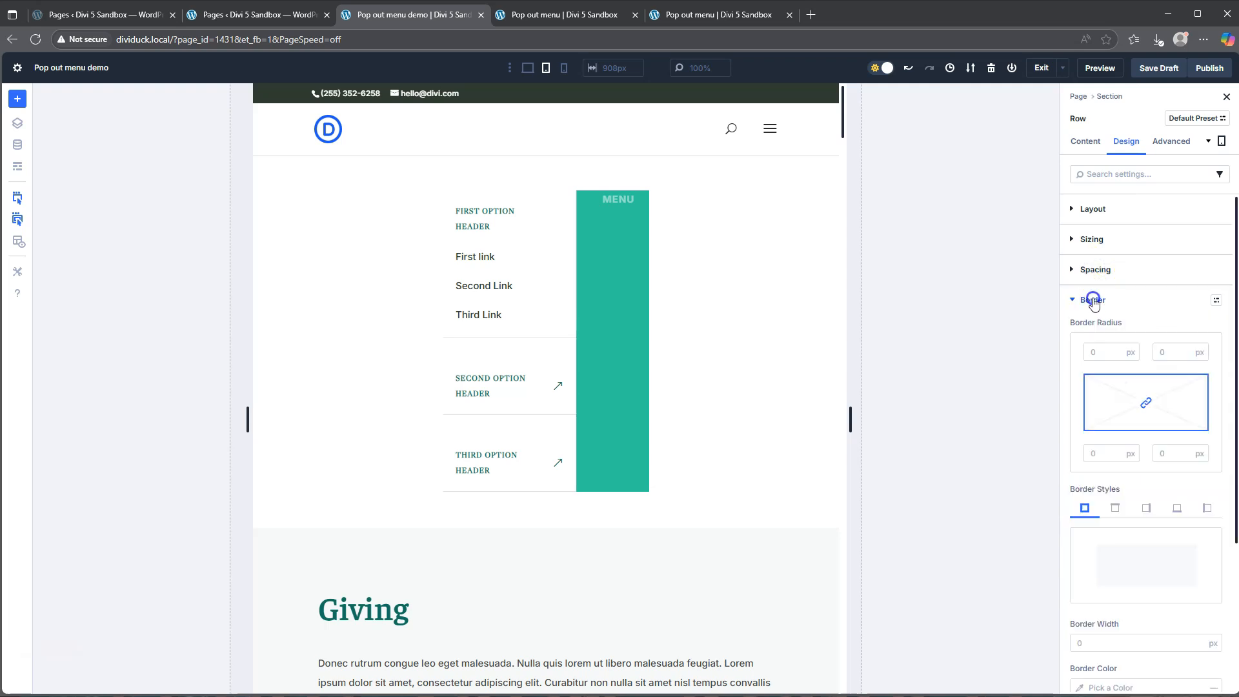
pyautogui.click(1147, 403)
pyautogui.click(1168, 352)
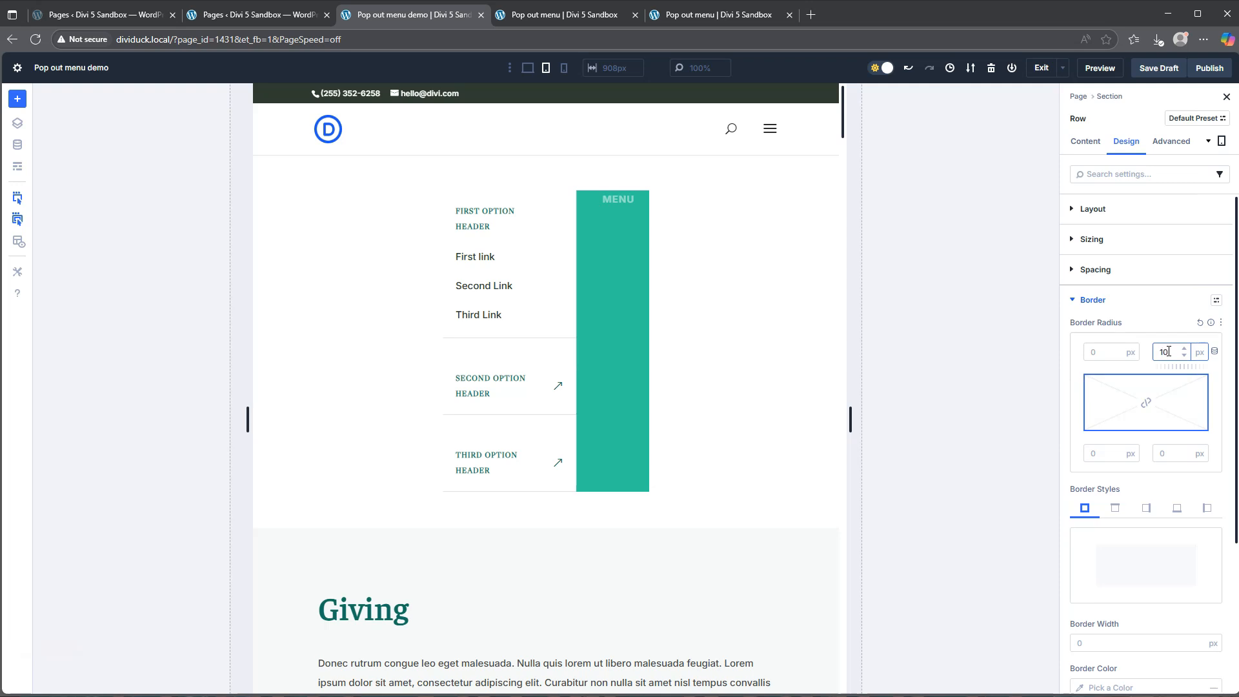
pyautogui.click(1168, 455)
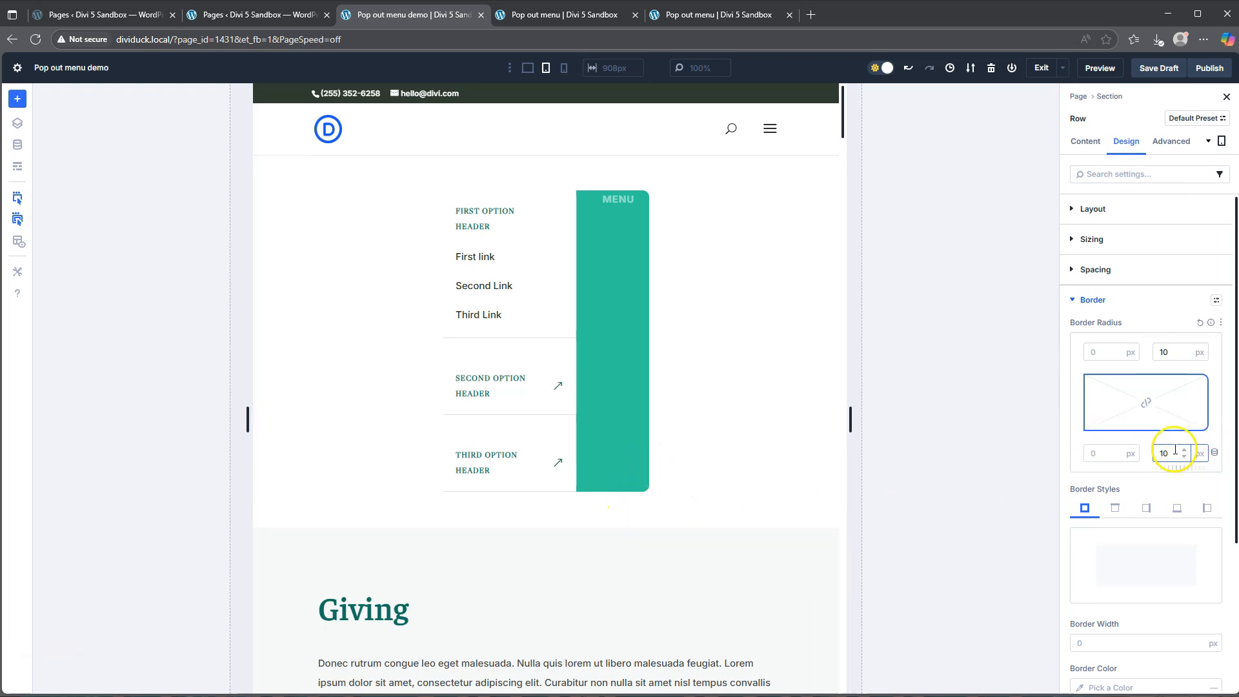
pyautogui.scroll(-2, 1173, 448)
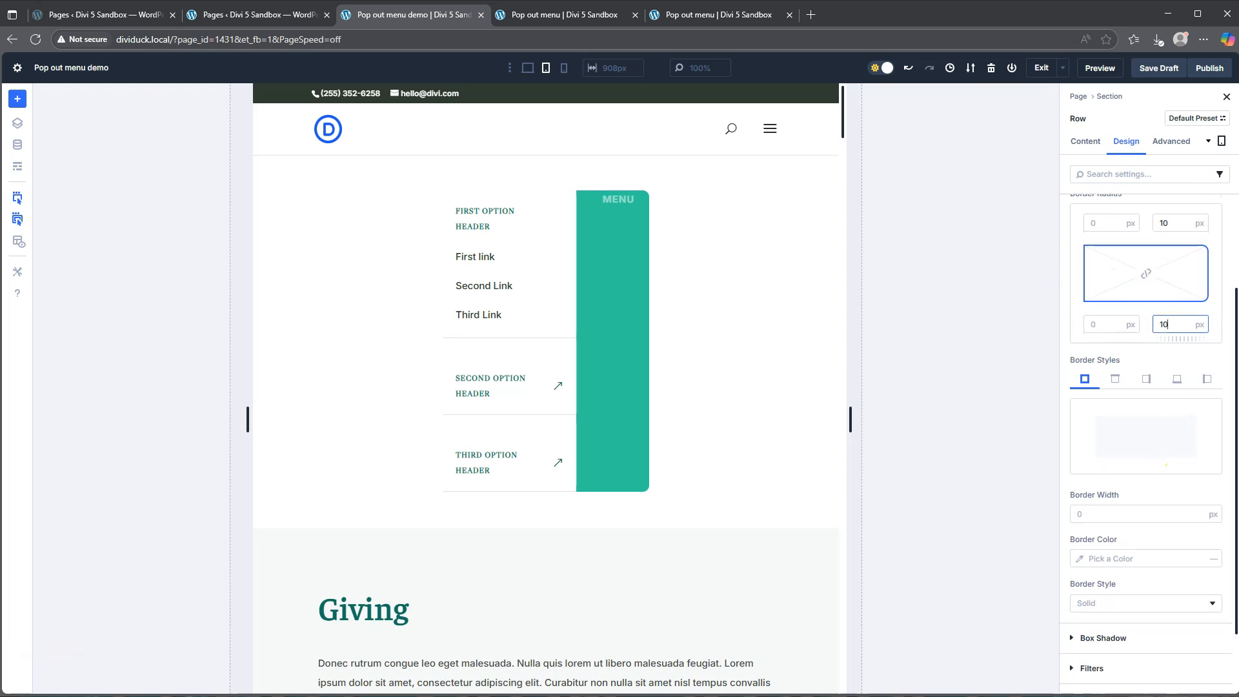
# For the Desktop view, unlink the row's corner radii and round only its top-right and bottom-right corners to 10 px.
pyautogui.scroll(2, 1121, 379)
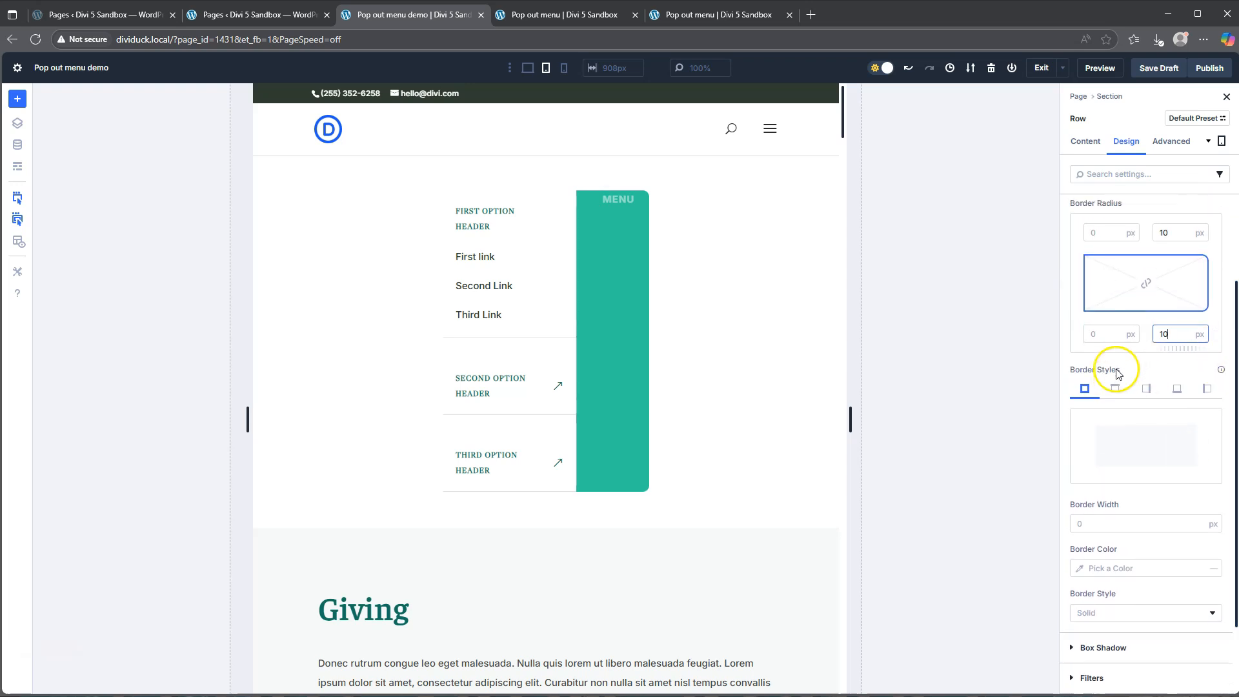
pyautogui.click(1103, 213)
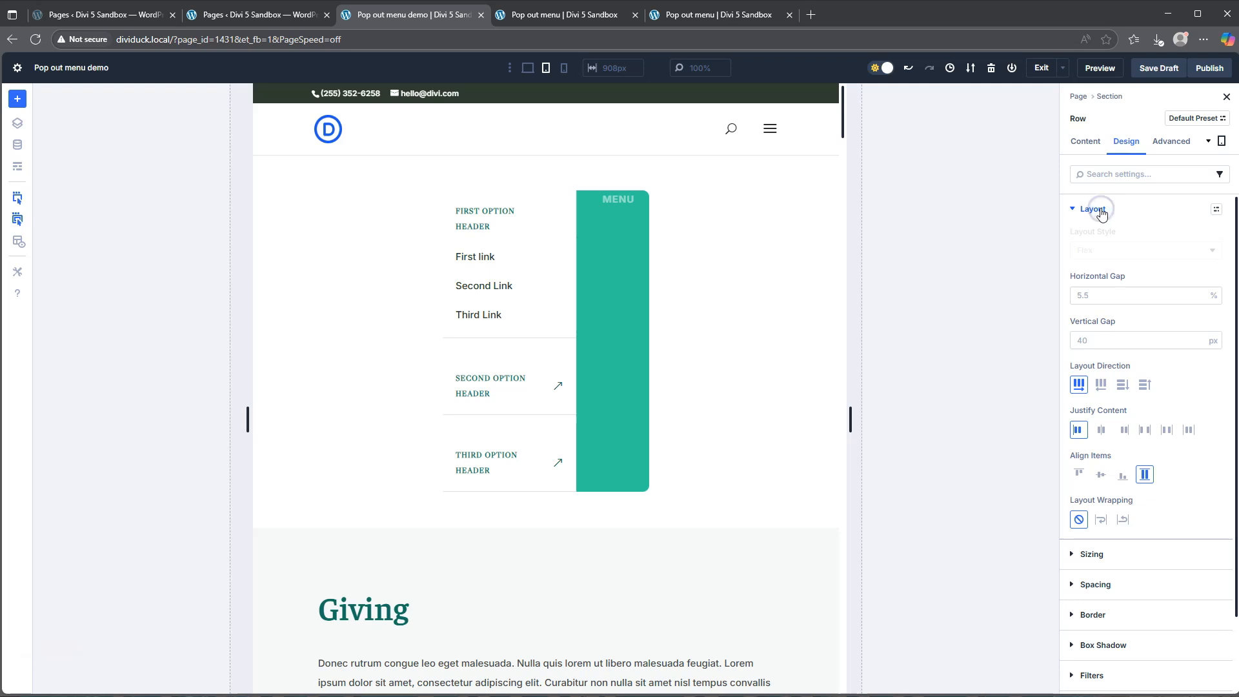
pyautogui.click(1098, 212)
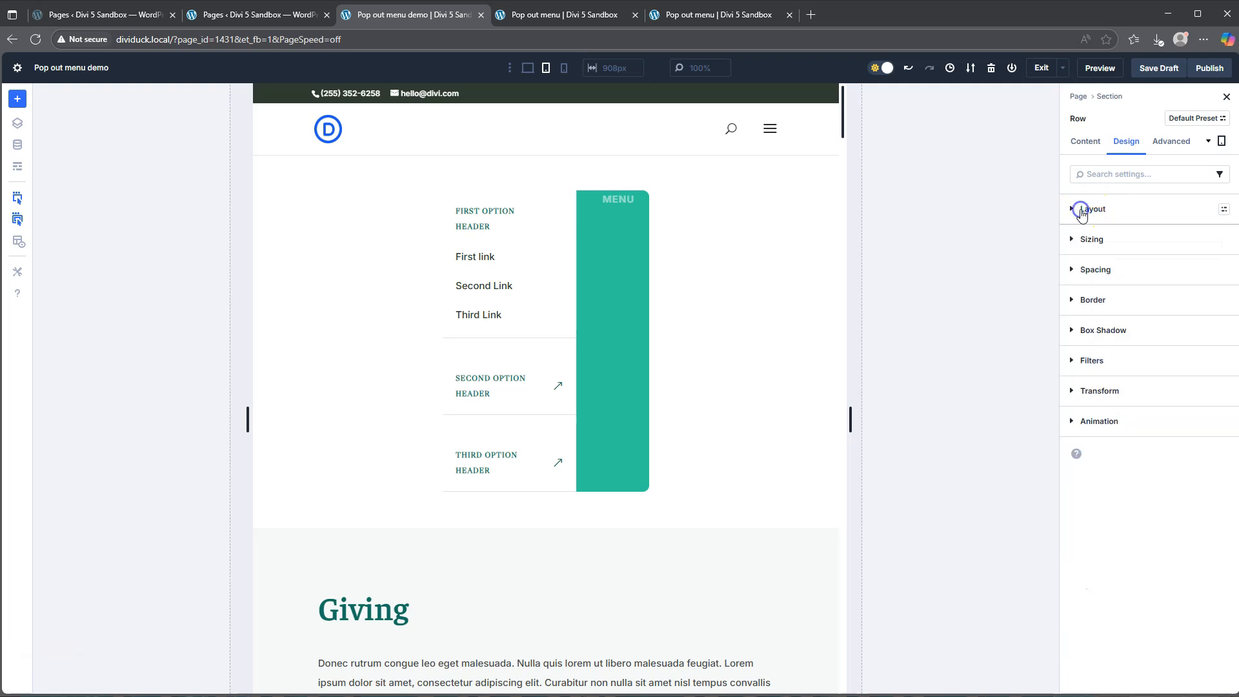
pyautogui.click(1097, 290)
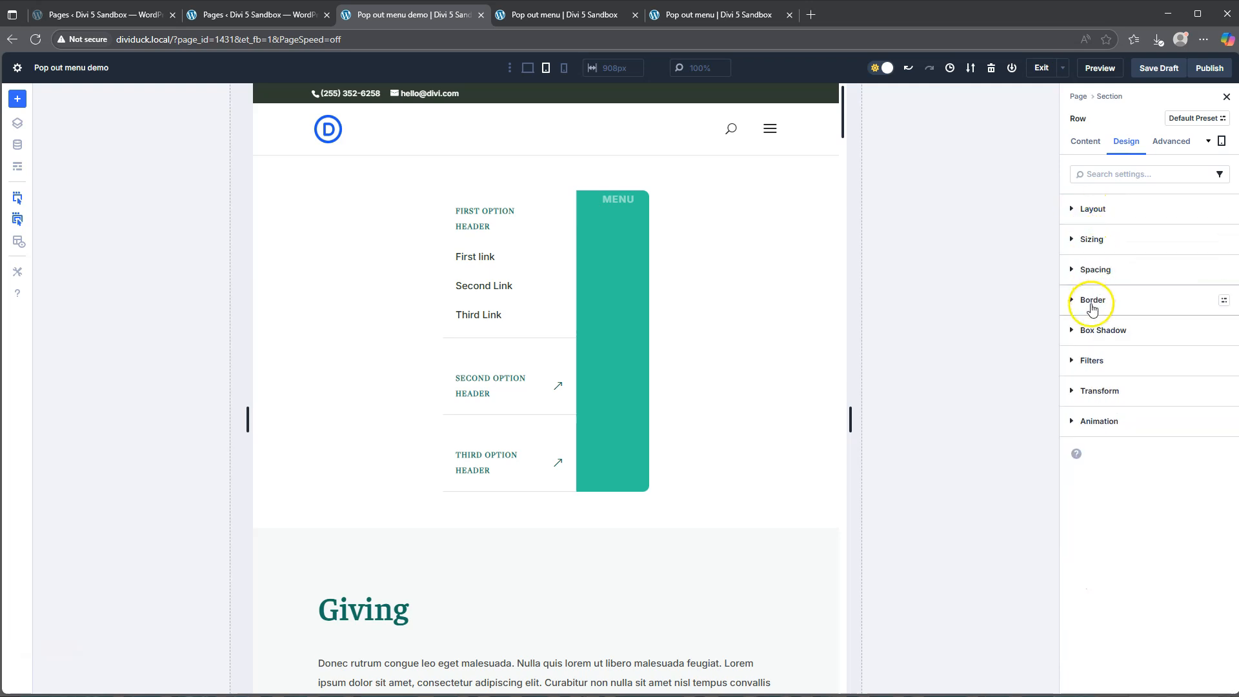
pyautogui.click(1093, 299)
pyautogui.click(1221, 141)
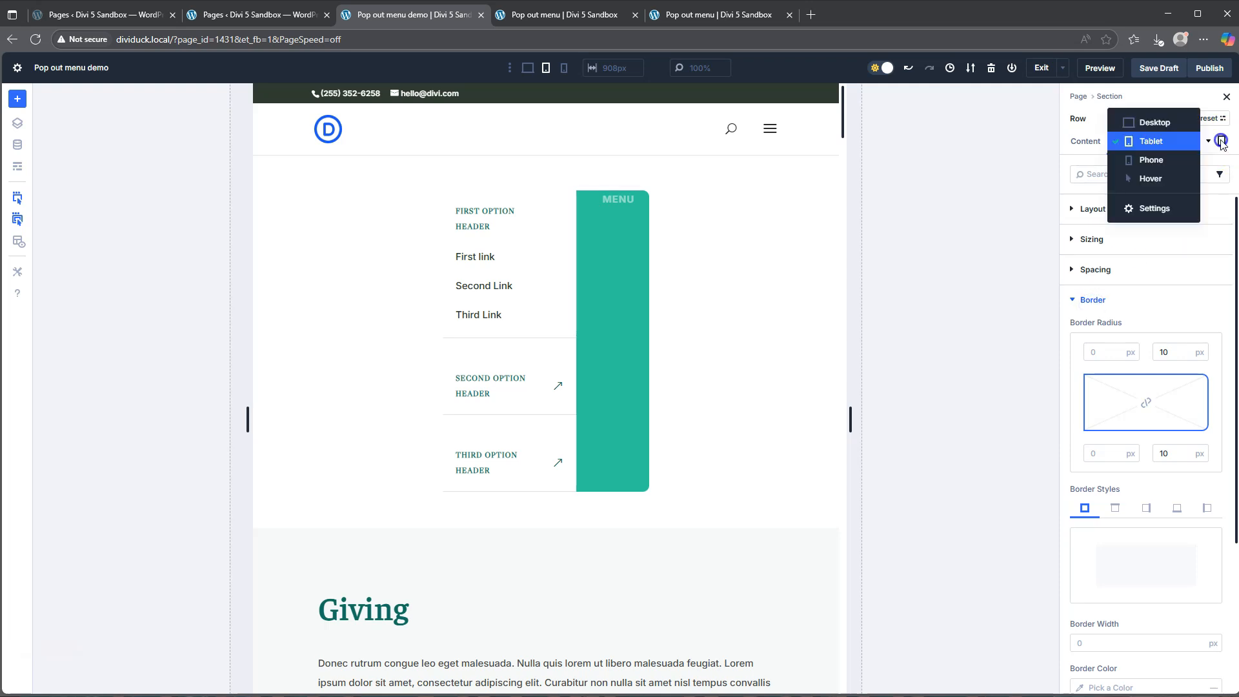
pyautogui.click(1155, 122)
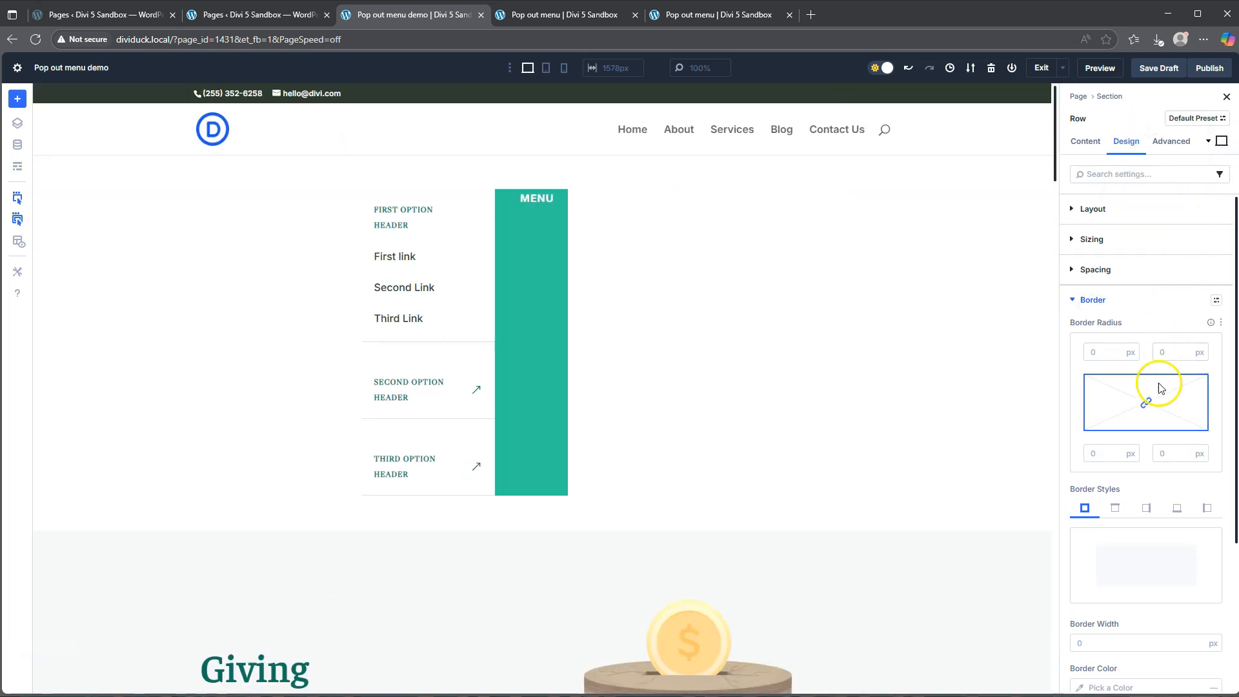
pyautogui.click(1173, 353)
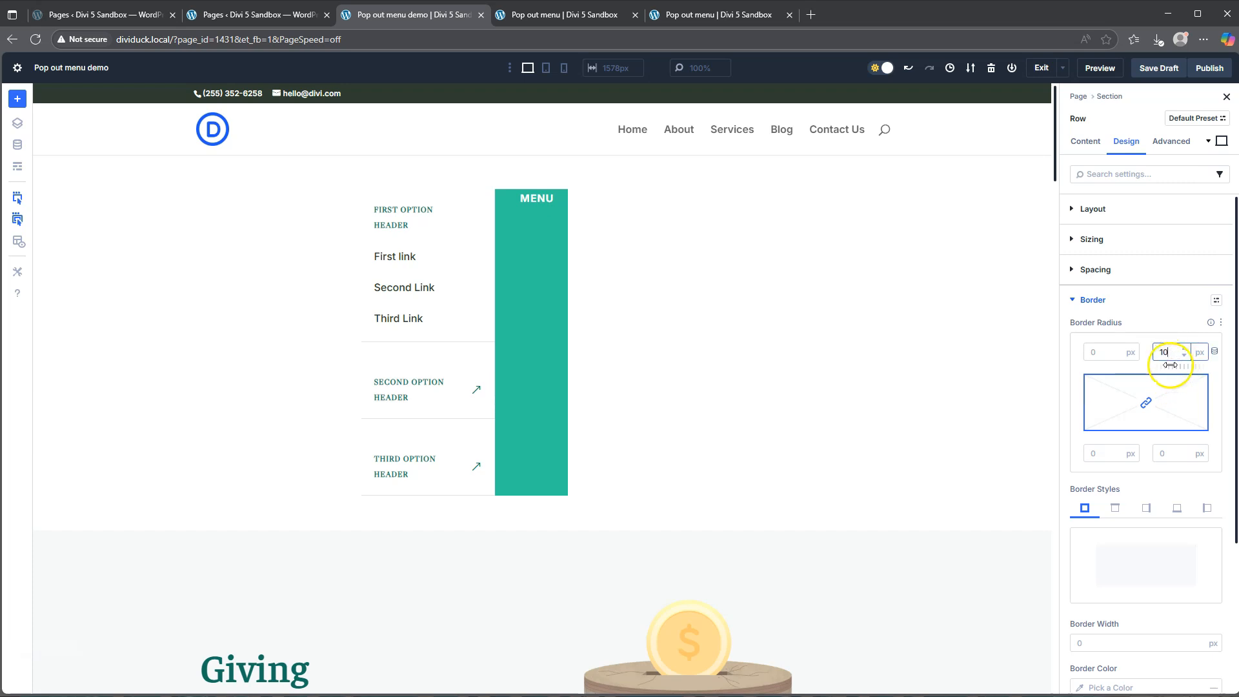
pyautogui.click(1148, 405)
pyautogui.moveTo(1108, 354); pyautogui.dragTo(1070, 353)
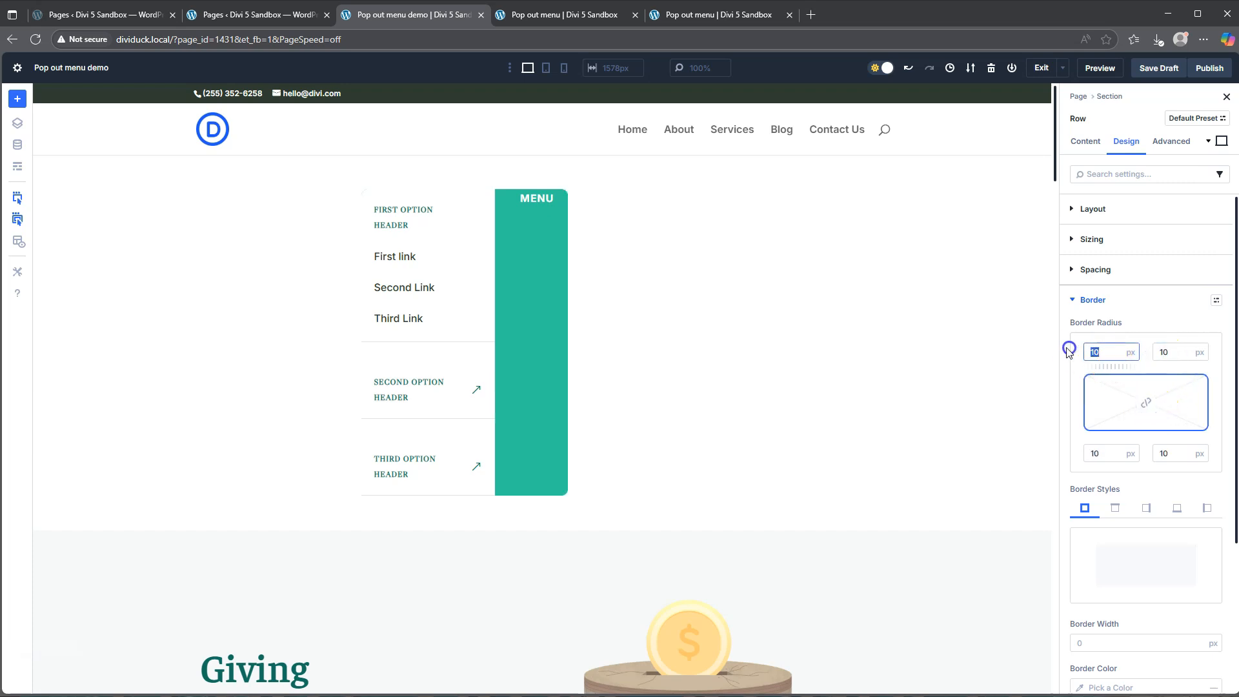
pyautogui.press('BackSpace')
pyautogui.moveTo(1106, 455); pyautogui.dragTo(1063, 457)
pyautogui.press('BackSpace')
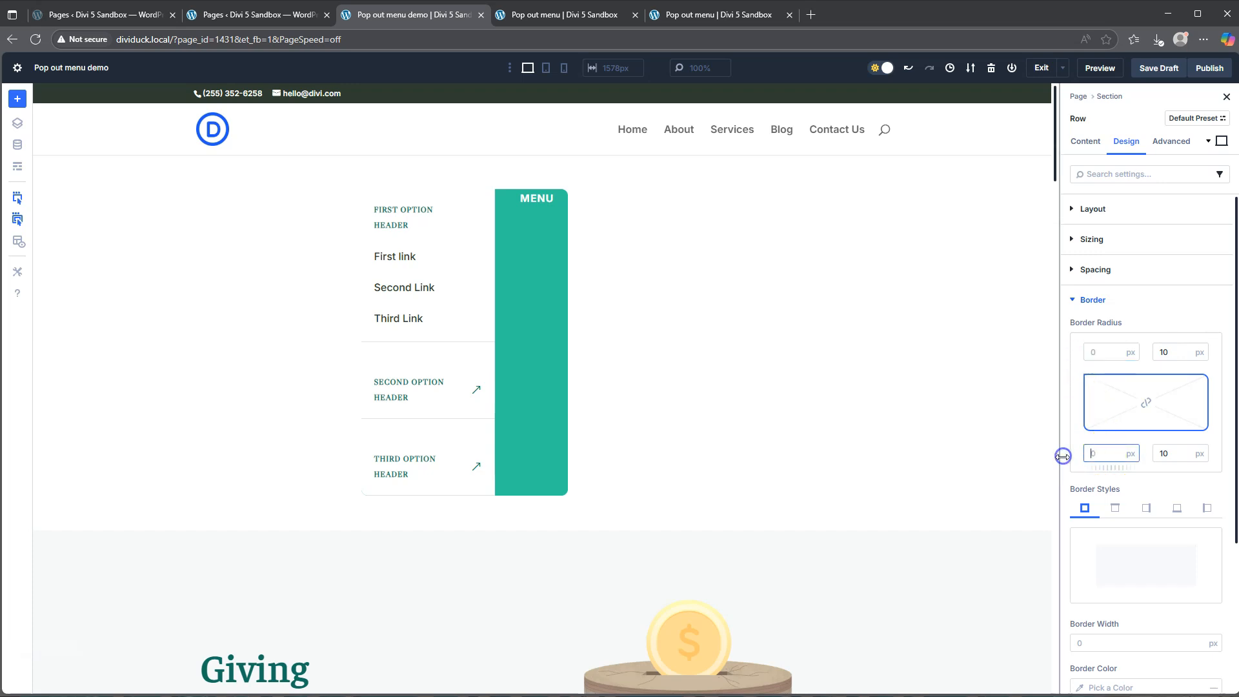
pyautogui.click(1092, 300)
# Set the row's top and bottom padding to 0 px for the Desktop view.
pyautogui.click(1091, 271)
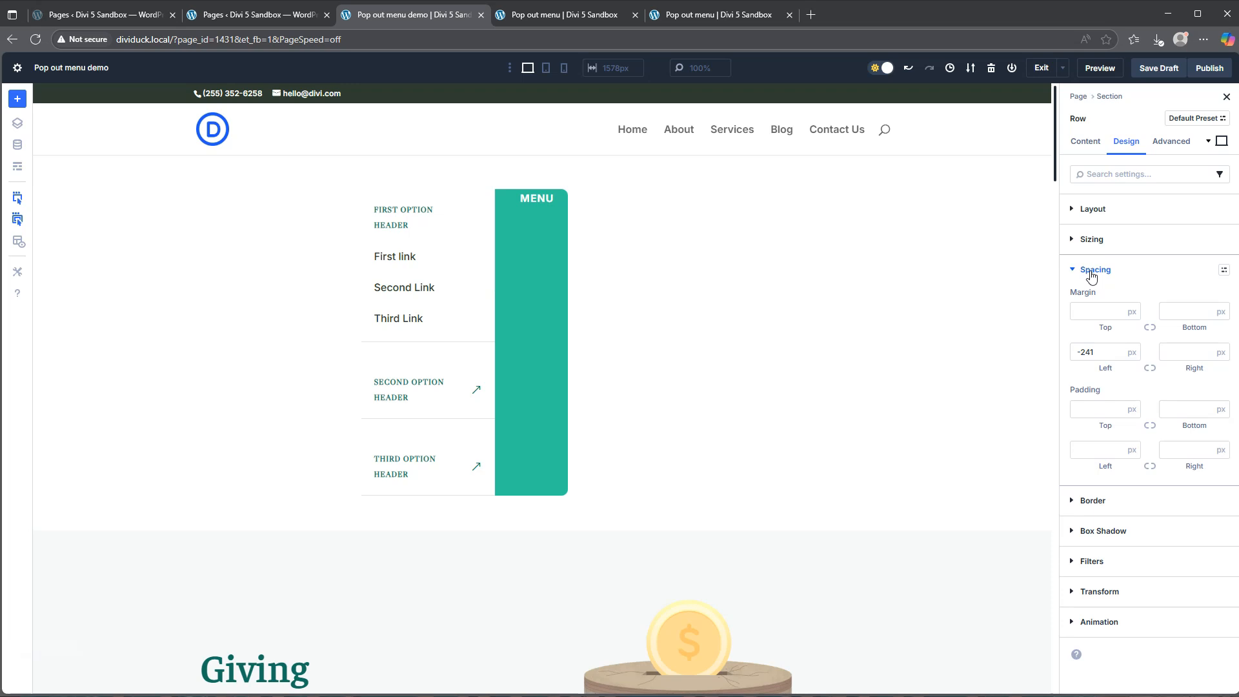
pyautogui.click(1091, 272)
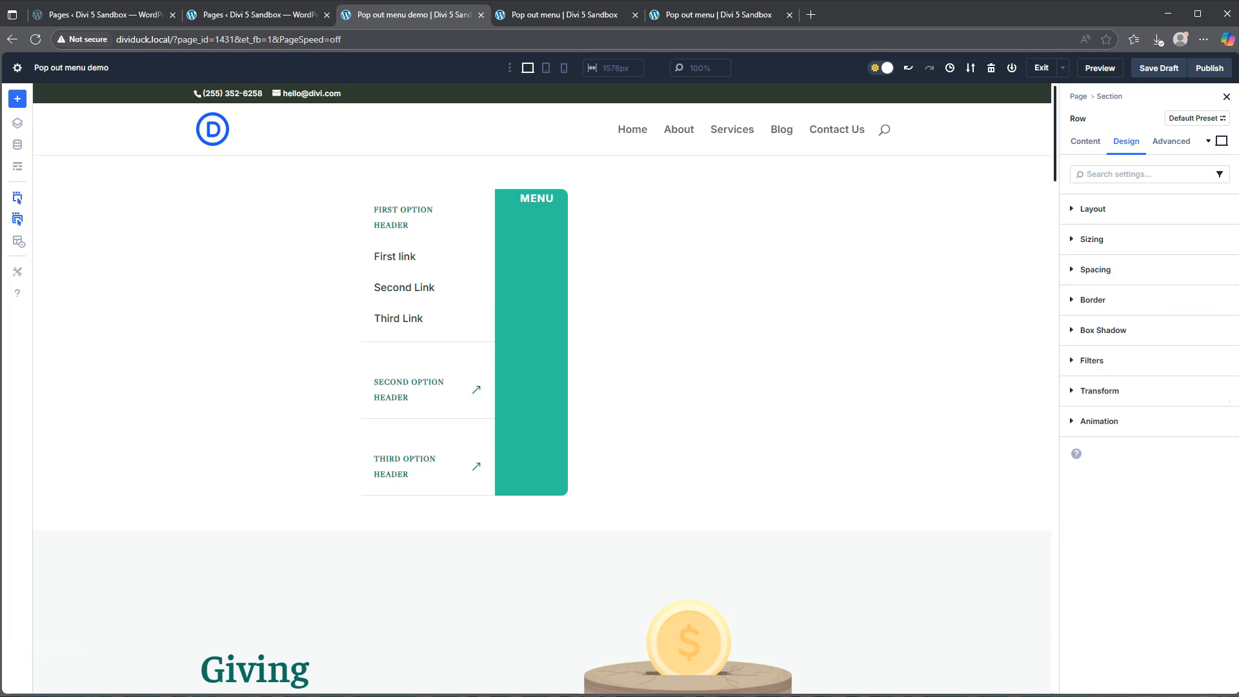
pyautogui.click(1116, 270)
pyautogui.click(1103, 411)
pyautogui.click(1175, 411)
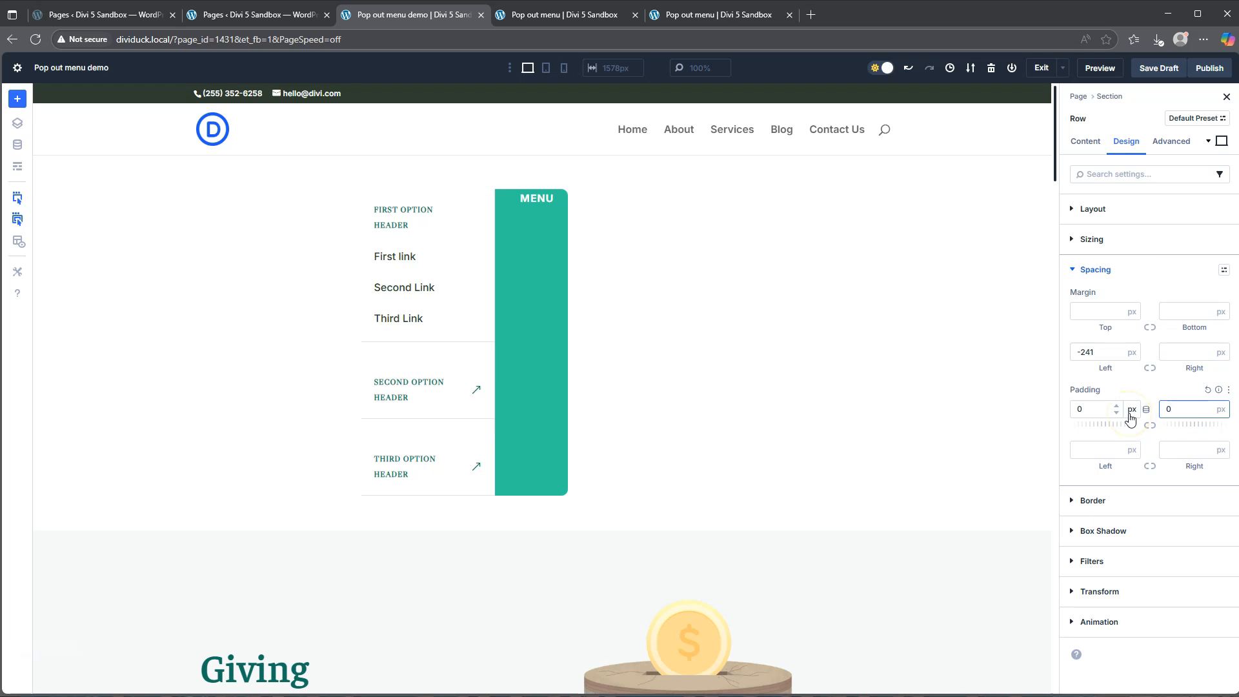
# Set the row layout's Justify Content to Center for the Desktop view.
pyautogui.click(1093, 209)
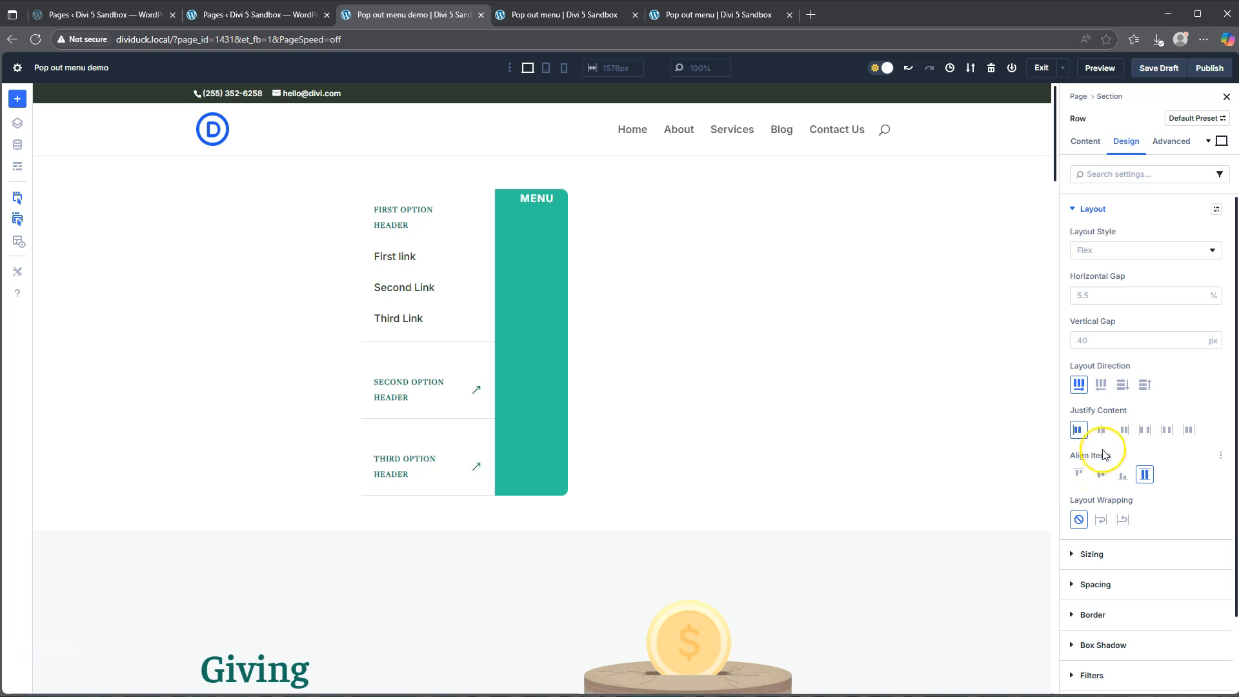
pyautogui.click(1102, 431)
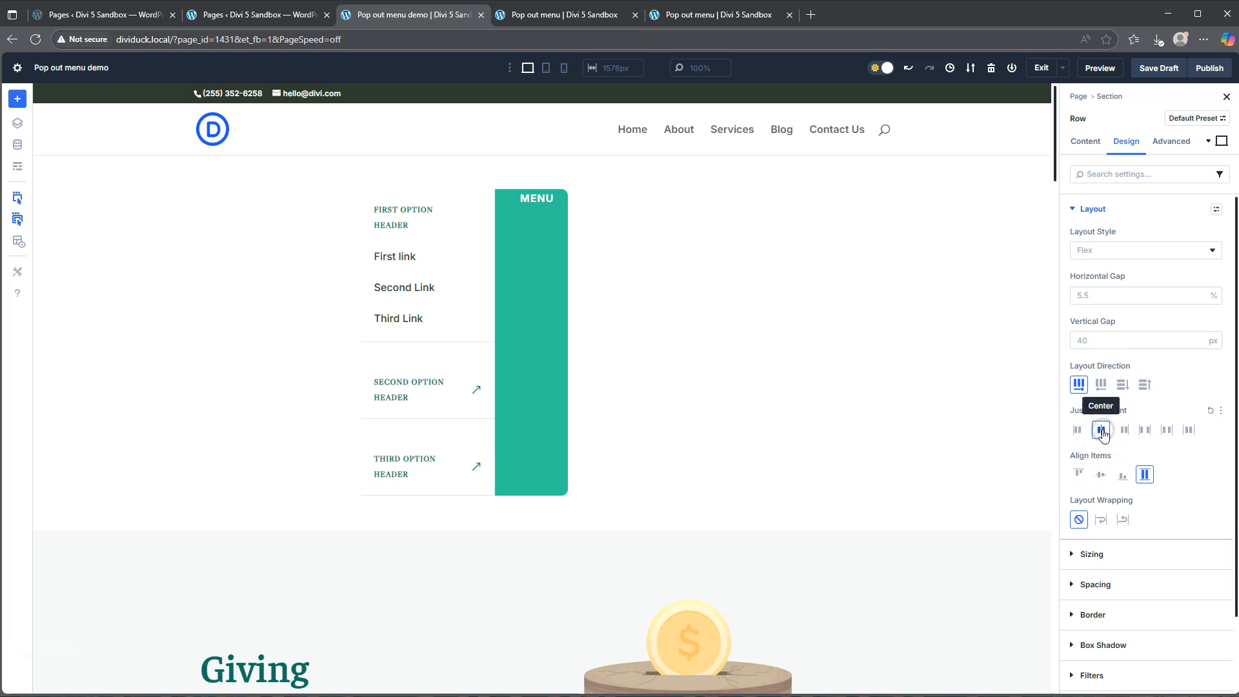
pyautogui.click(1100, 440)
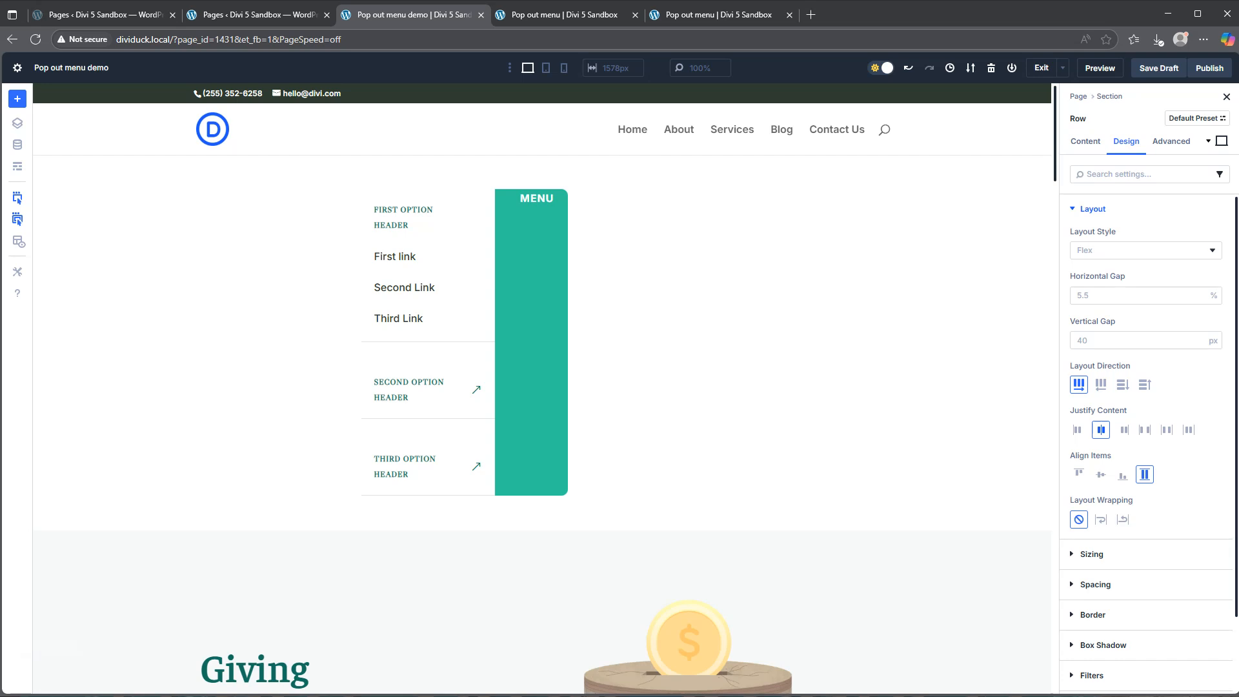
# Give the section containing the menu row the background color F7F9F9.
pyautogui.click(1086, 143)
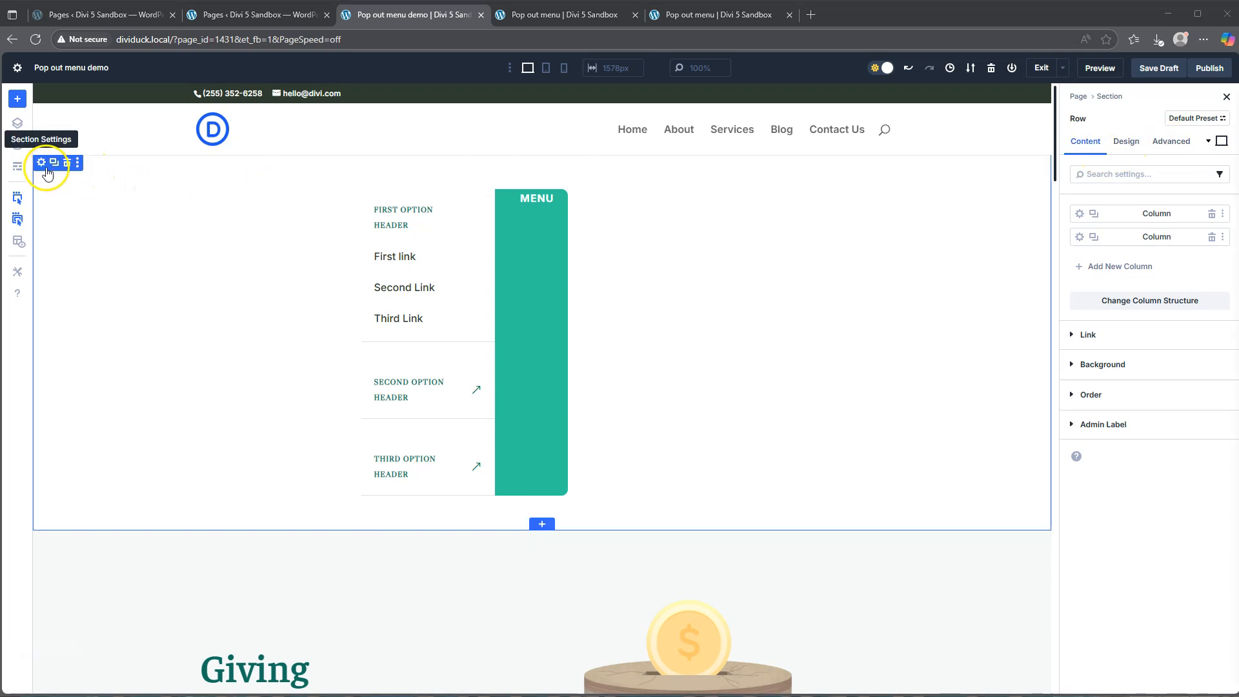
pyautogui.click(41, 165)
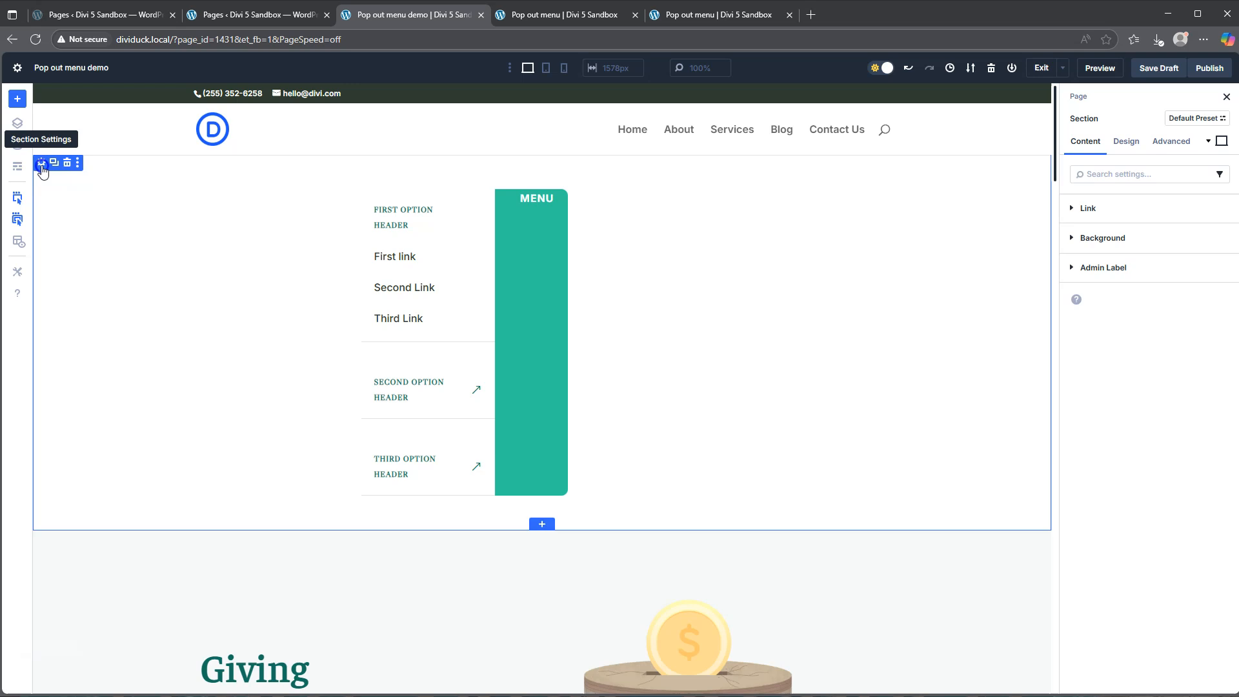
pyautogui.click(1135, 239)
pyautogui.click(1139, 369)
pyautogui.click(939, 490)
pyautogui.write('f7f9f9')
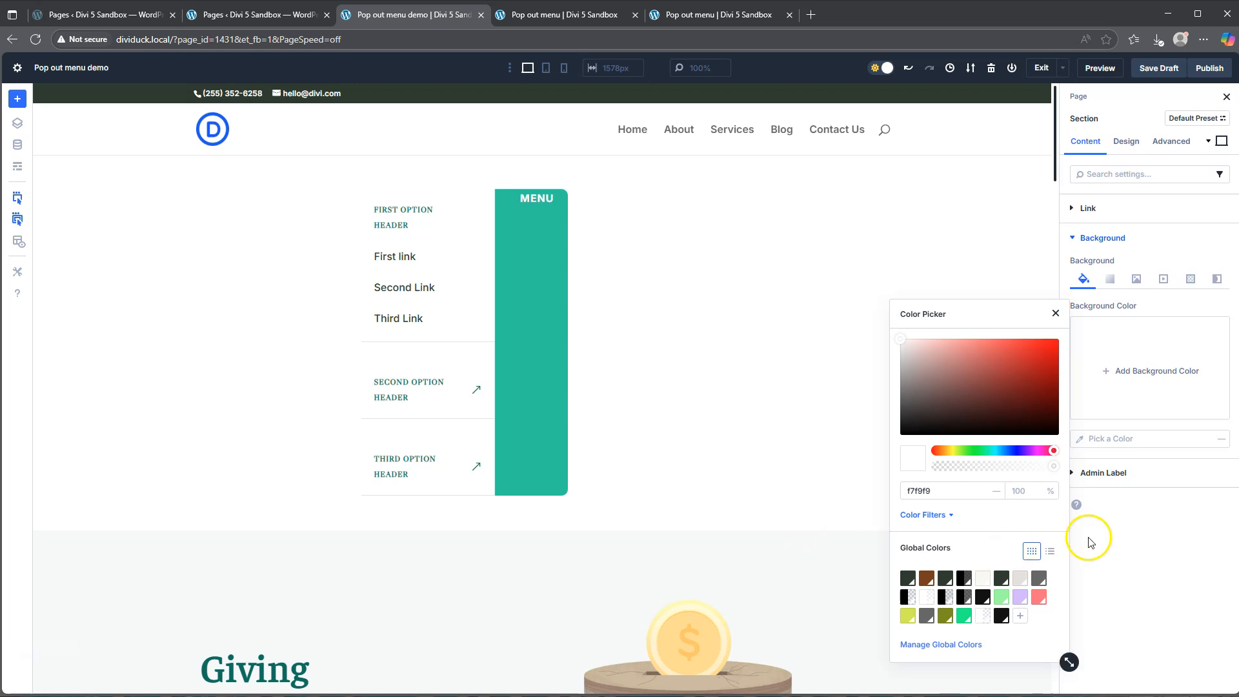
pyautogui.click(982, 519)
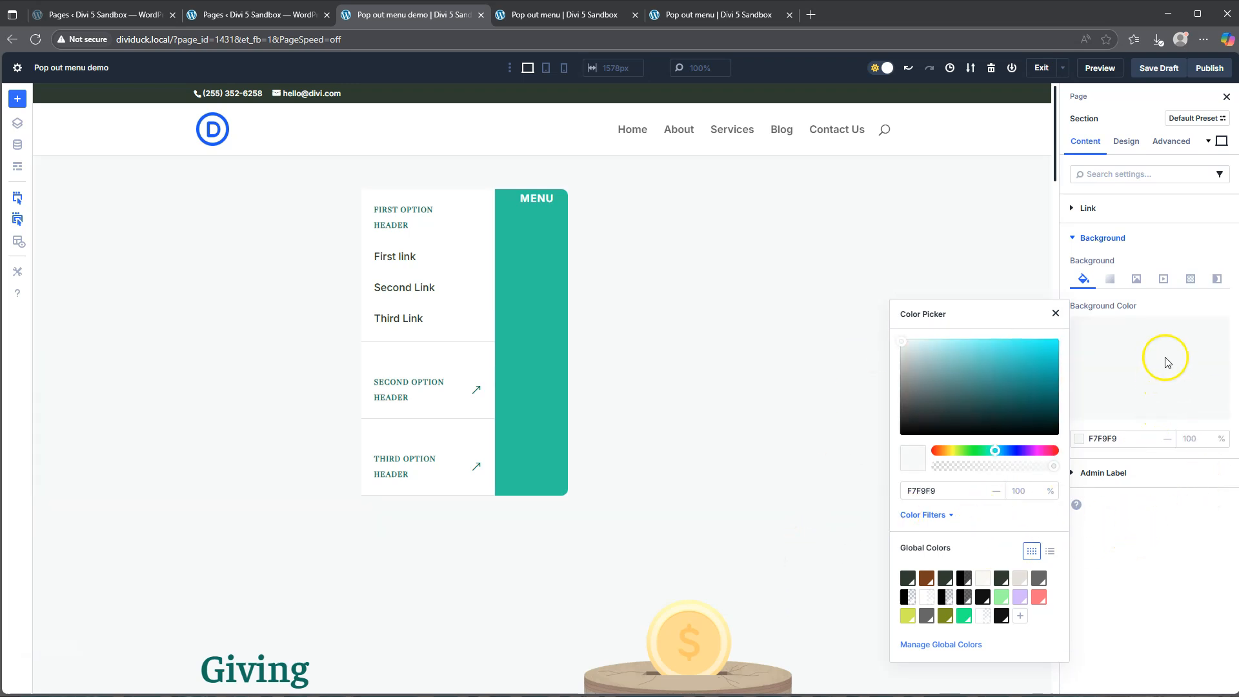
pyautogui.click(1164, 238)
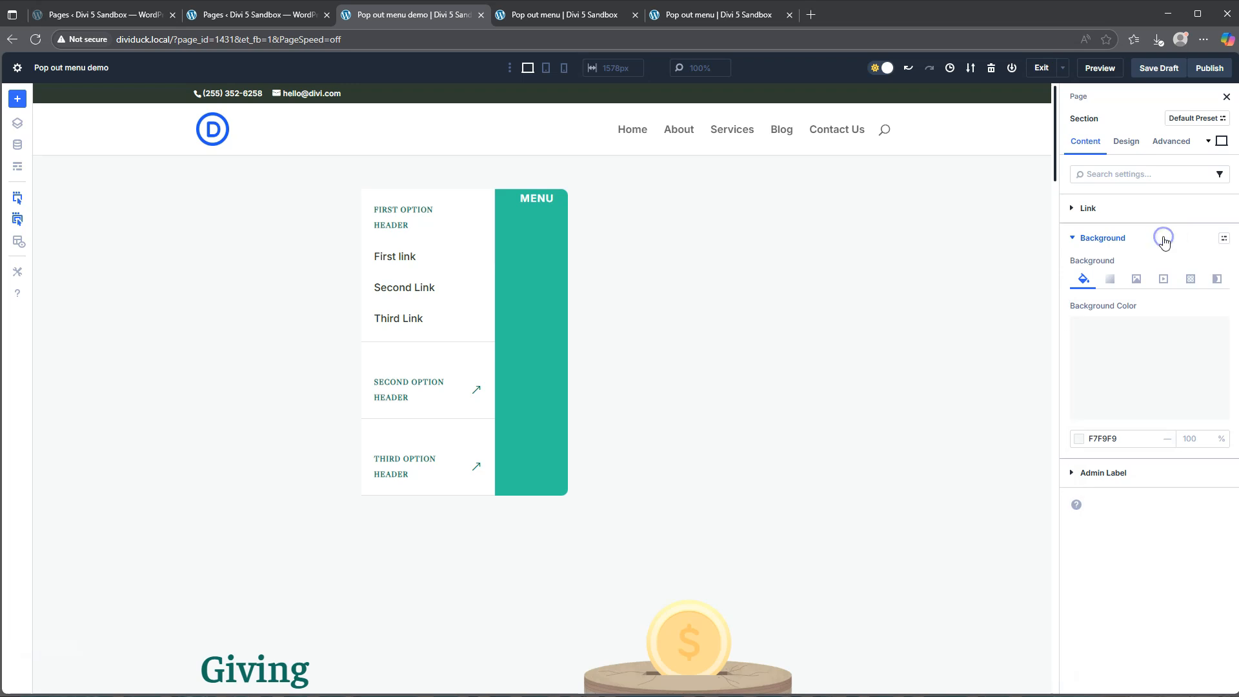
# Set the section's top and bottom margins and its top and bottom padding to 0 px for the Desktop view.
pyautogui.click(1127, 142)
pyautogui.click(1101, 300)
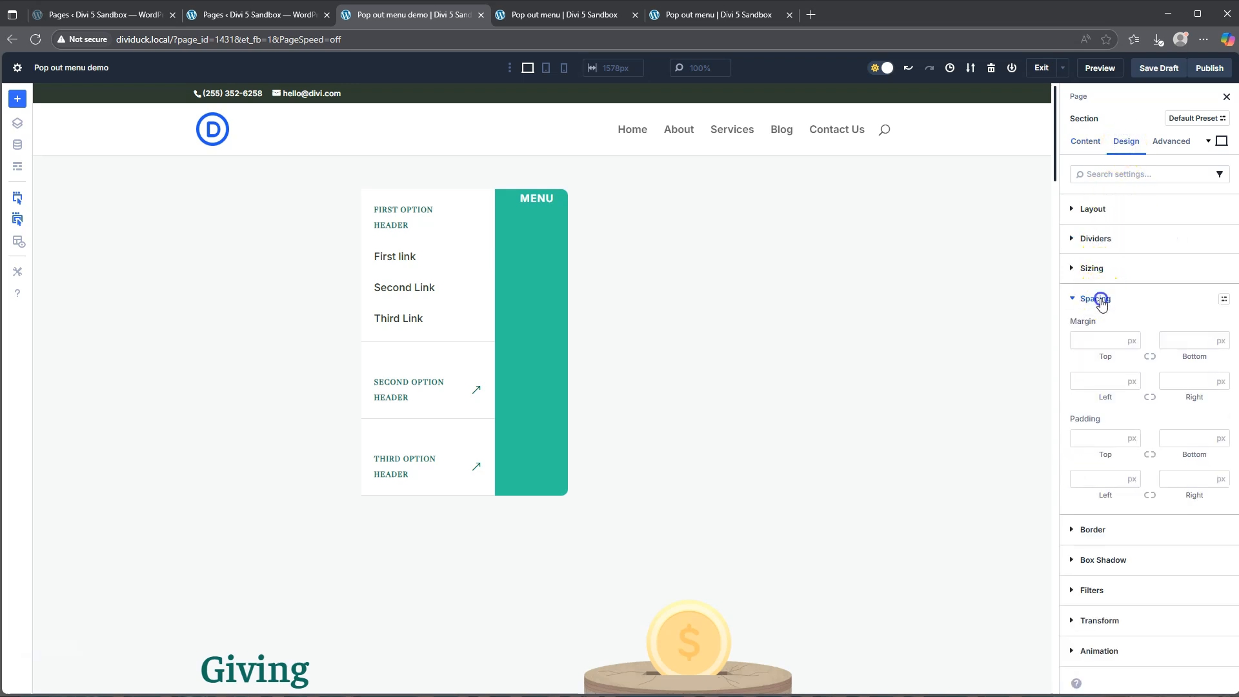
pyautogui.click(1098, 345)
pyautogui.click(1098, 345)
pyautogui.write('0')
pyautogui.click(1184, 340)
pyautogui.write('0')
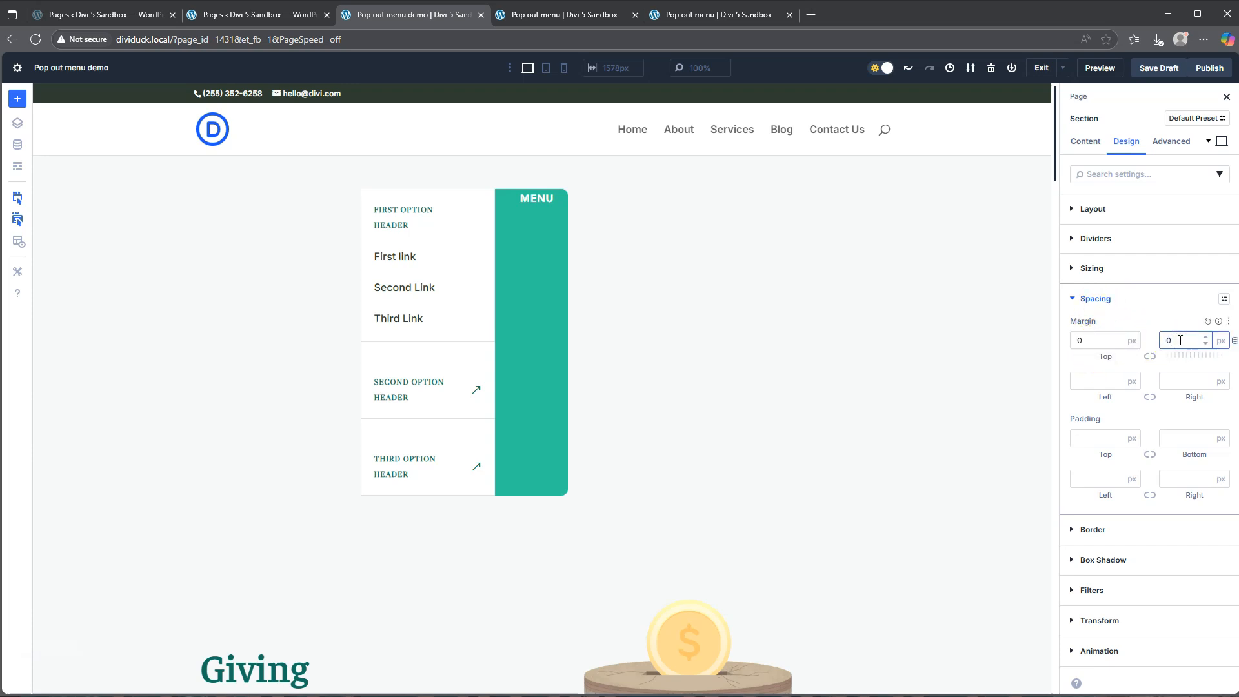
pyautogui.click(1097, 437)
pyautogui.write('0')
pyautogui.click(1177, 439)
pyautogui.write('0')
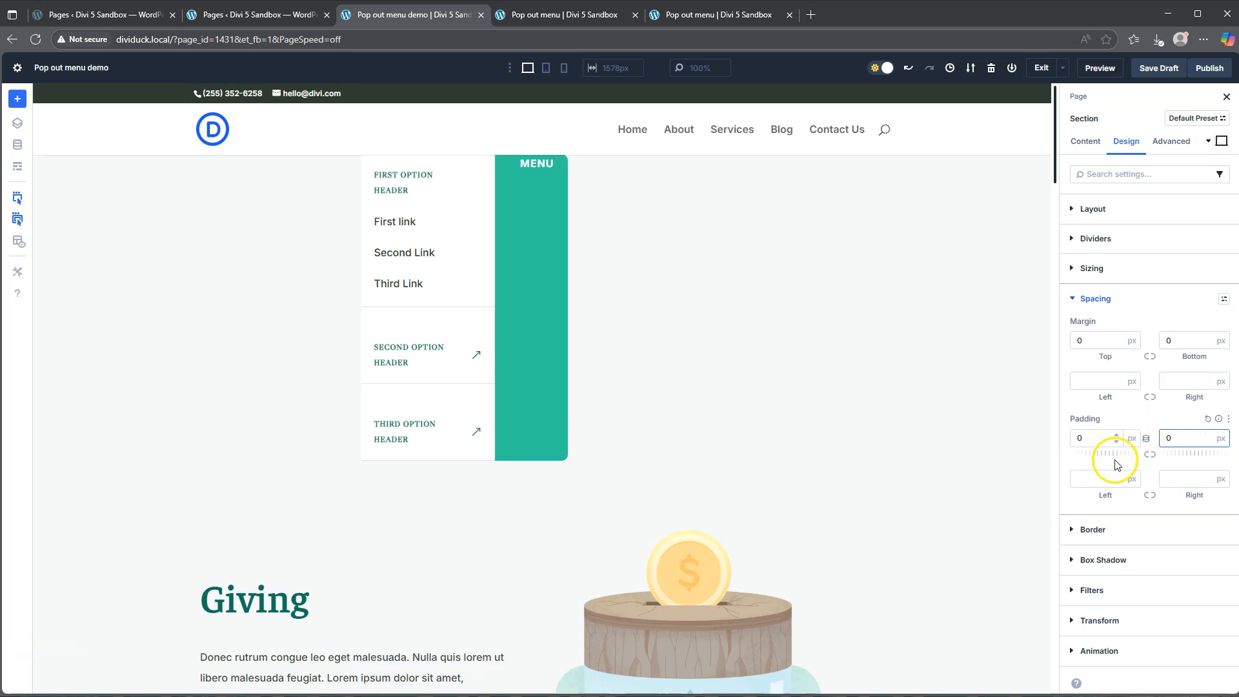
# For the Tablet view, set the section's top and bottom padding to 5%.
pyautogui.click(1216, 148)
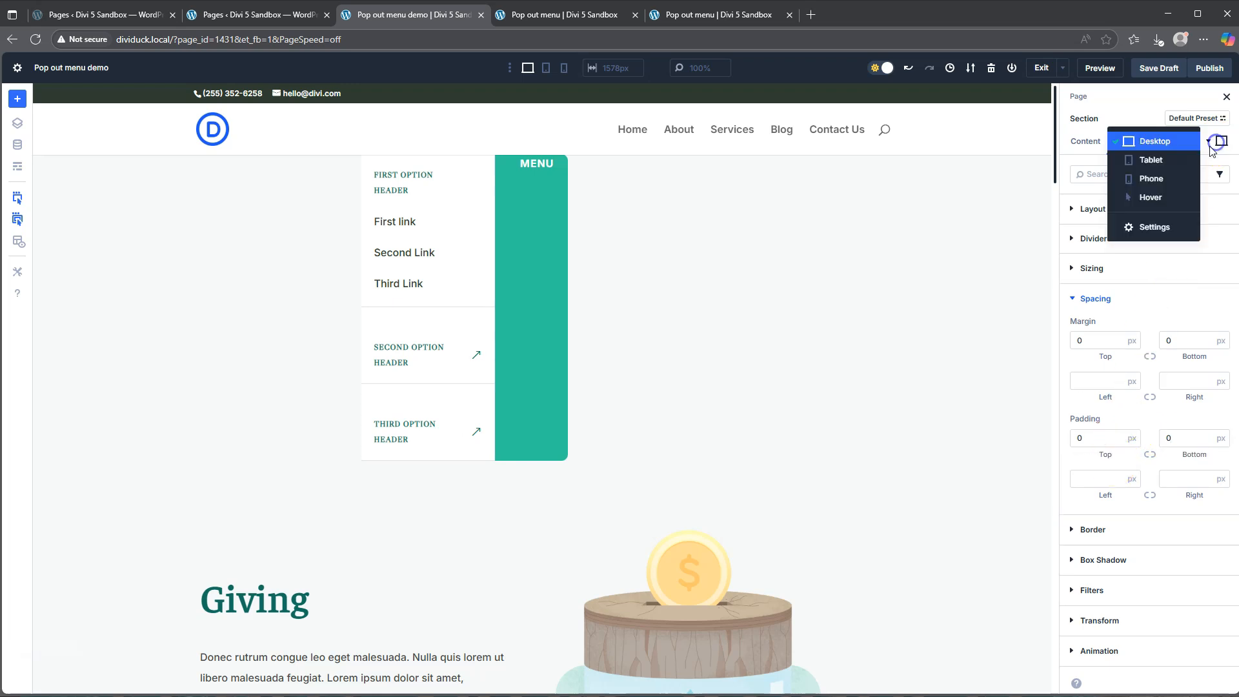
pyautogui.click(1169, 162)
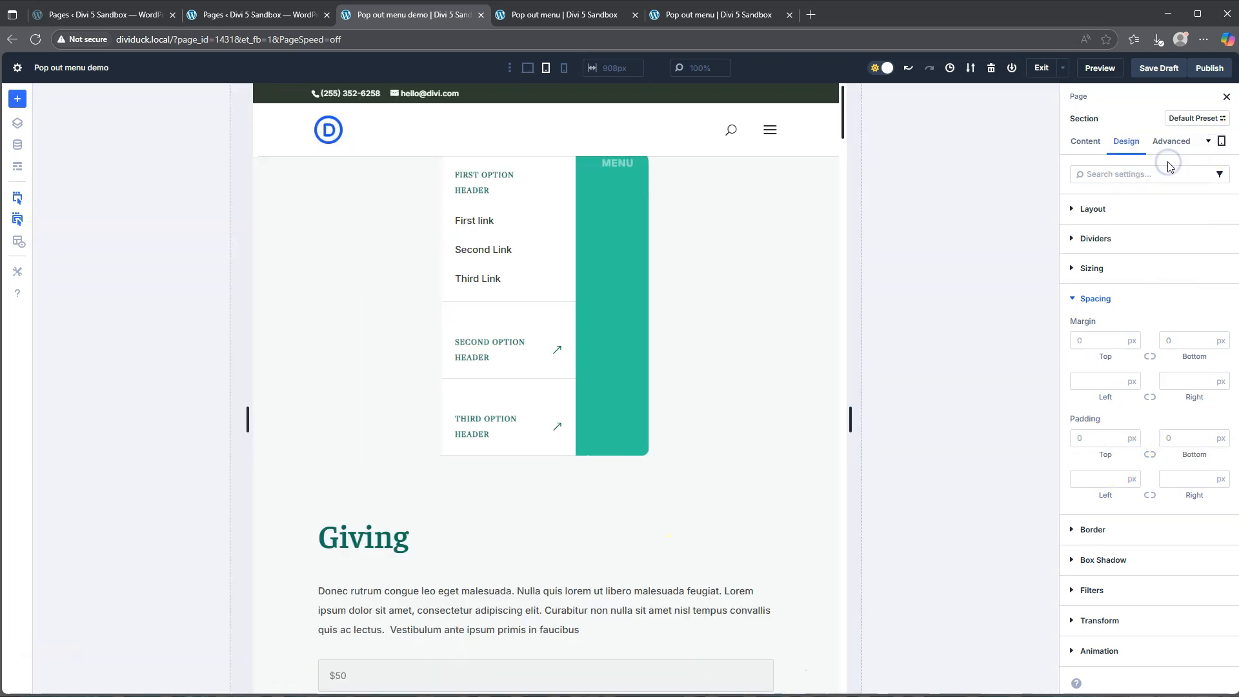
pyautogui.click(1097, 439)
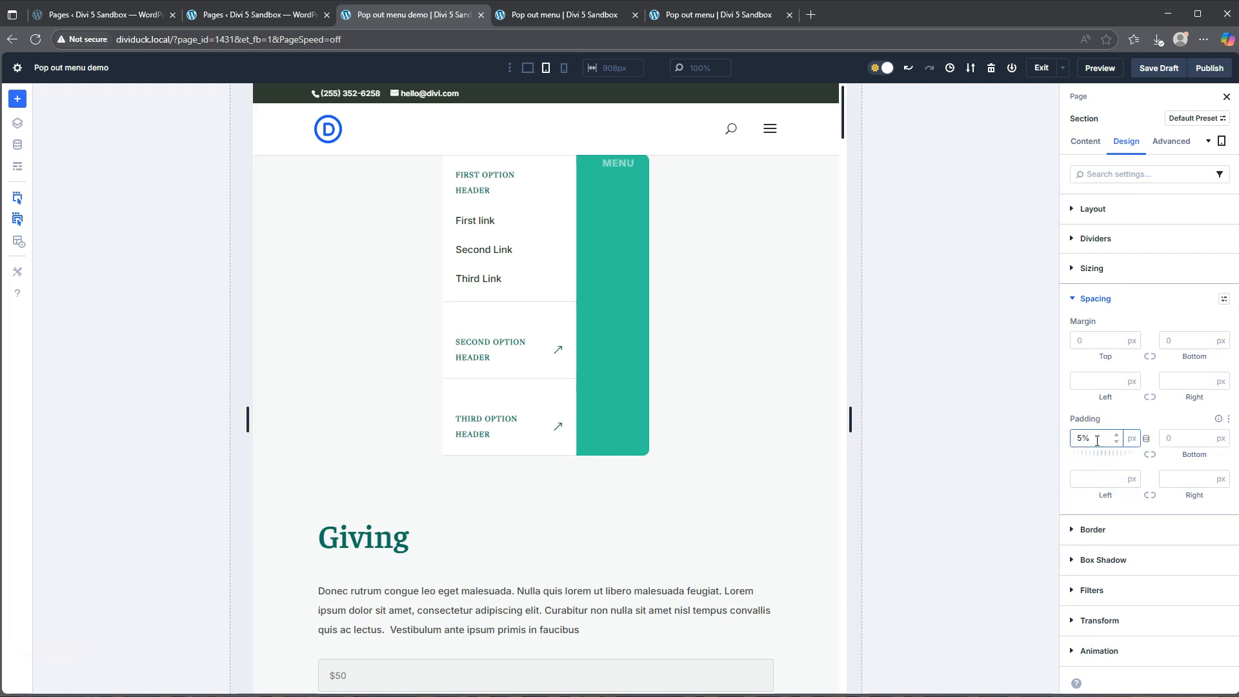
pyautogui.write('5%')
pyautogui.click(1183, 440)
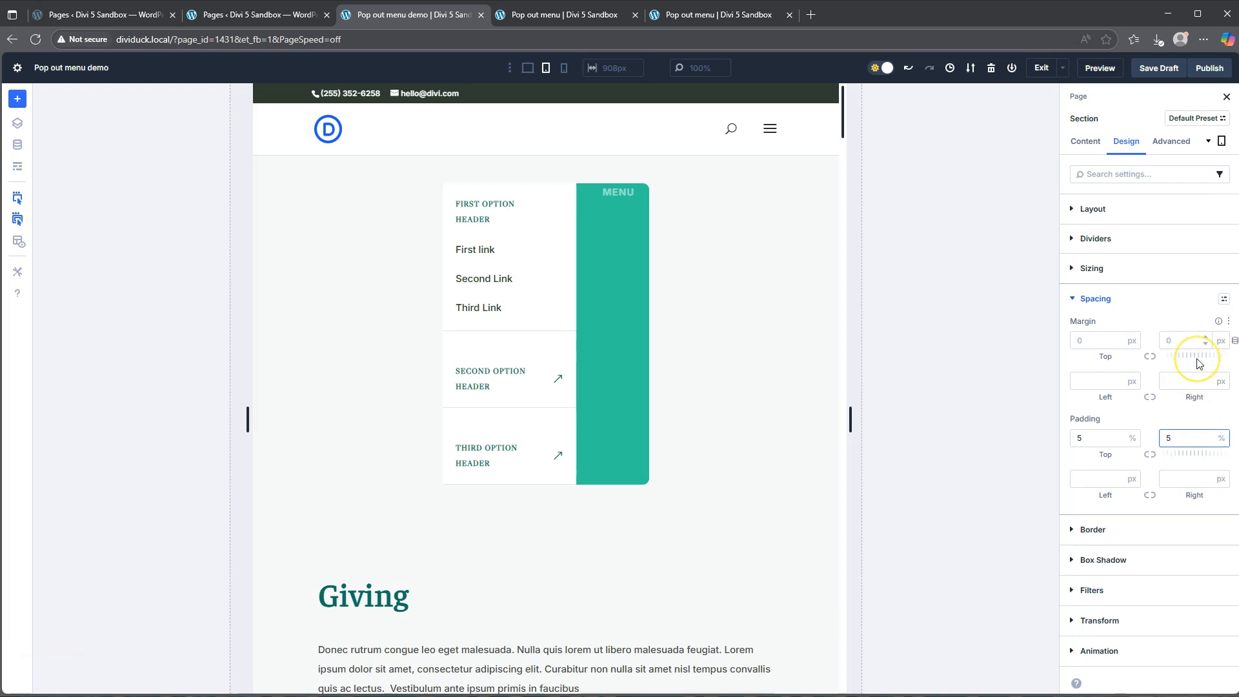
pyautogui.click(1097, 299)
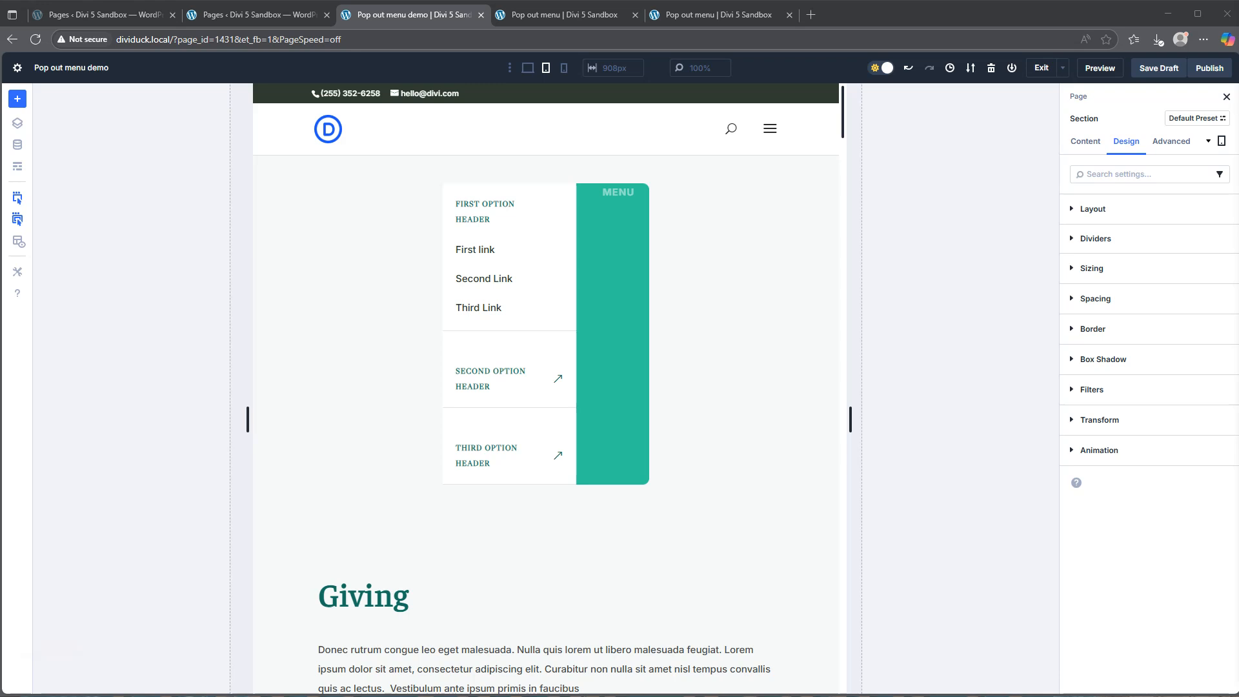
# Return to the Desktop view and give the section the CSS ID float.
pyautogui.click(1172, 141)
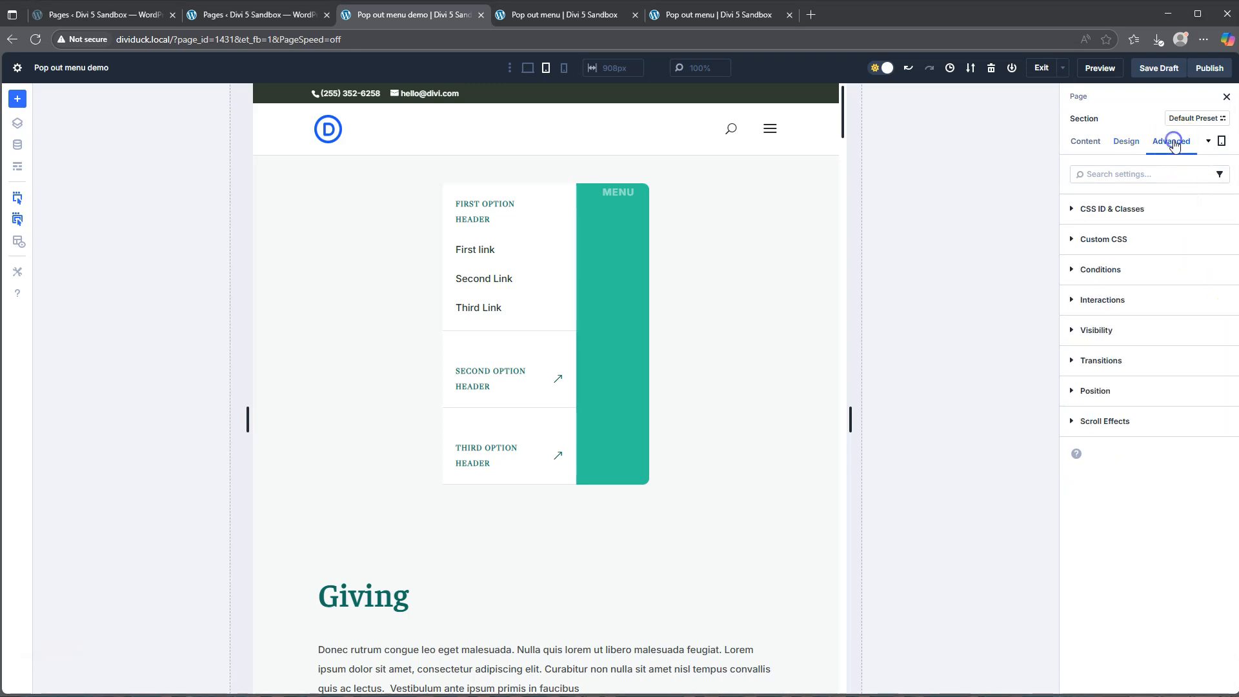
pyautogui.click(1104, 210)
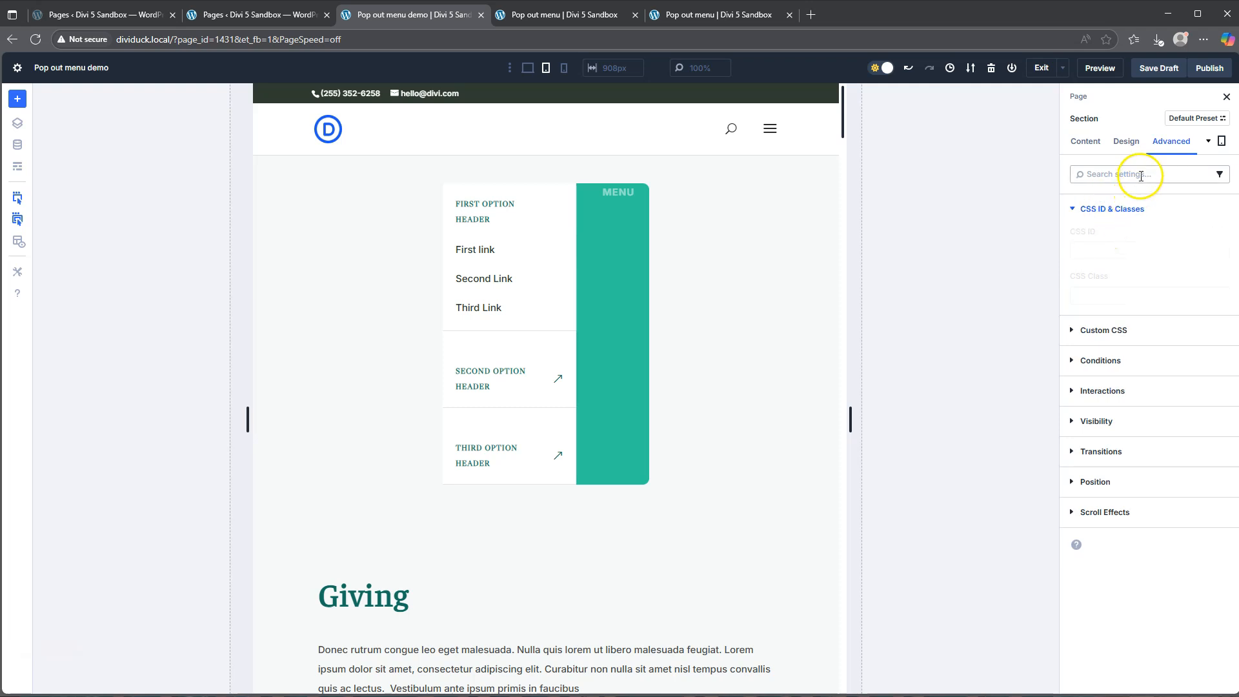
pyautogui.click(1125, 145)
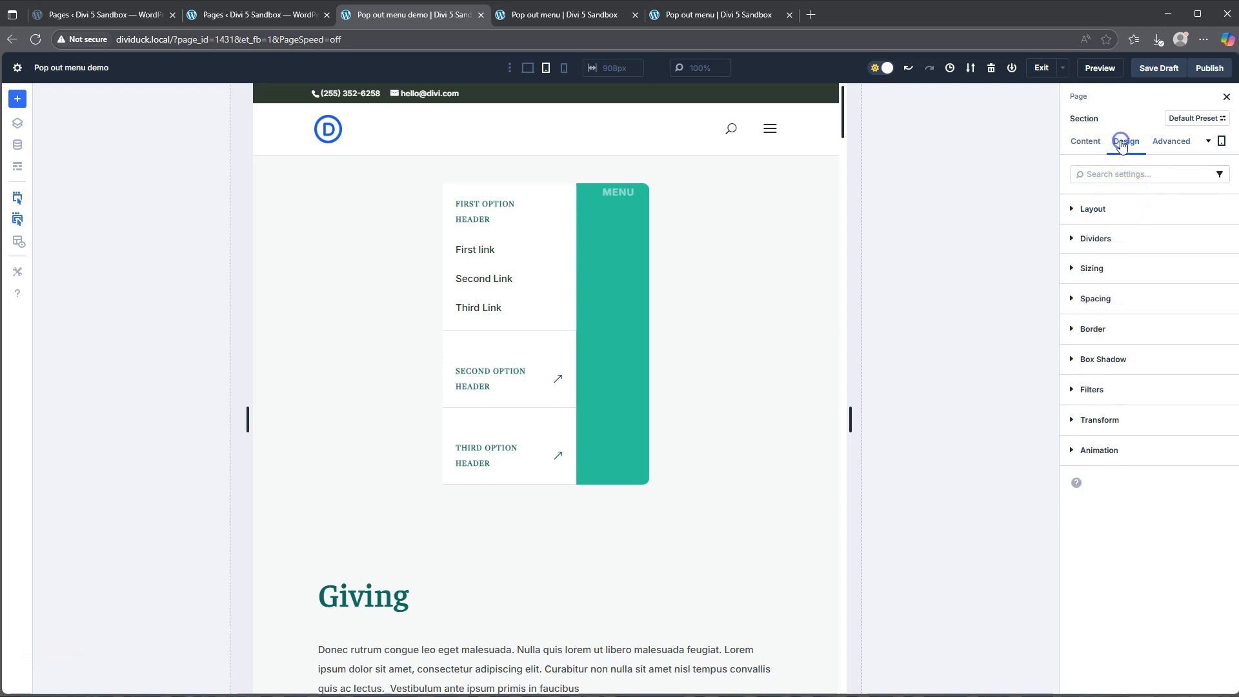
pyautogui.click(1222, 141)
pyautogui.click(1153, 122)
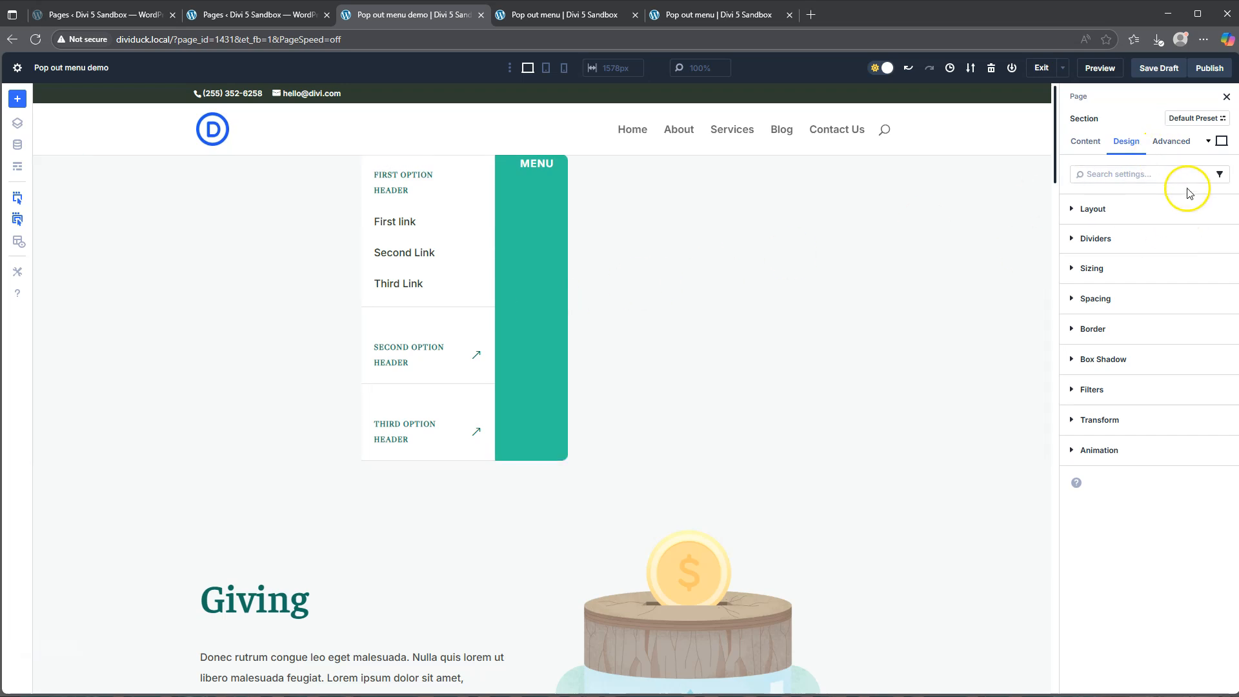
pyautogui.click(1107, 210)
pyautogui.click(1171, 150)
pyautogui.click(1099, 251)
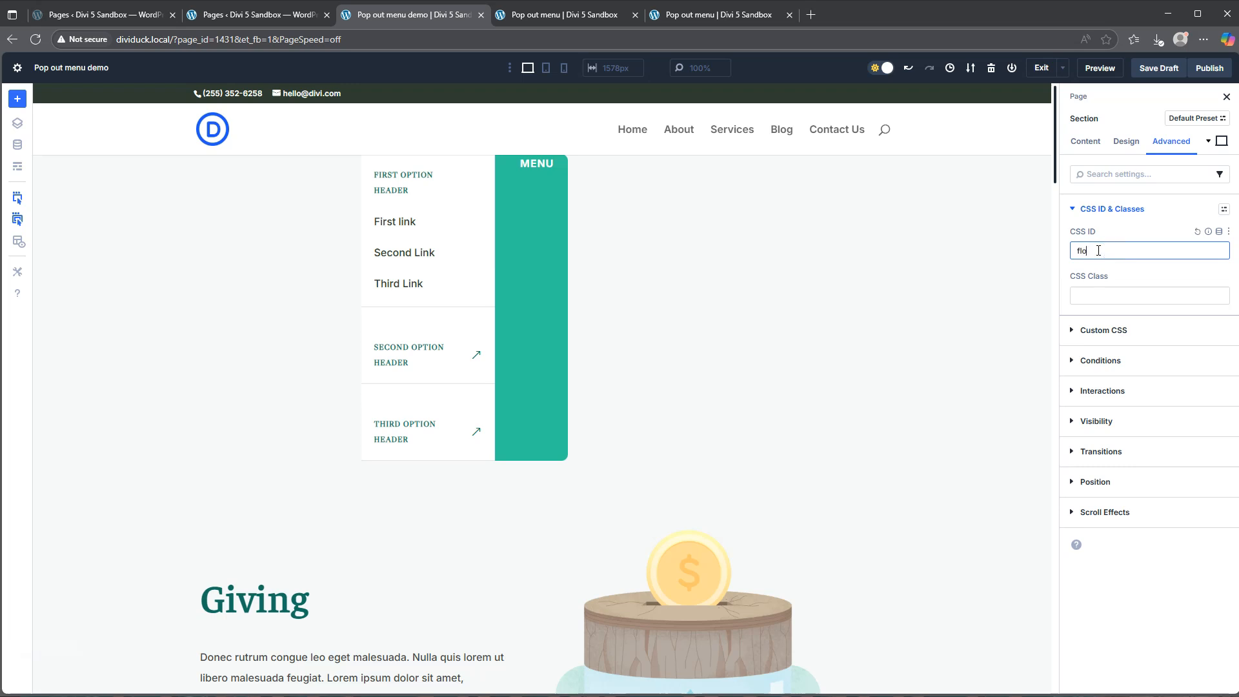
# Add free-form CSS to the section that fixes #float at top 200px, left 0px with z-index 99998 for screens at least 981px wide.
pyautogui.click(1104, 328)
pyautogui.click(1097, 373)
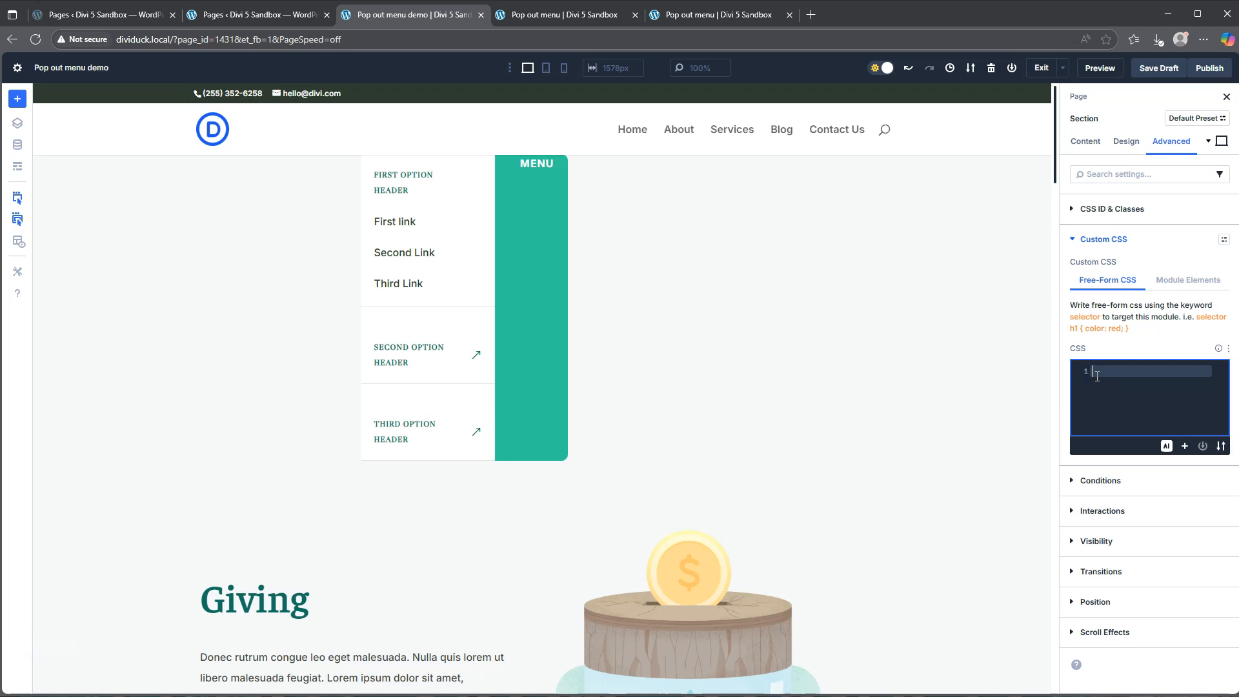
pyautogui.write('@media (min-width: 981px) {   #float {     position: fixed;     top: 200px;     left: 0px;     z-index: 99998;   } }')
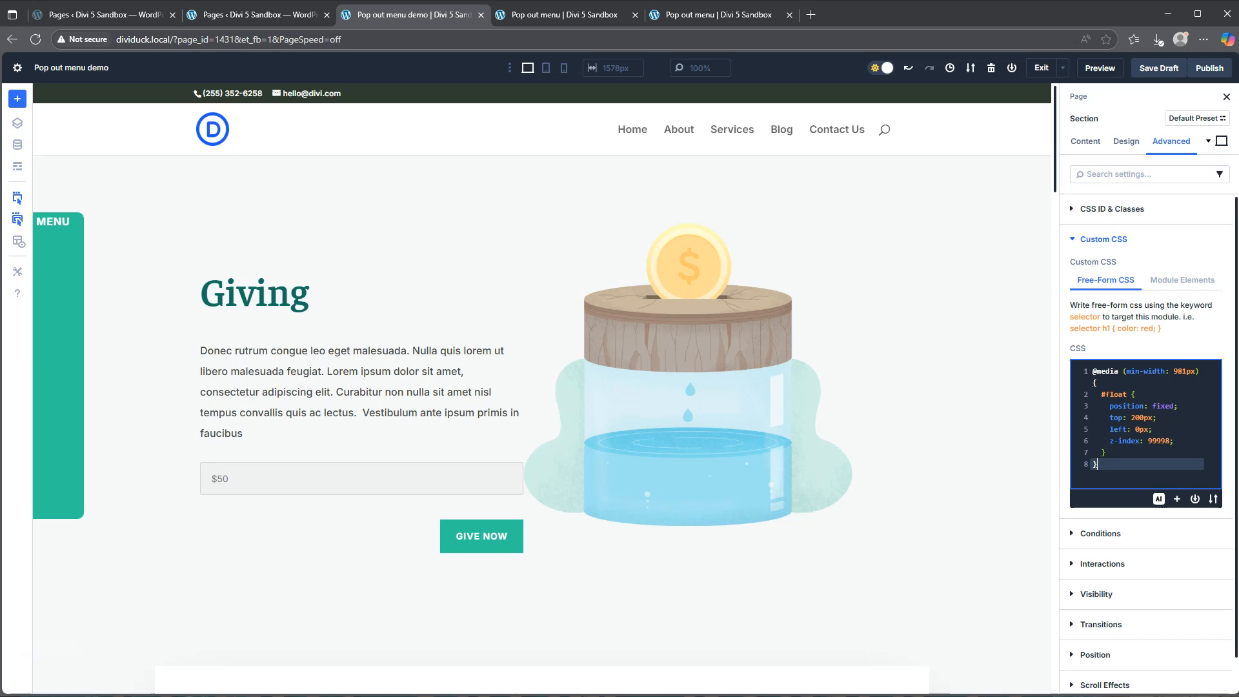
# Save the page as a draft and open its preview.
pyautogui.click(1155, 70)
pyautogui.click(1155, 70)
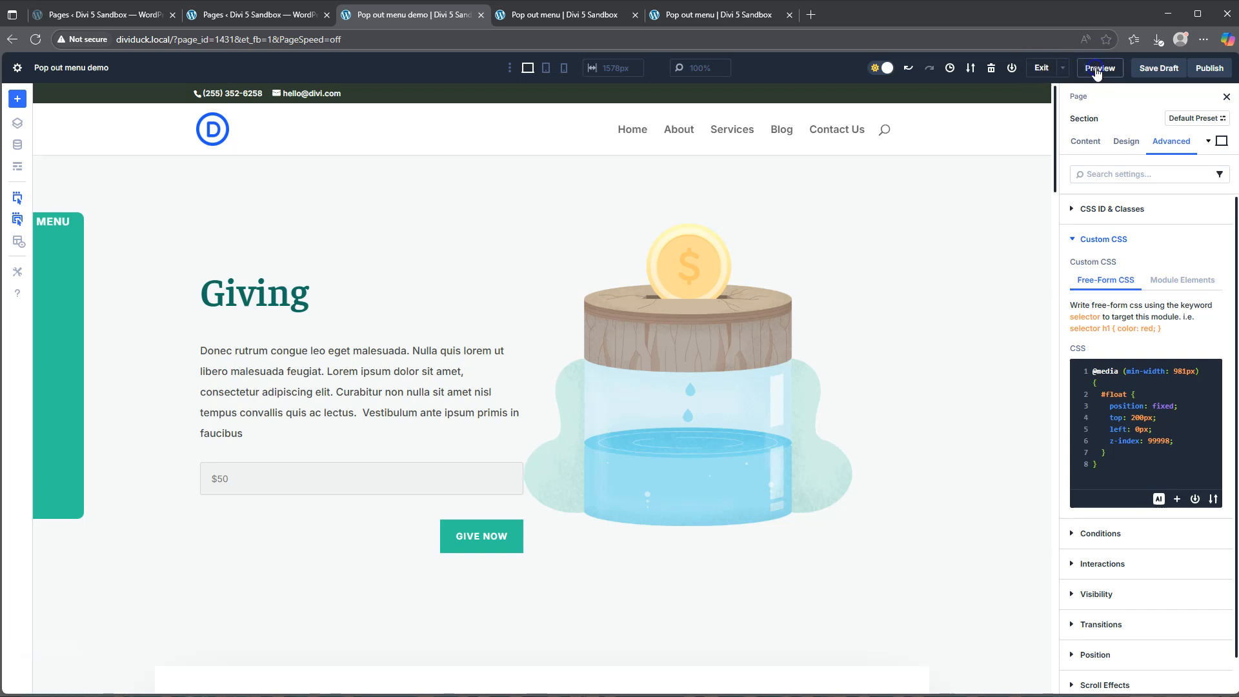
pyautogui.click(1097, 70)
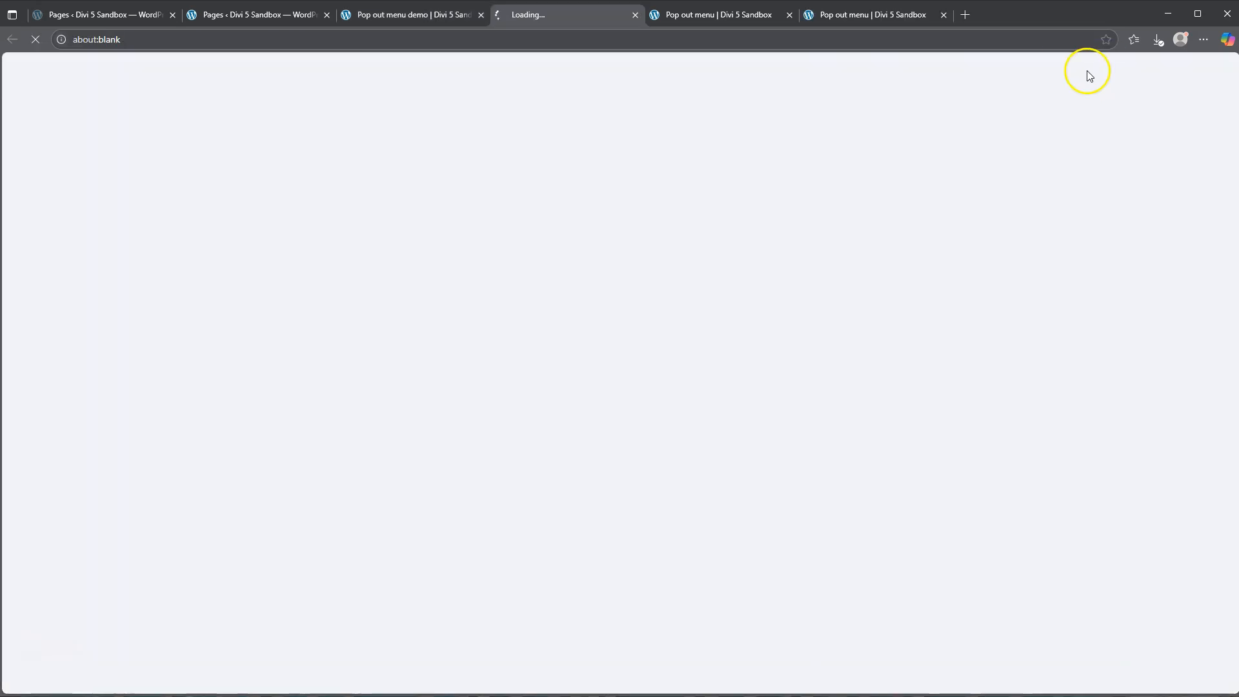
# Slide out the pop-out menu in the preview and expand its option headers in turn, finishing with the first one, to test the accordion.
pyautogui.click(37, 233)
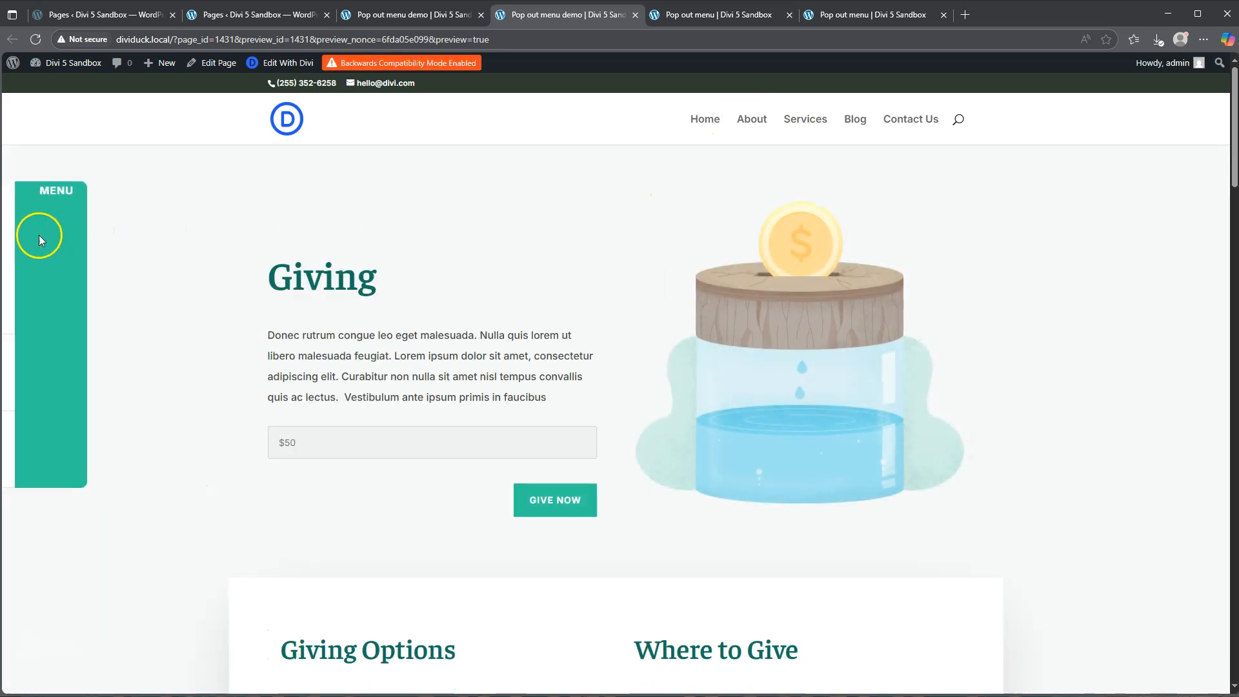
pyautogui.click(38, 381)
pyautogui.click(44, 452)
pyautogui.click(36, 282)
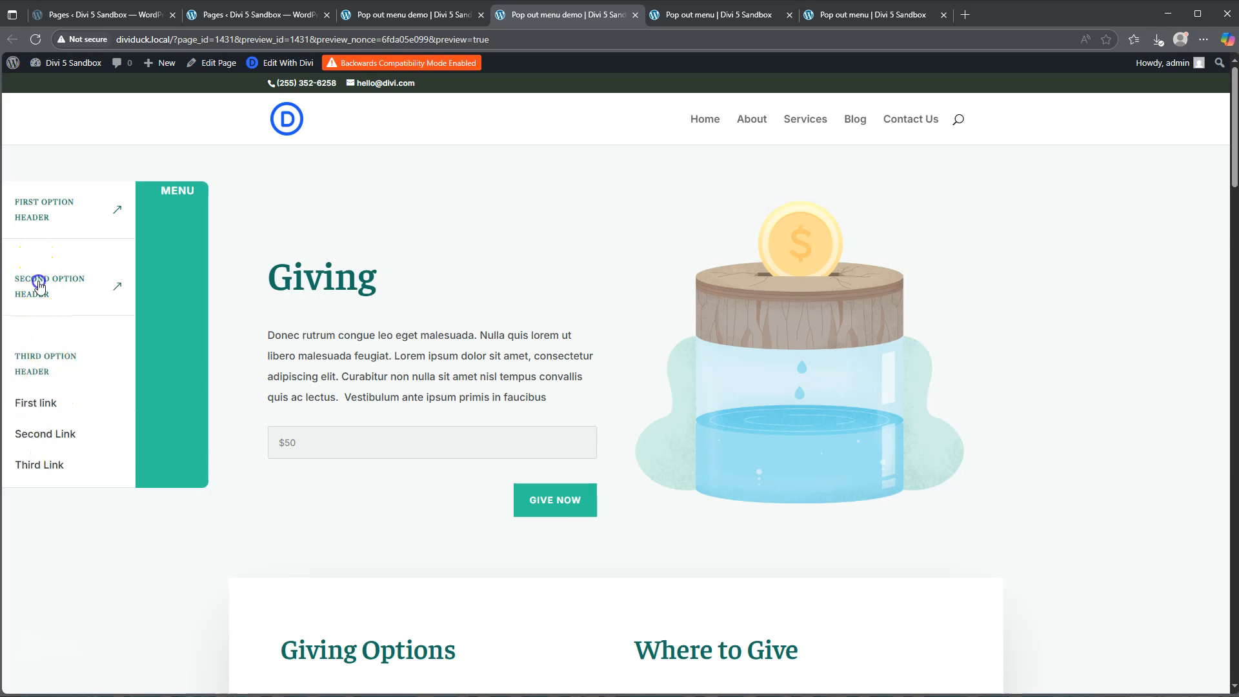
pyautogui.click(40, 210)
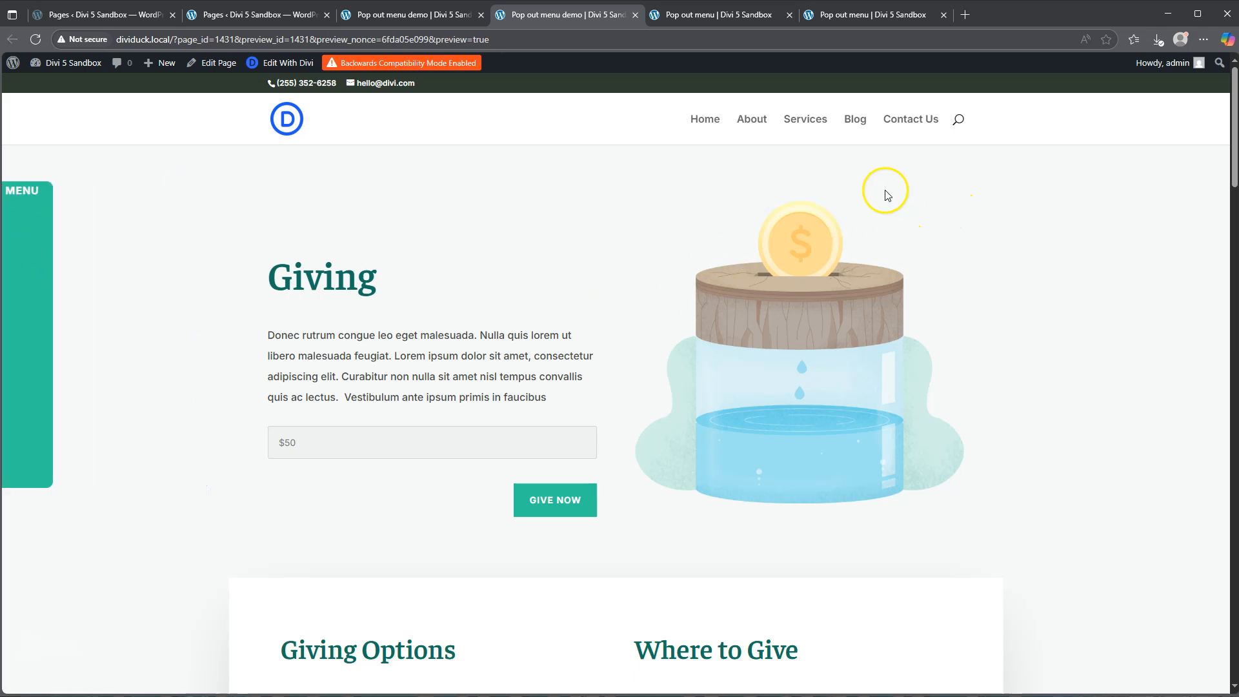
# Return to the builder and set the section's layout to Column direction with Justify Content set to Center.
pyautogui.click(480, 7)
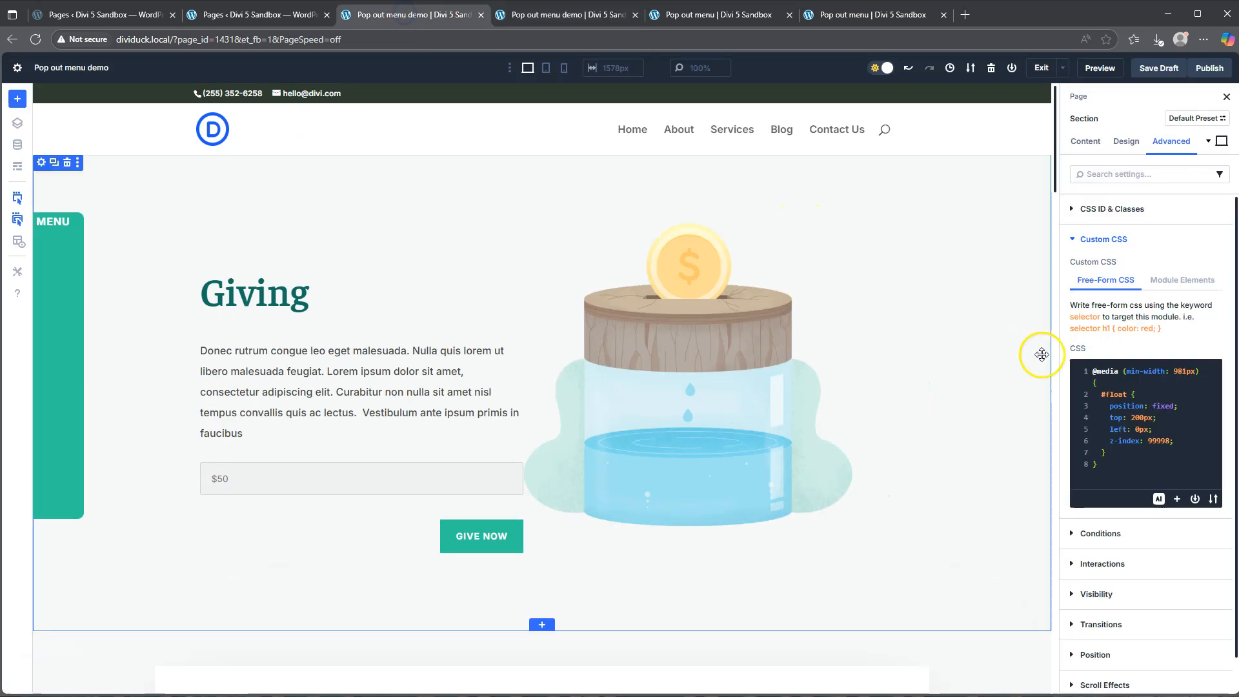
pyautogui.click(1090, 239)
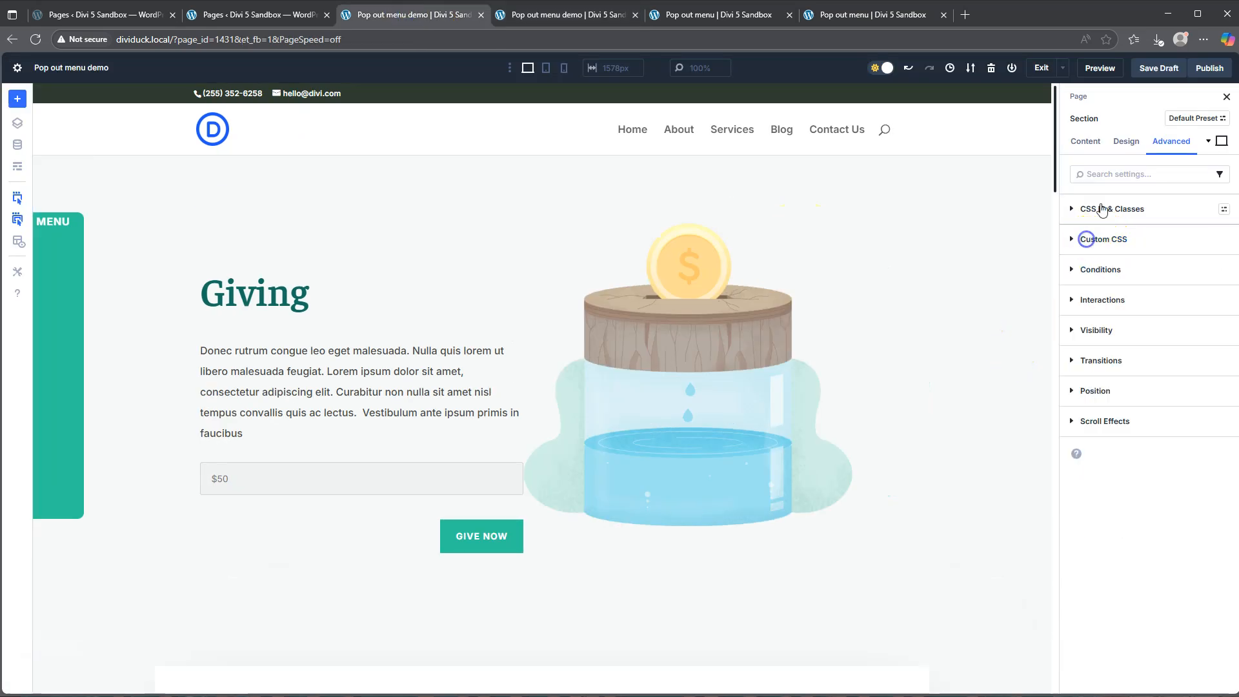
pyautogui.click(1127, 140)
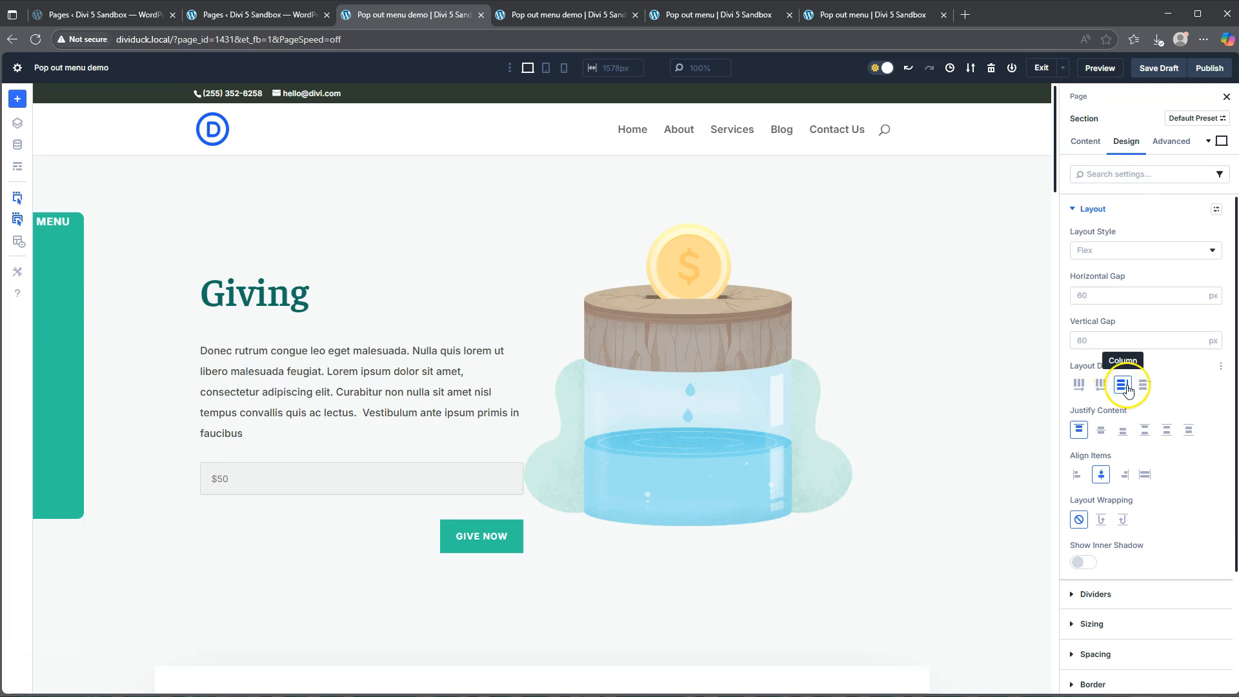
pyautogui.click(1080, 384)
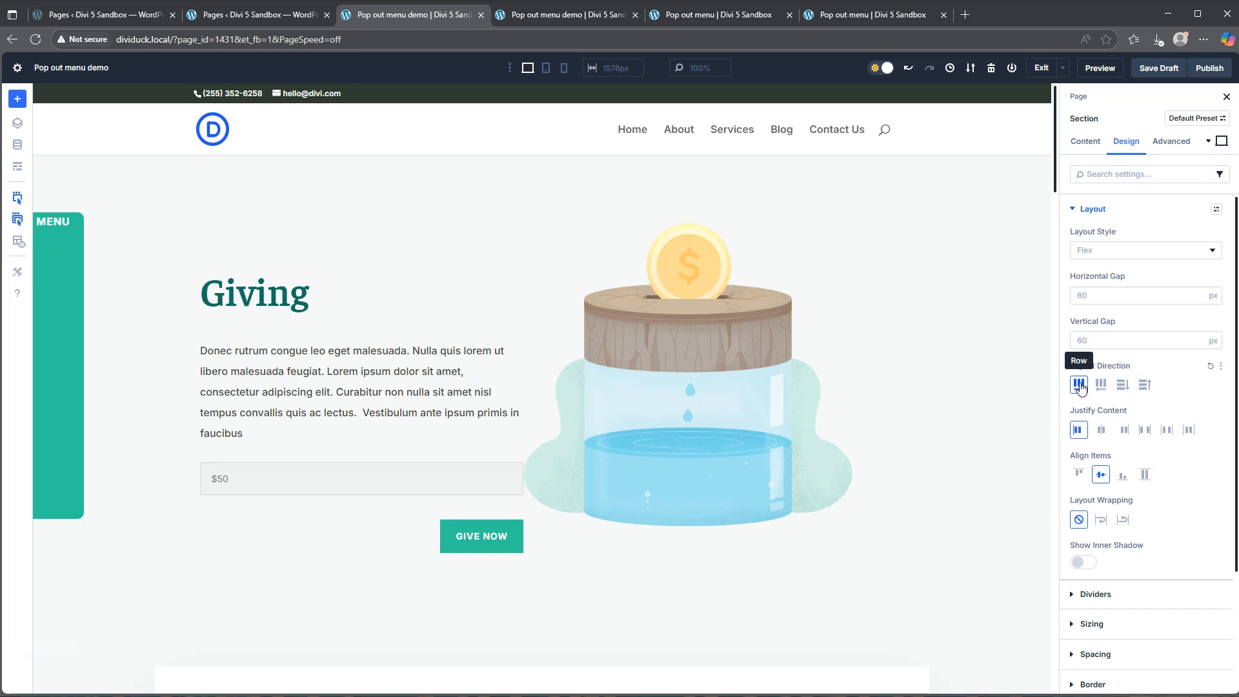
pyautogui.click(1123, 384)
pyautogui.click(1078, 430)
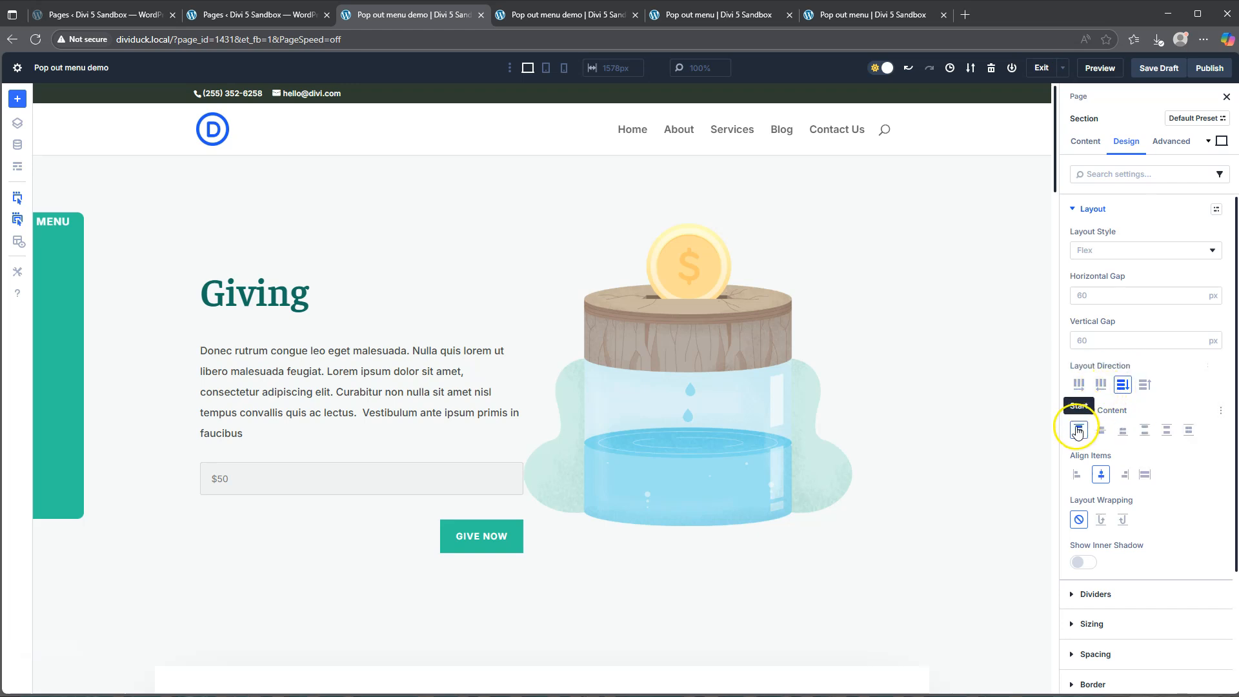
pyautogui.click(1102, 432)
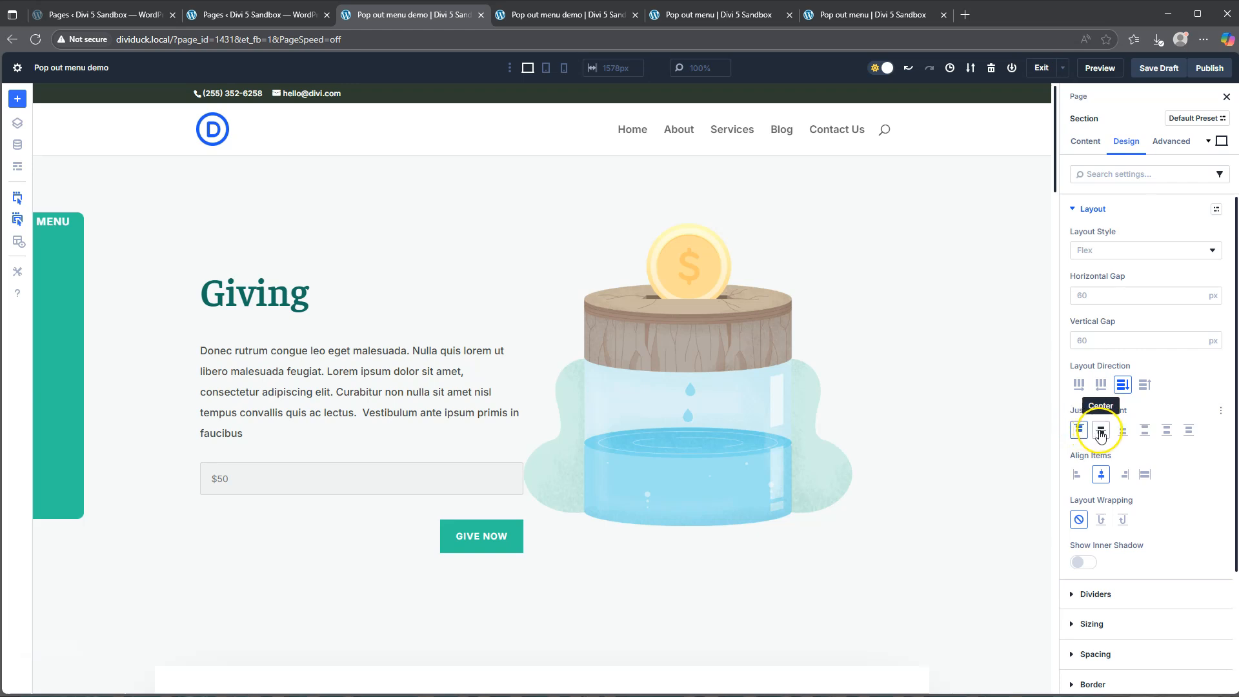
pyautogui.click(1102, 432)
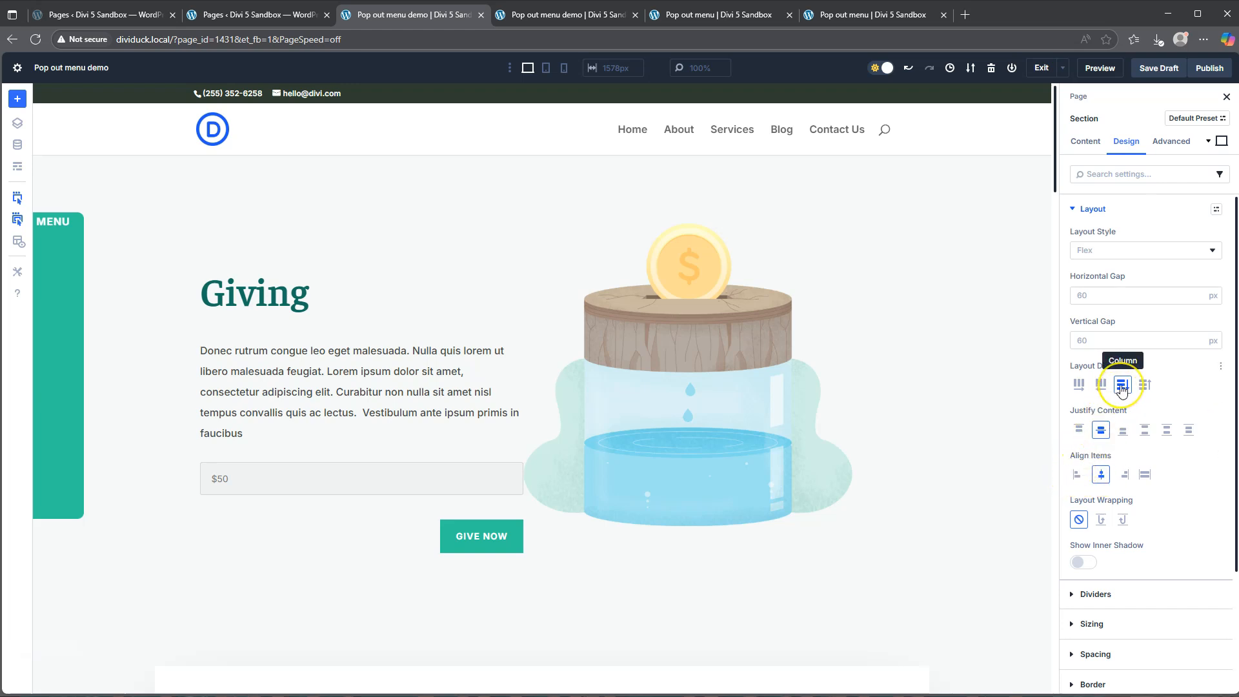
# Set the pop-out menu row's layout to Column direction, with Align Items and Justify Content both set to Start.
pyautogui.click(54, 244)
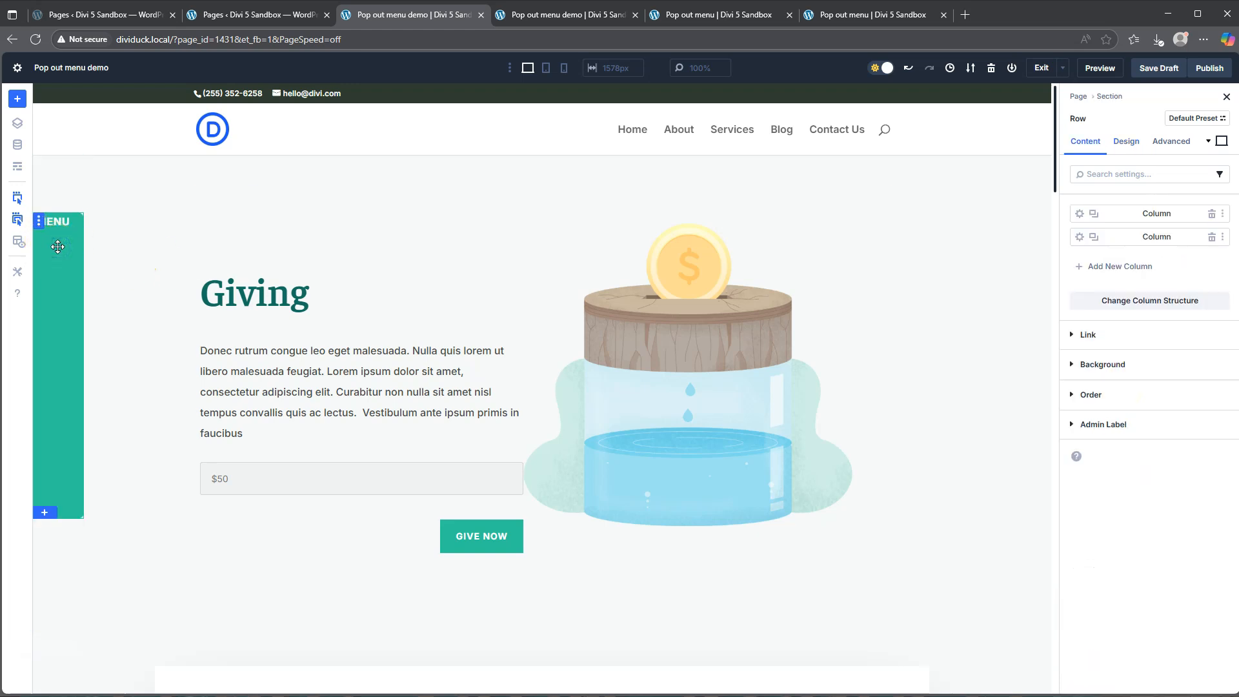
pyautogui.click(1127, 143)
pyautogui.click(1092, 209)
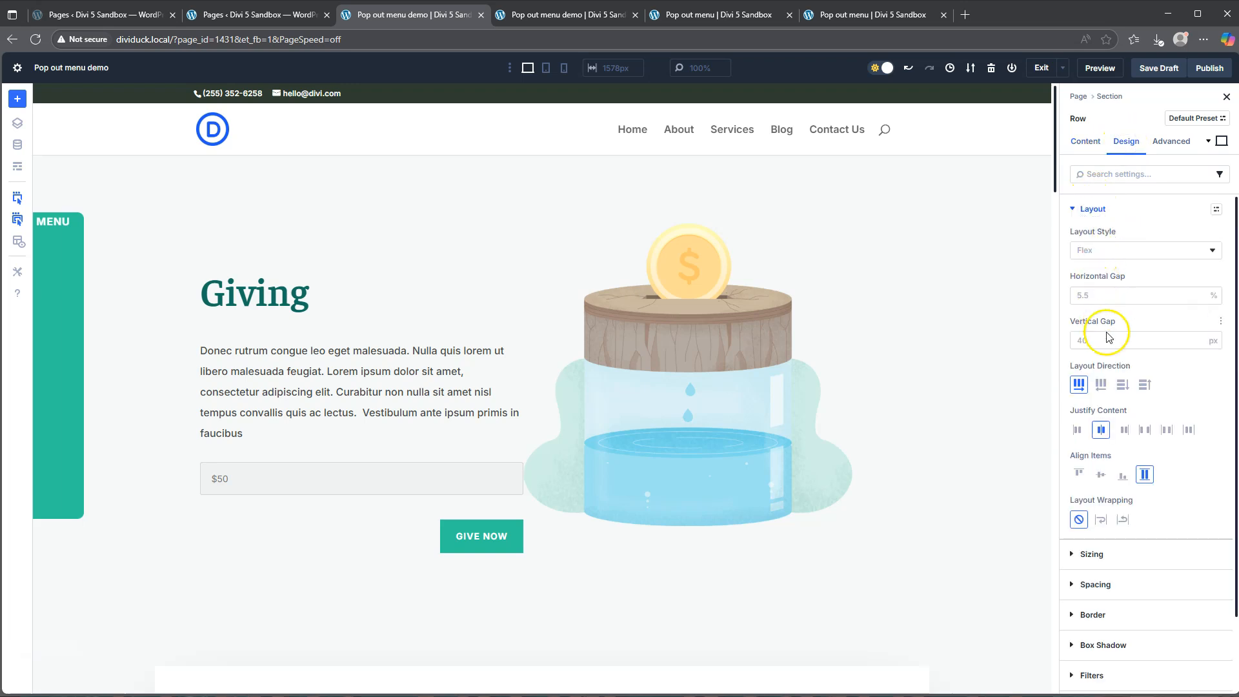
pyautogui.click(1123, 385)
pyautogui.click(1080, 430)
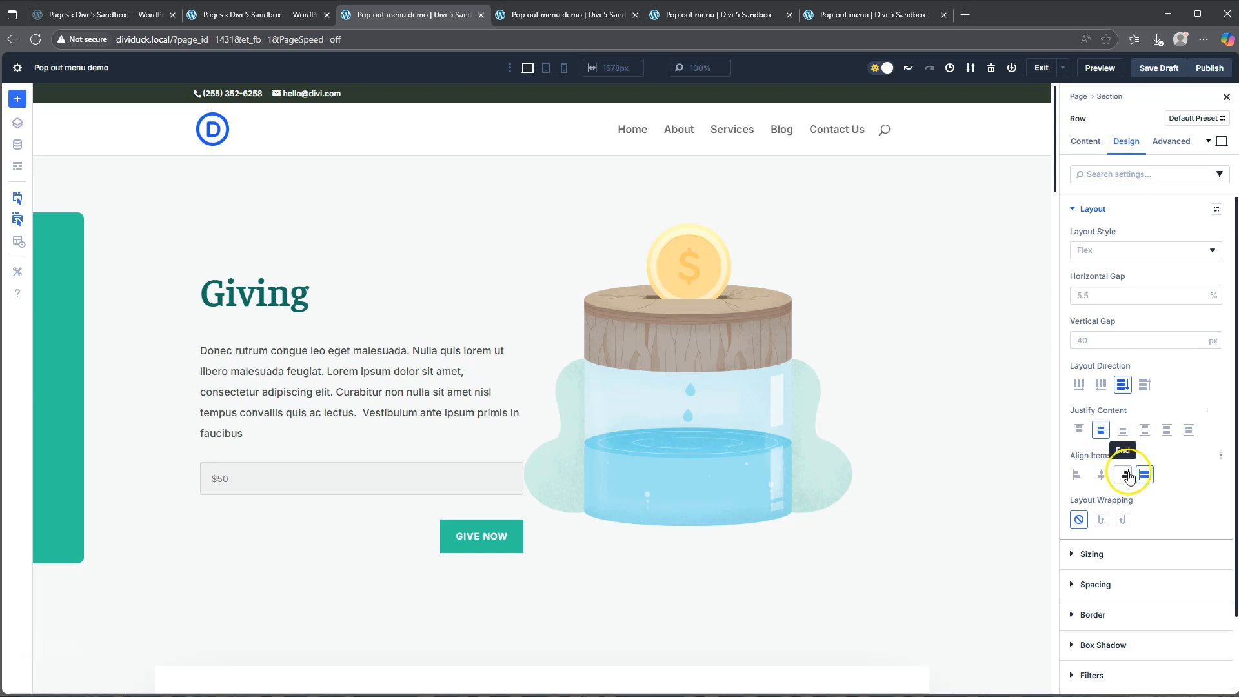
pyautogui.click(1078, 475)
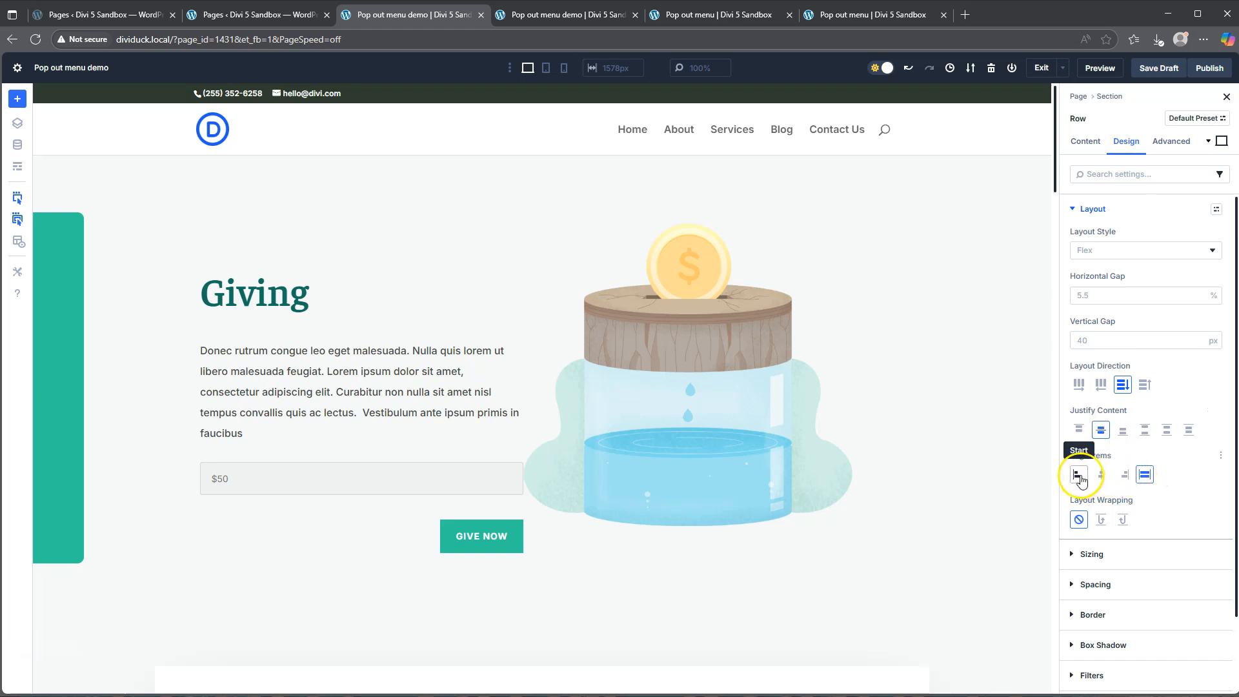
pyautogui.click(1104, 478)
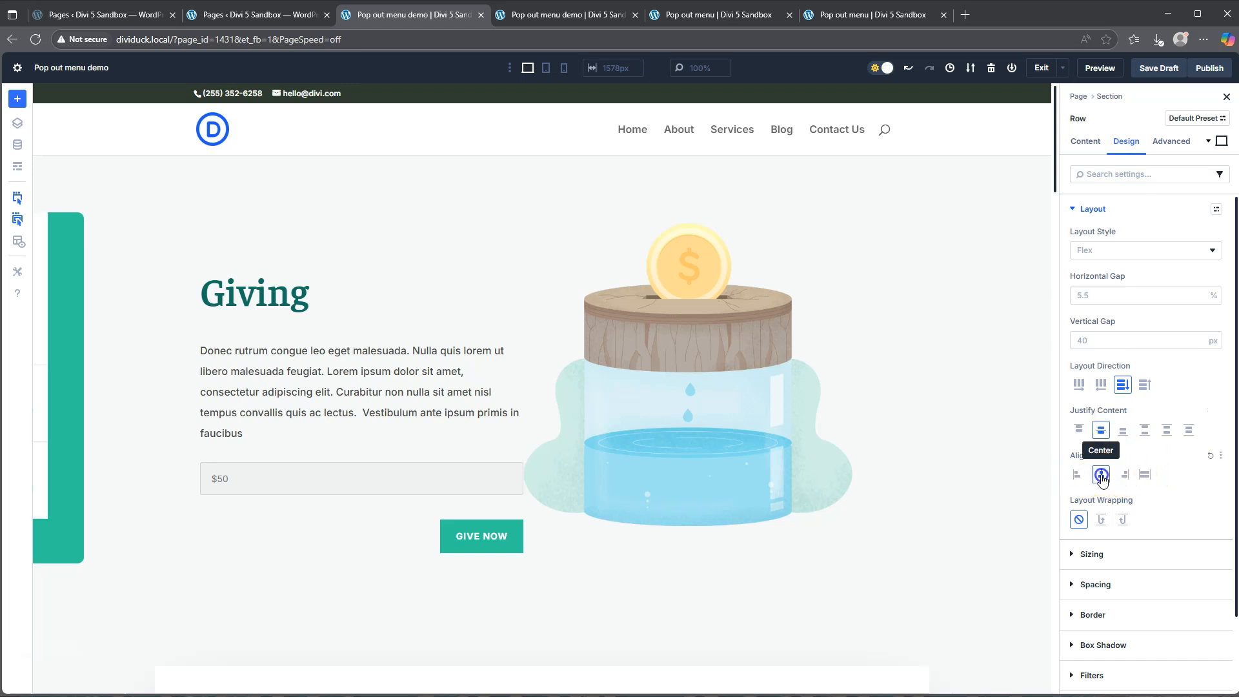
pyautogui.click(1077, 475)
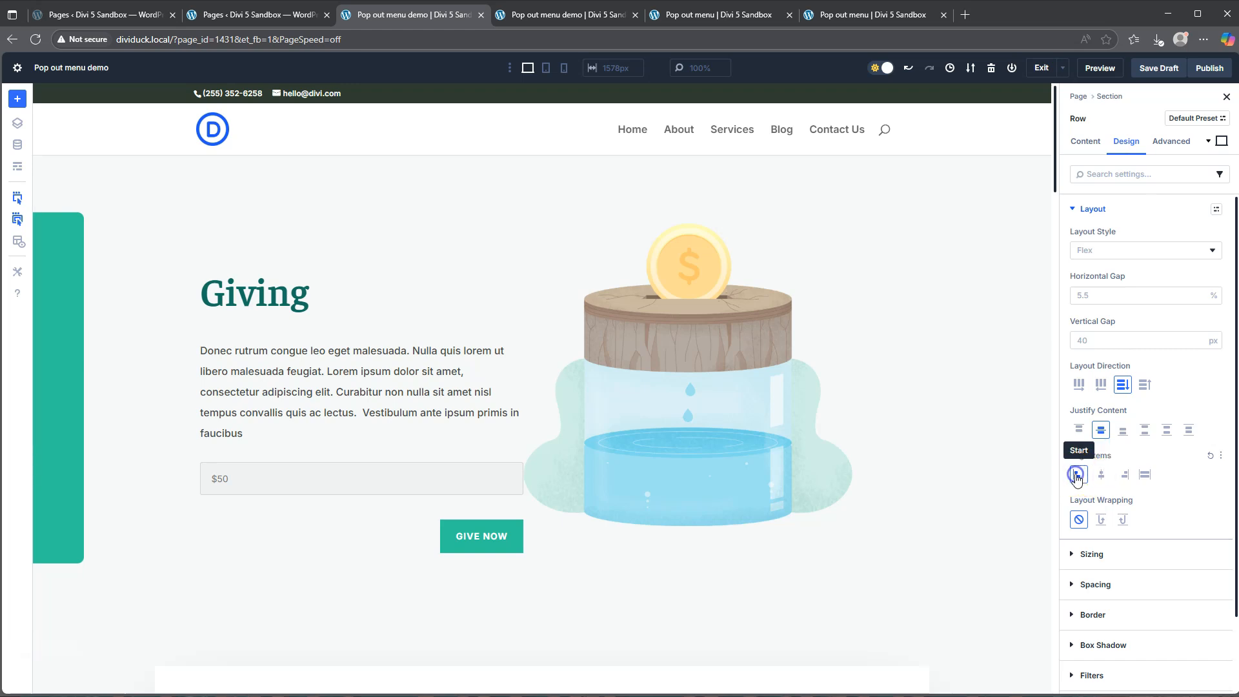
pyautogui.click(1101, 438)
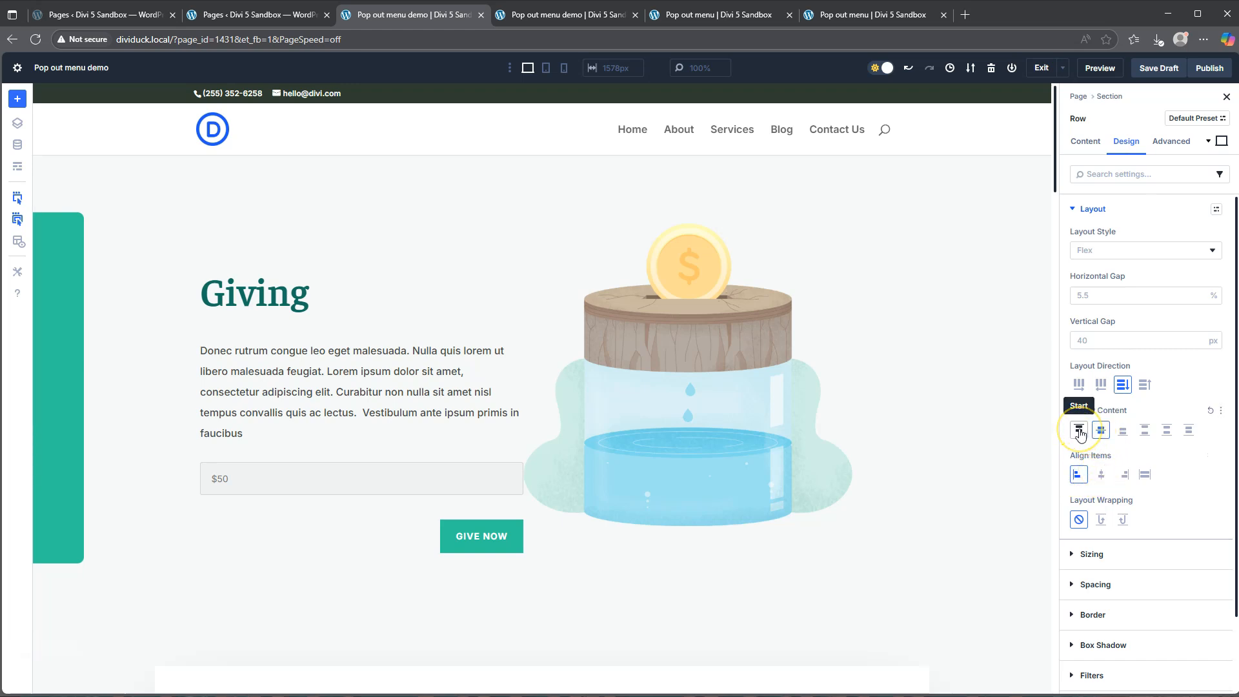
pyautogui.click(1079, 431)
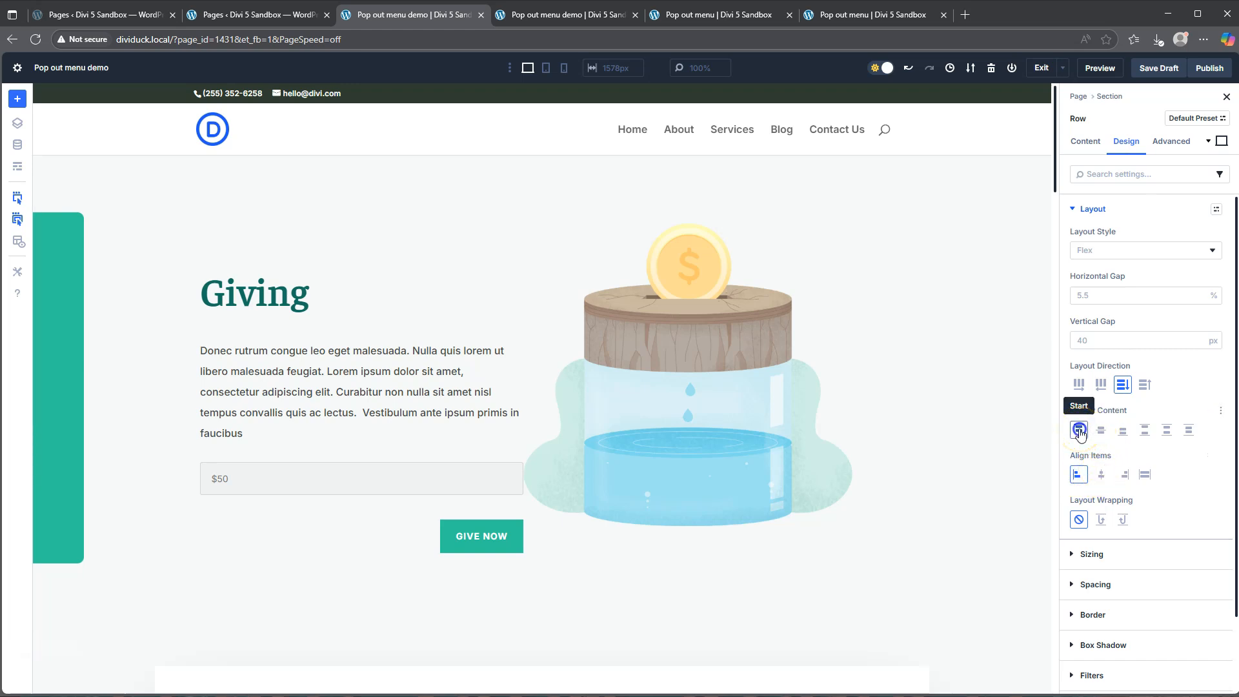
# Try the Row Reverse and Column directions on the menu row, then set its layout direction to Row.
pyautogui.click(1102, 388)
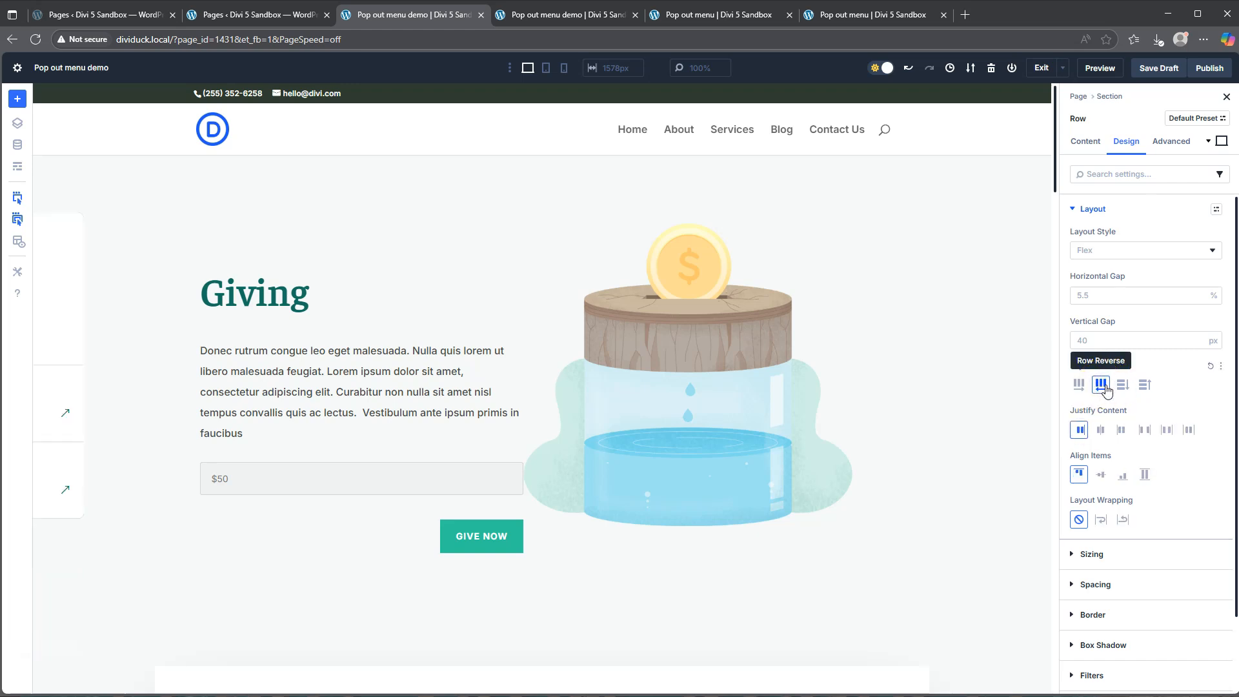
pyautogui.click(1123, 387)
pyautogui.click(1079, 385)
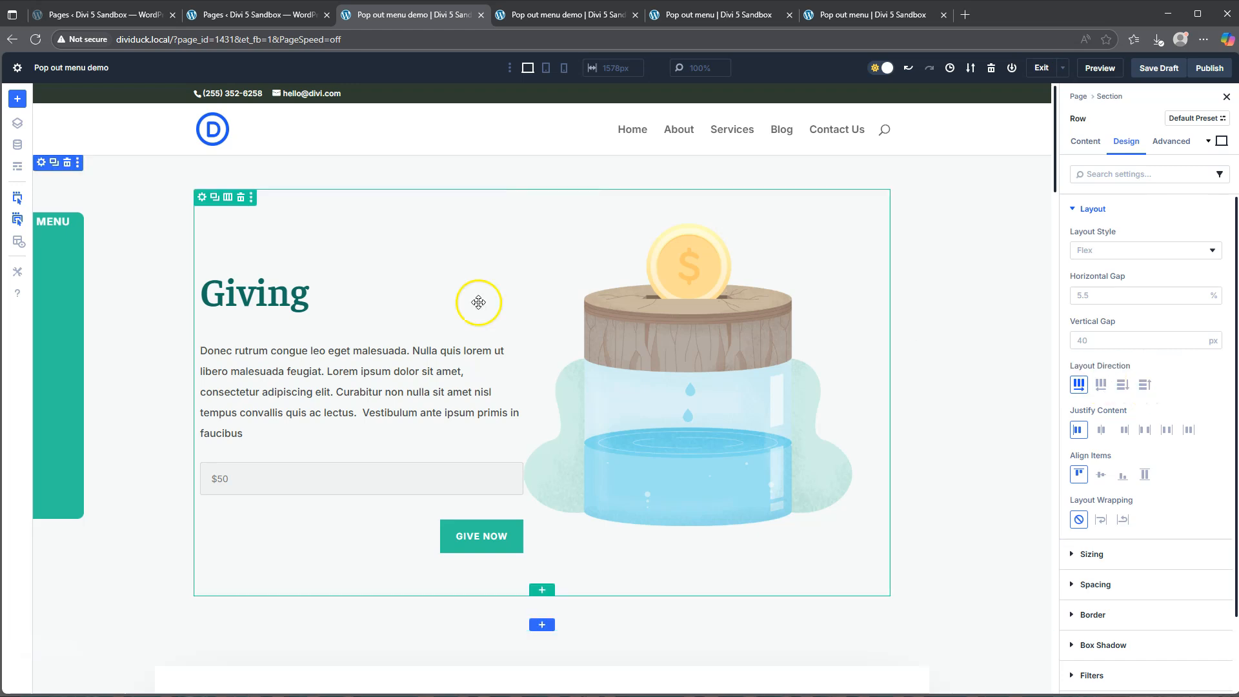
# Compare the pop-out menu in the builder with the preview page, checking there that it slides out on hover and retracts.
pyautogui.moveTo(56, 222)
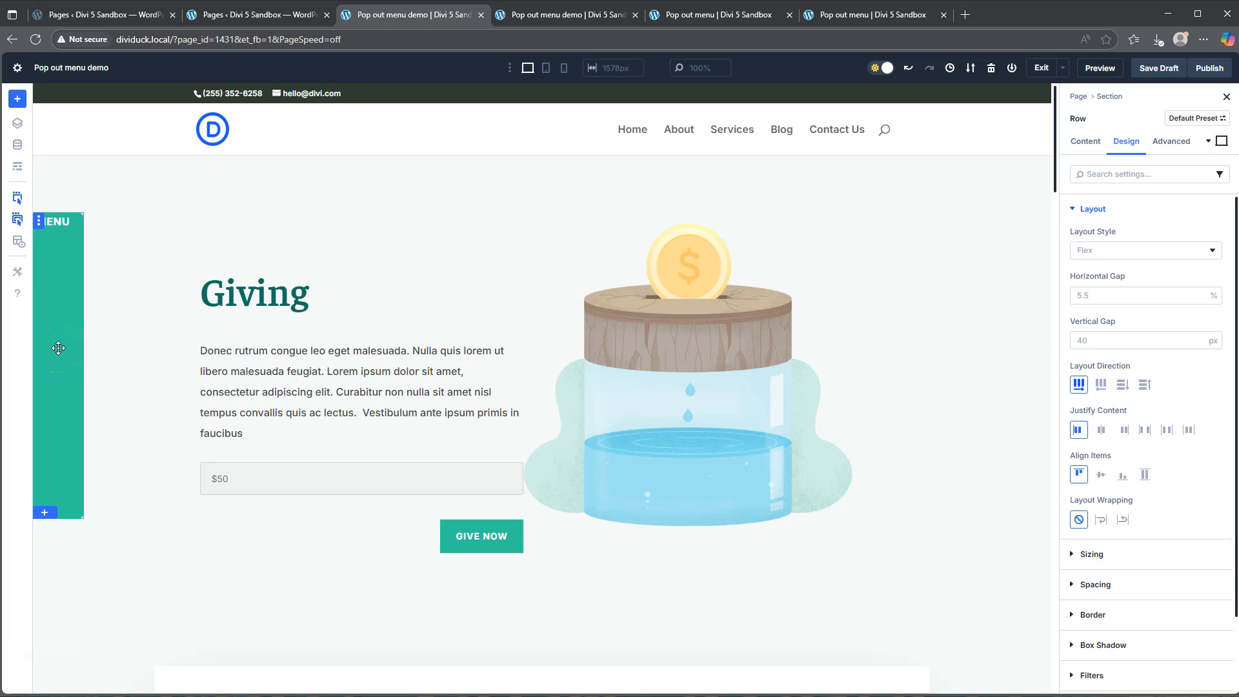
pyautogui.click(68, 437)
pyautogui.click(560, 15)
pyautogui.click(11, 323)
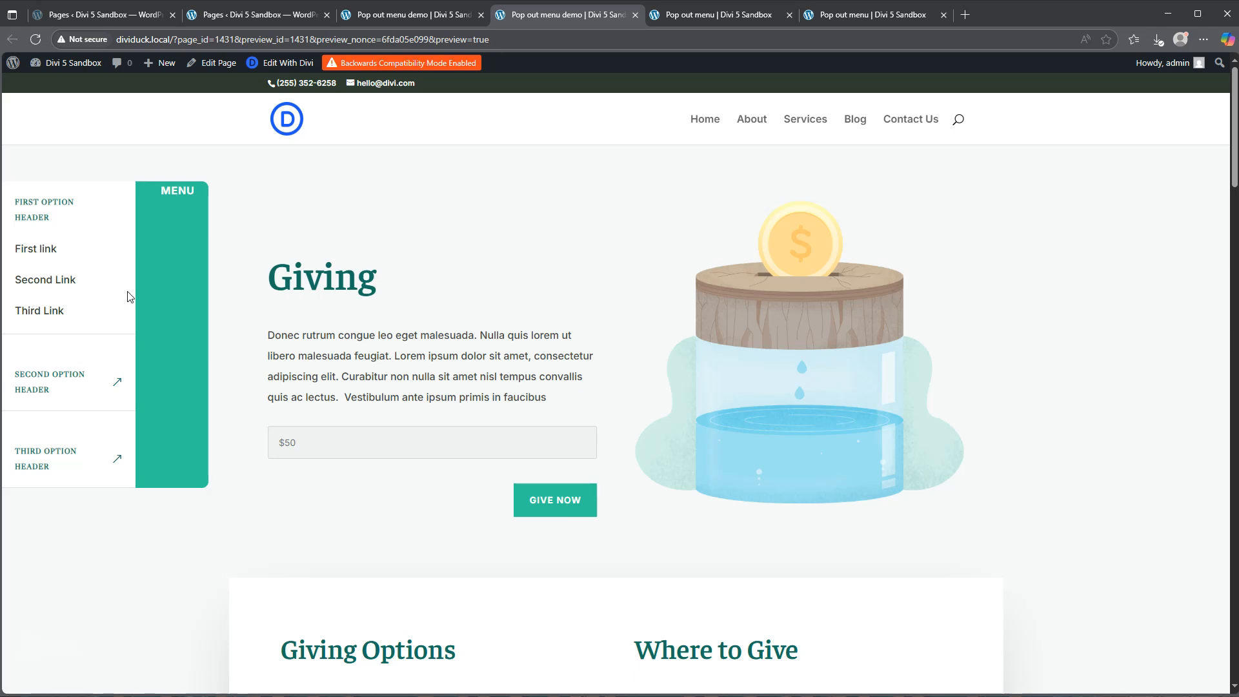
pyautogui.click(409, 16)
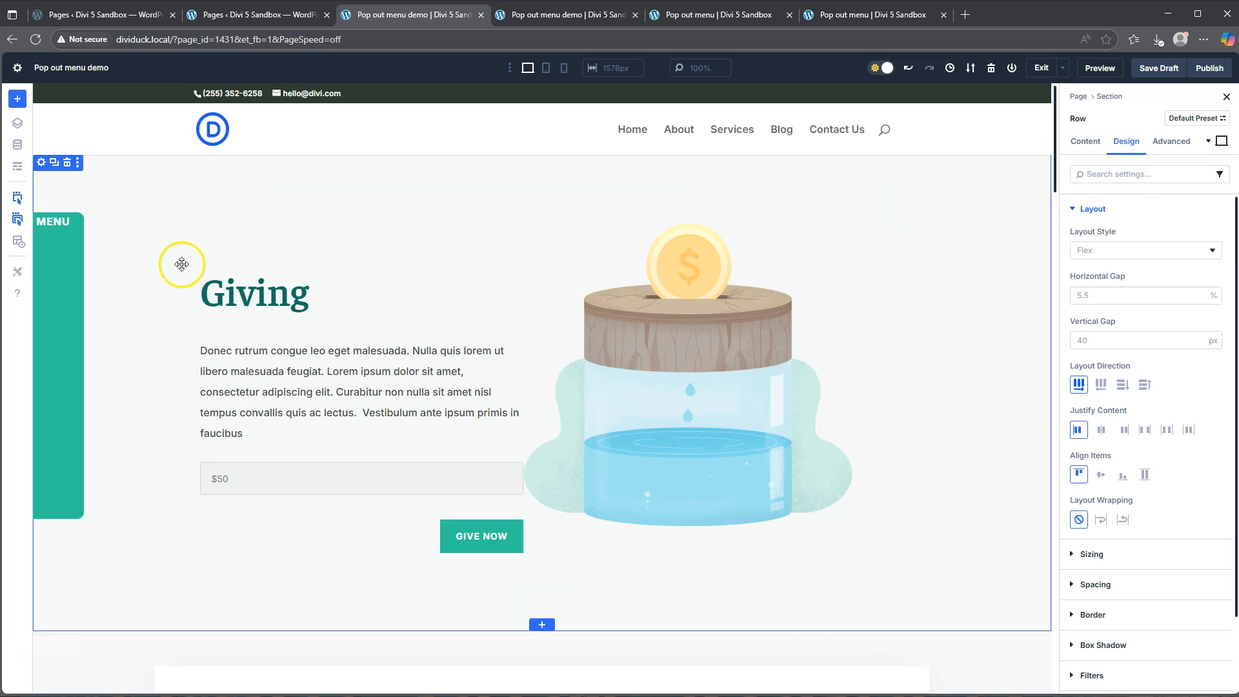
pyautogui.click(553, 14)
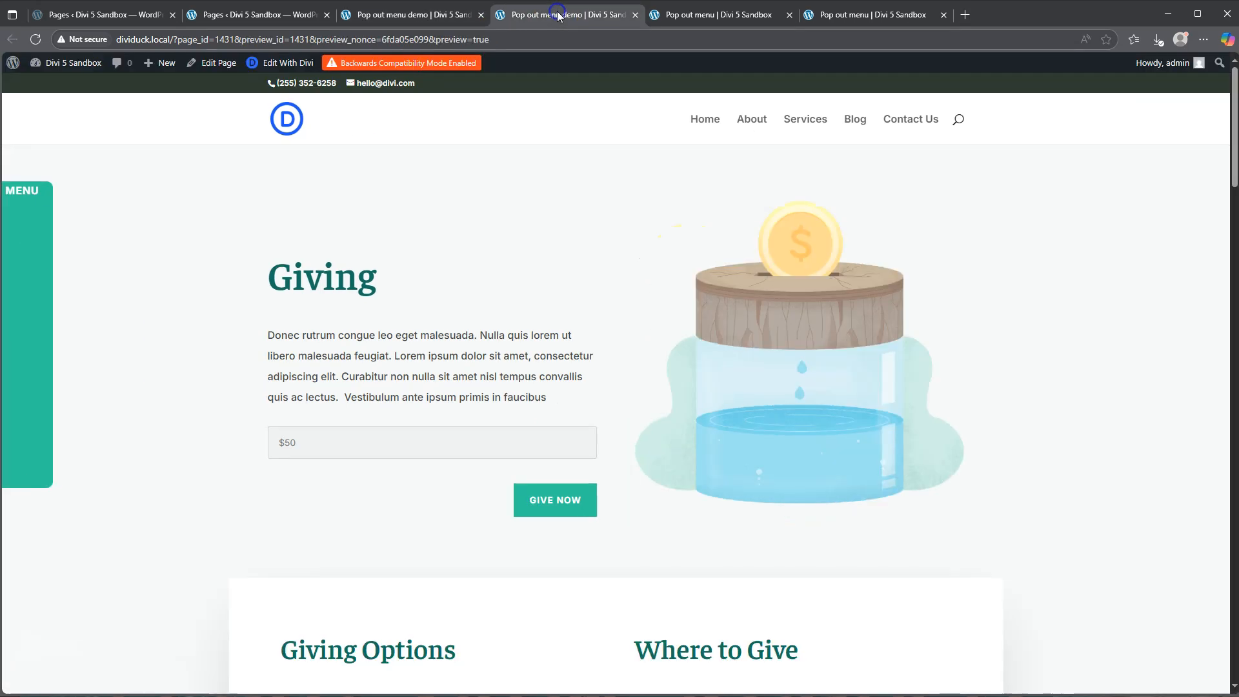
pyautogui.moveTo(23, 323)
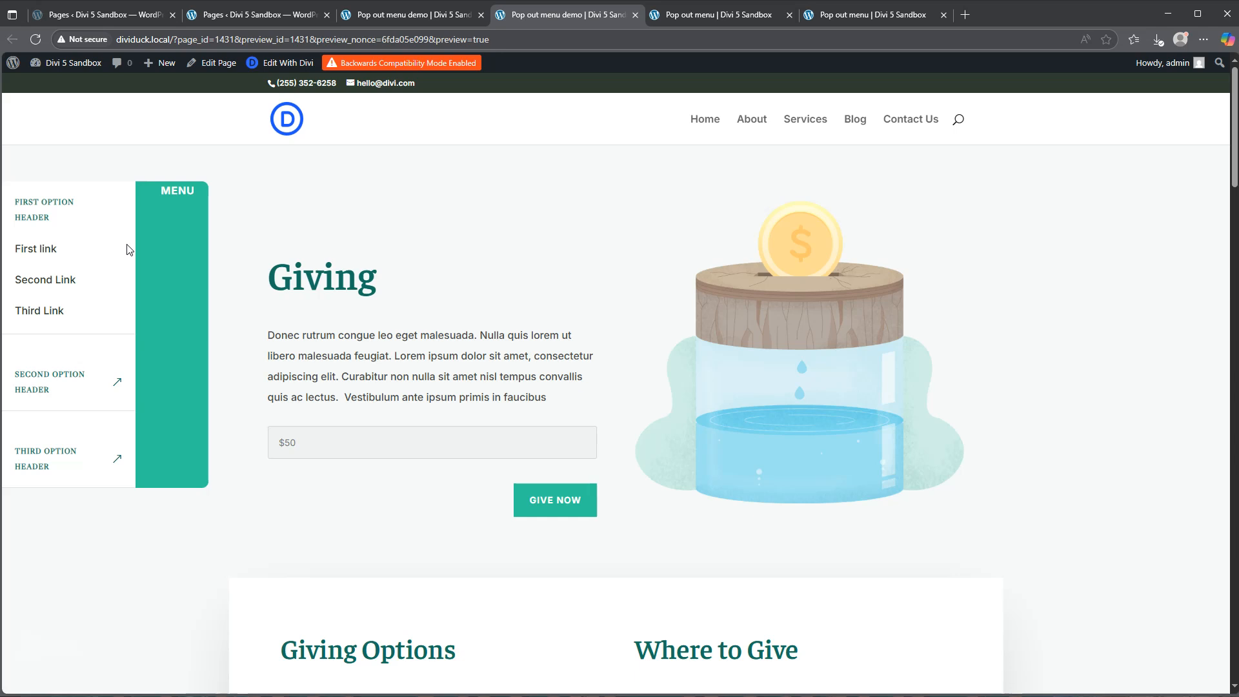
pyautogui.click(30, 290)
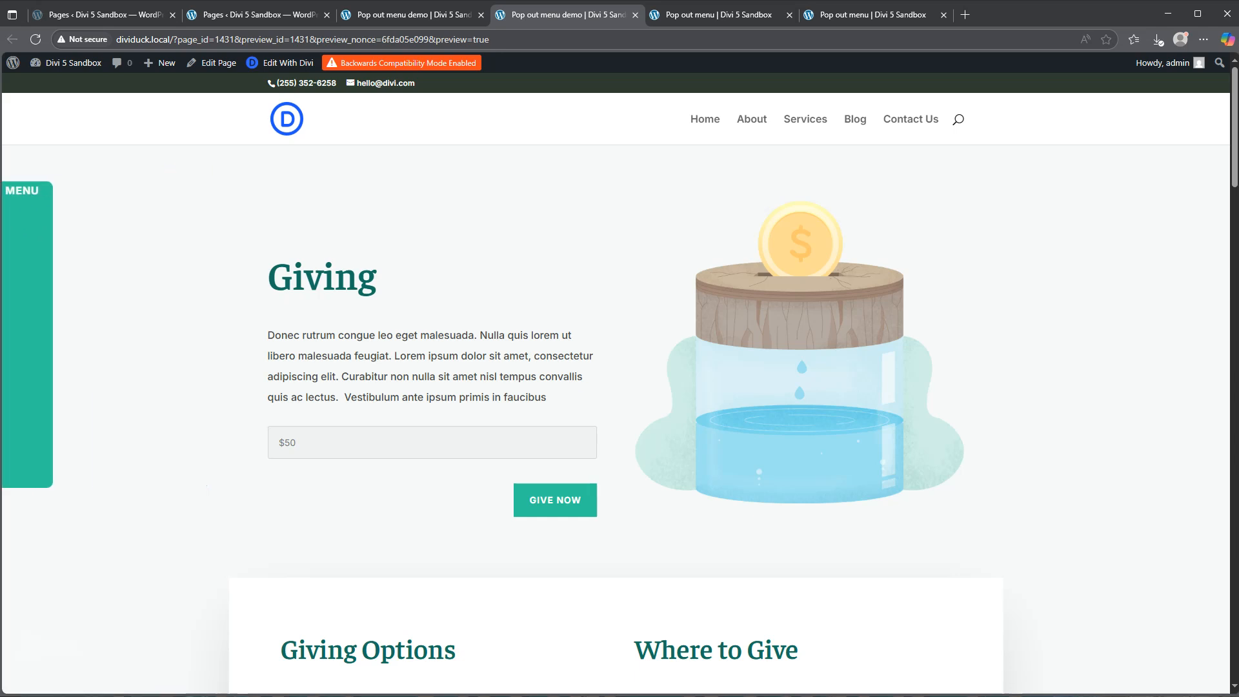